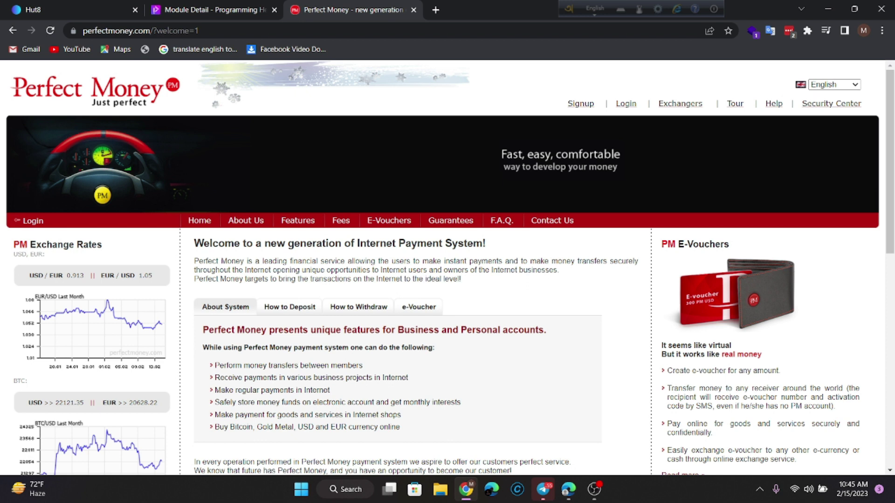
Log in to the funded account with the Turing number and skip the password-change prompt
{"action": "left_click", "coordinate": [626, 104]}
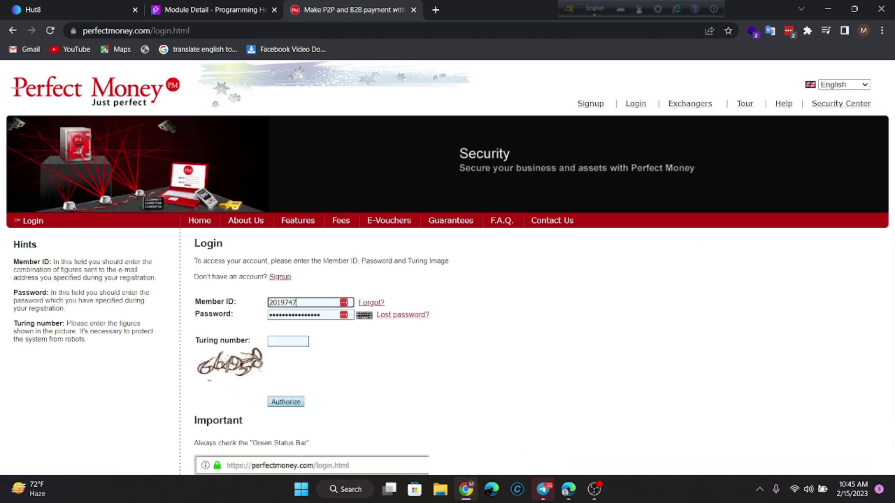
{"action": "key", "text": "Tab"}
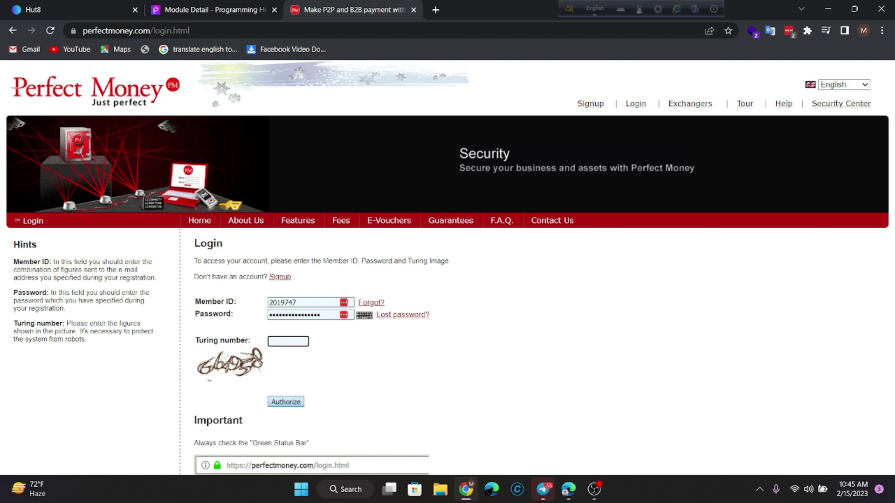
{"action": "type", "text": "66"}
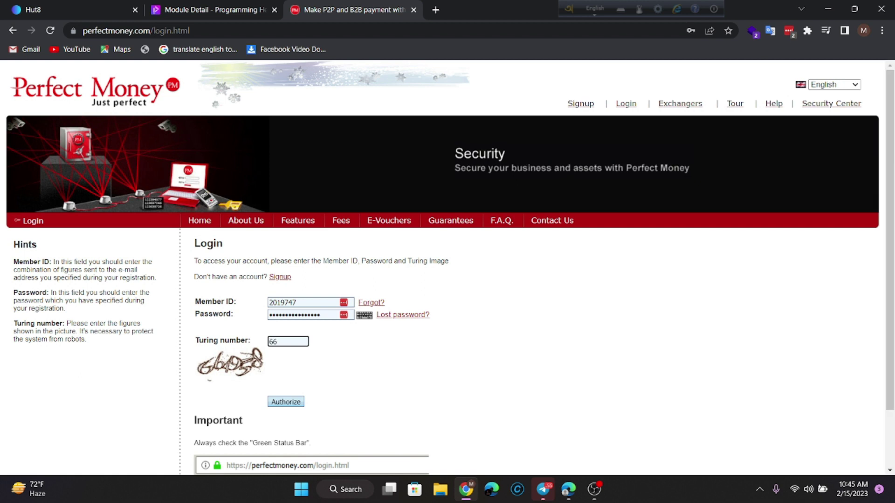
{"action": "type", "text": "4"}
{"action": "type", "text": "958"}
{"action": "key", "text": "Return"}
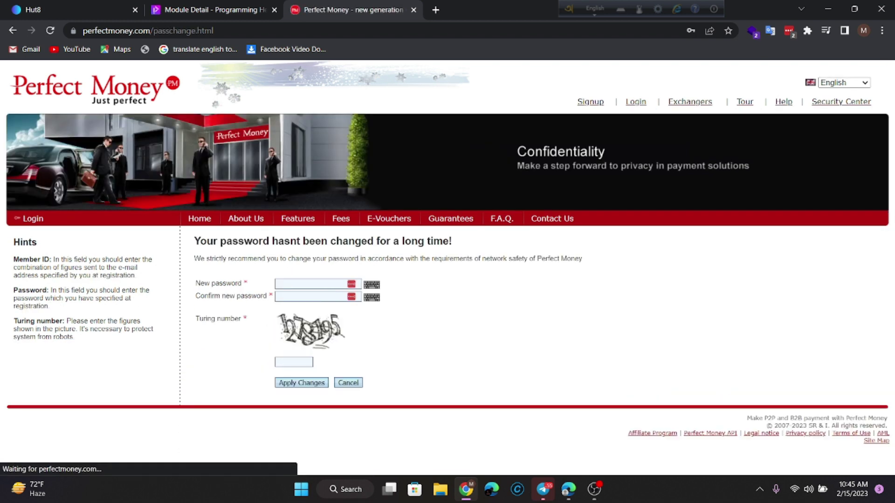
{"action": "key", "text": "Return"}
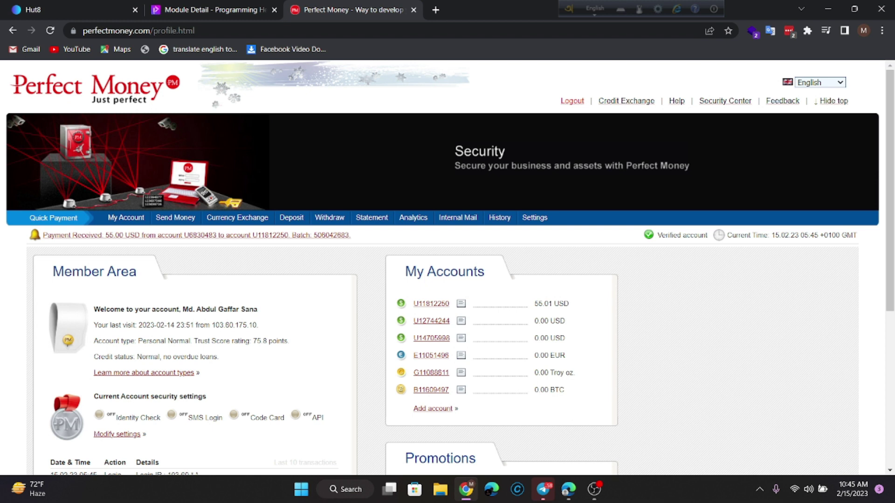
{"action": "scroll", "coordinate": [448, 268], "scroll_direction": "down", "scroll_amount": 2}
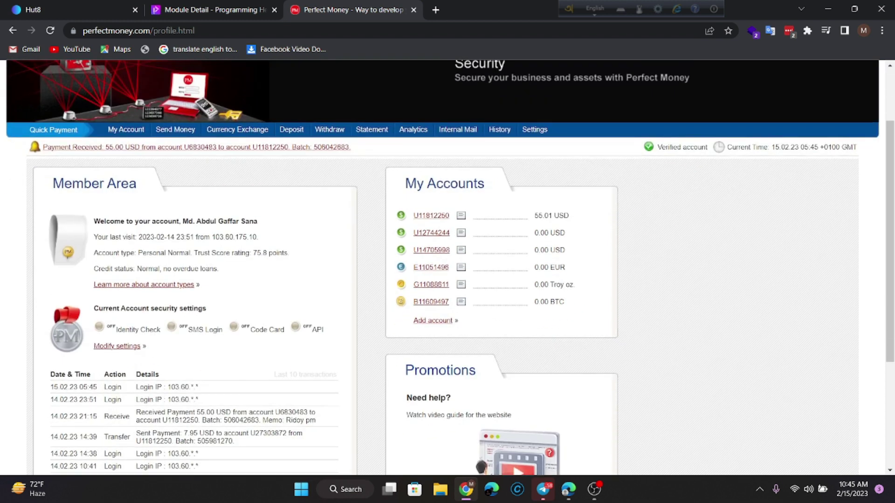
{"action": "scroll", "coordinate": [448, 268], "scroll_direction": "down", "scroll_amount": 1}
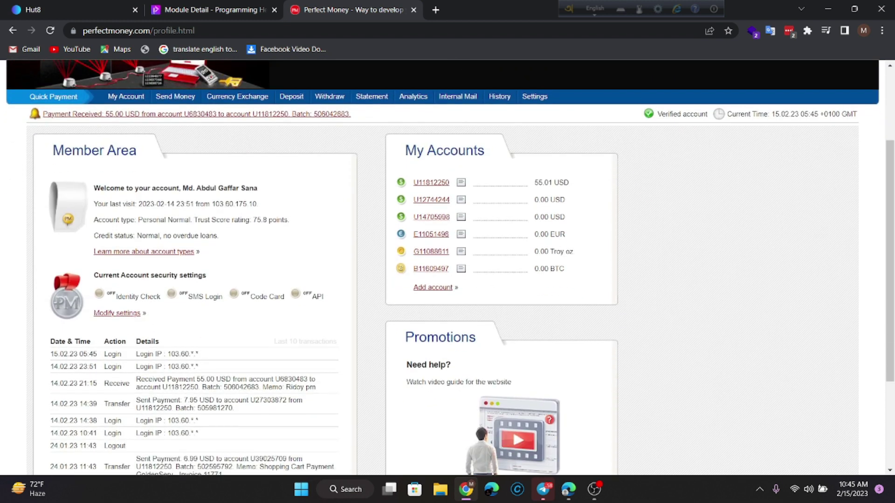
{"action": "scroll", "coordinate": [447, 268], "scroll_direction": "down", "scroll_amount": 1}
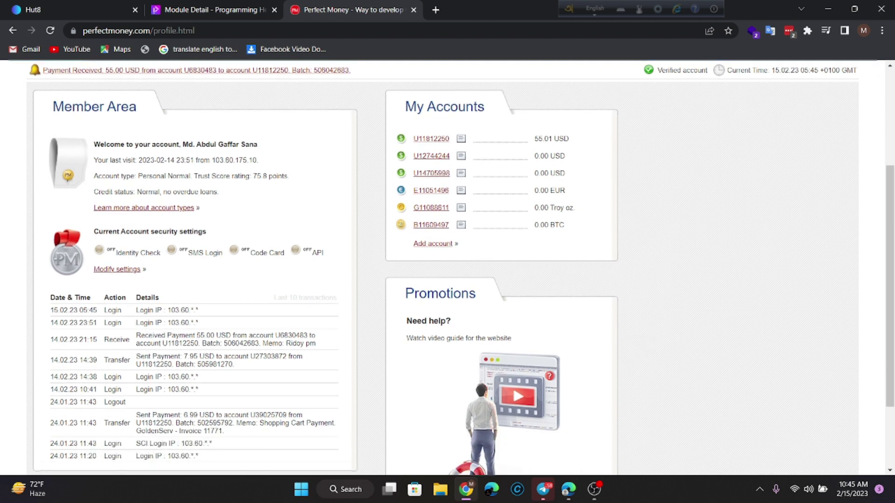
{"action": "scroll", "coordinate": [448, 268], "scroll_direction": "down", "scroll_amount": 1}
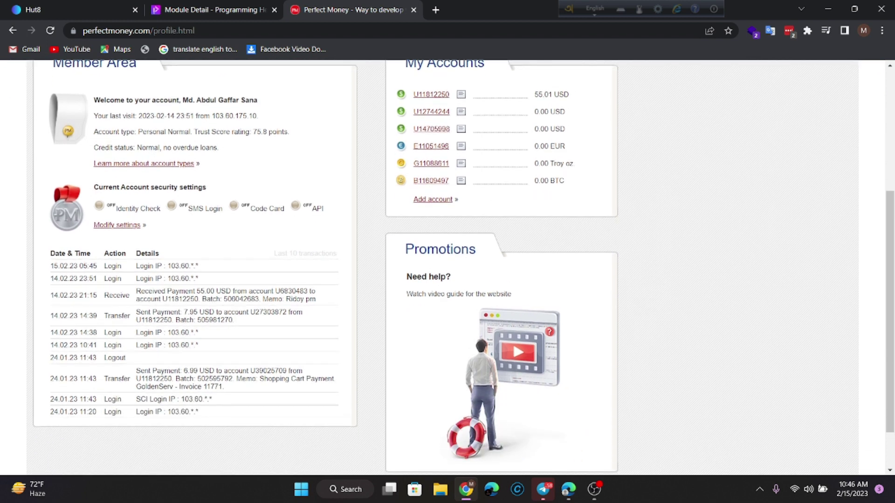
{"action": "scroll", "coordinate": [447, 268], "scroll_direction": "up", "scroll_amount": 5}
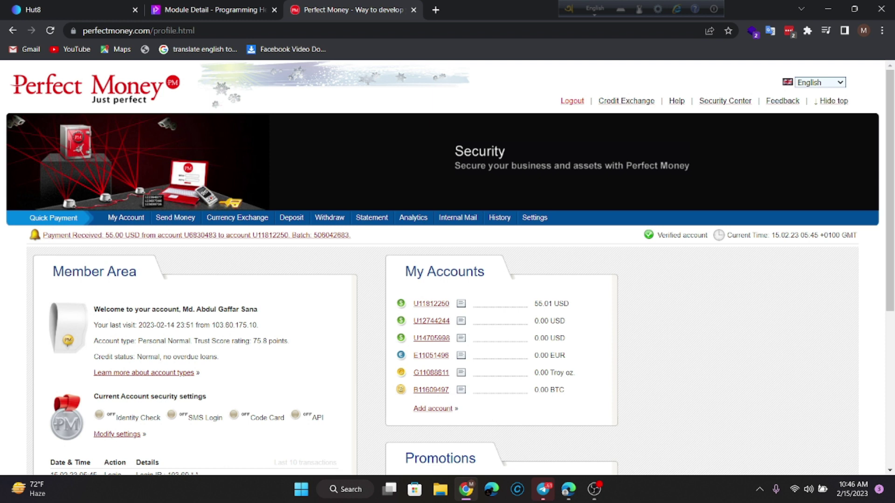
{"action": "left_click", "coordinate": [595, 489]}
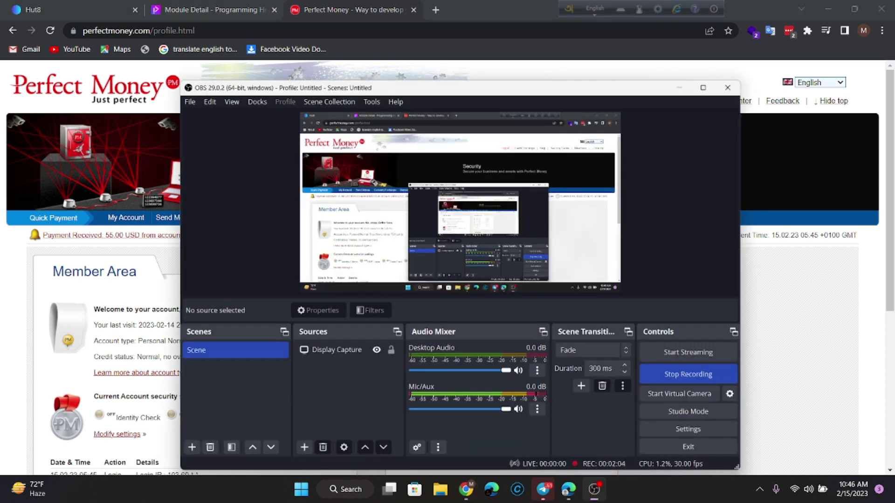
{"action": "left_click", "coordinate": [595, 490]}
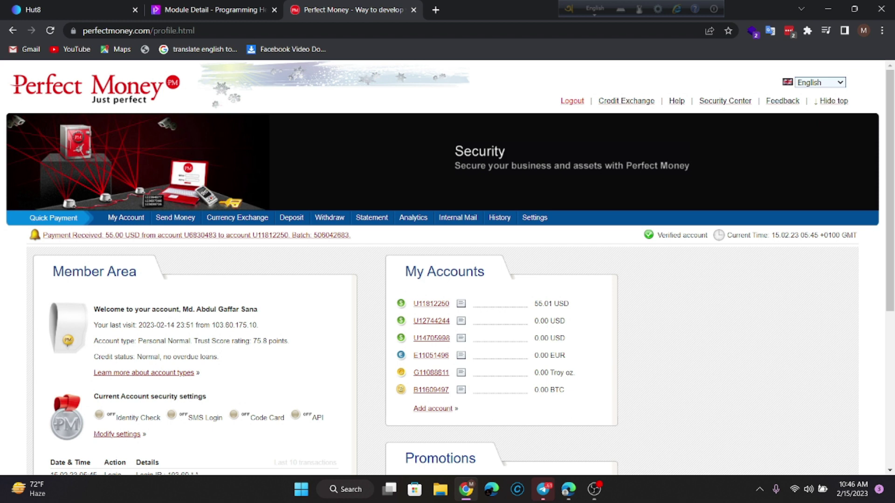
{"action": "left_click", "coordinate": [594, 489]}
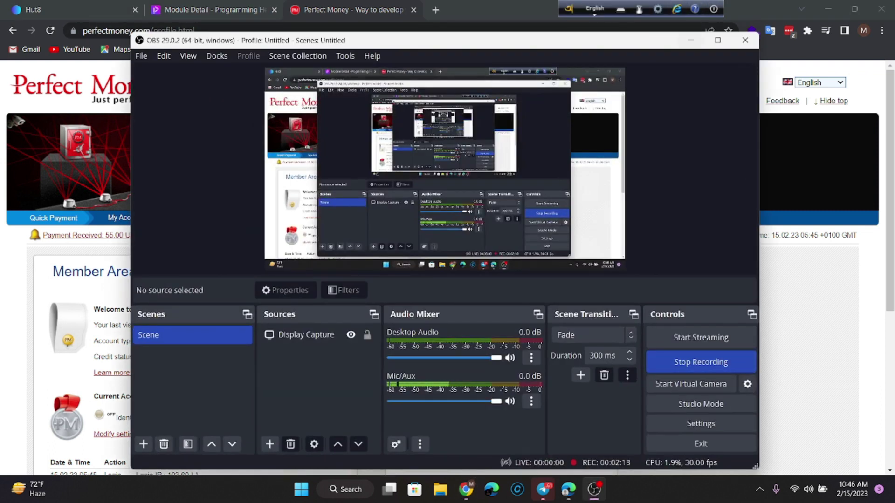
{"action": "left_click", "coordinate": [690, 40]}
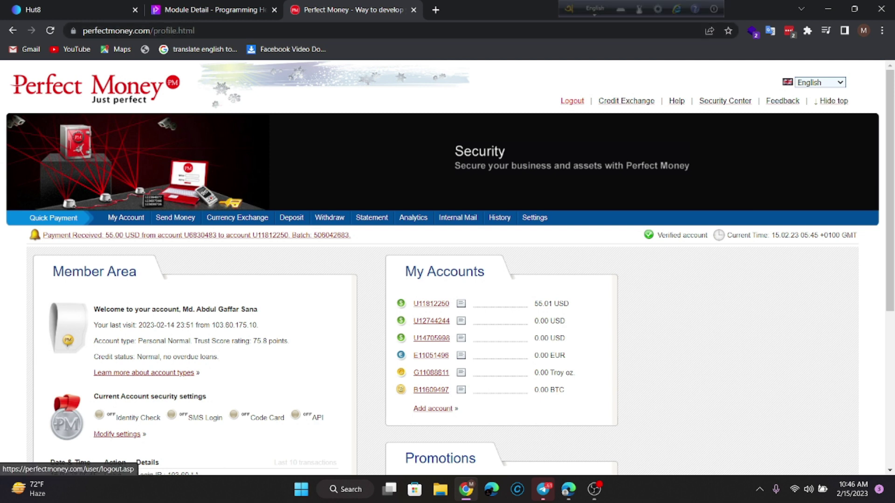
Log out of the funded account from the profile page
{"action": "left_click", "coordinate": [573, 101]}
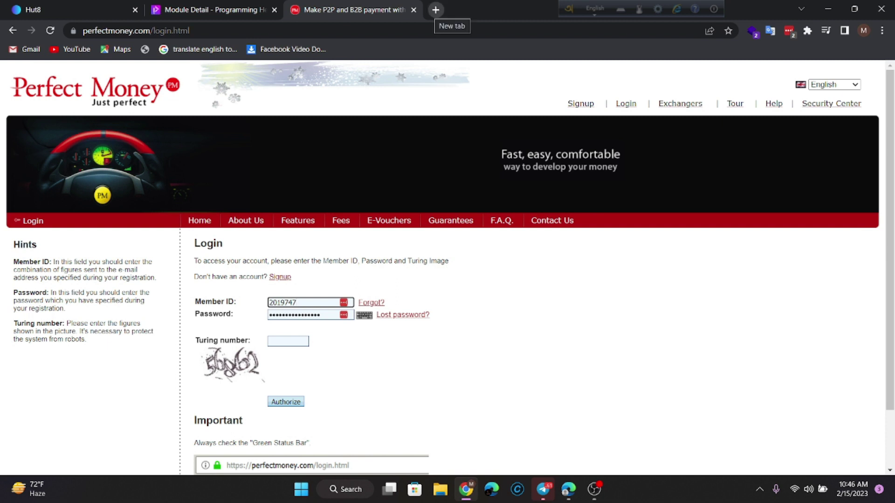
{"action": "left_click", "coordinate": [435, 9]}
{"action": "type", "text": "pe"}
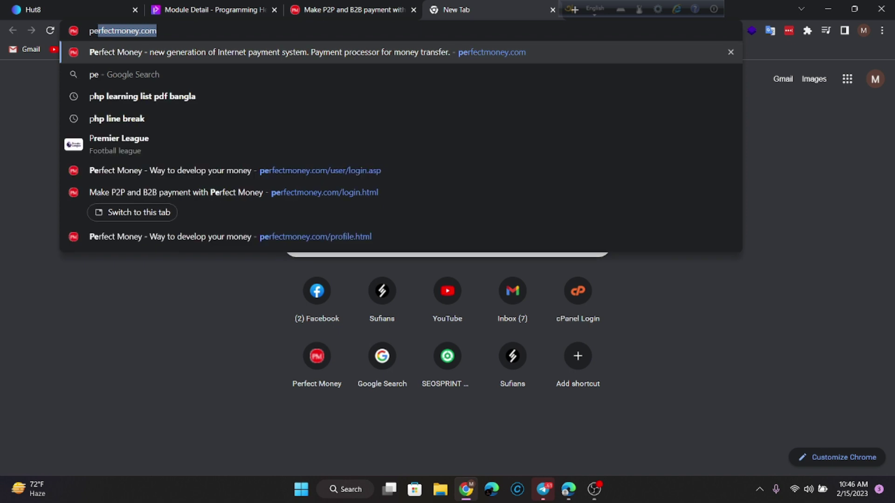
{"action": "type", "text": "rg"}
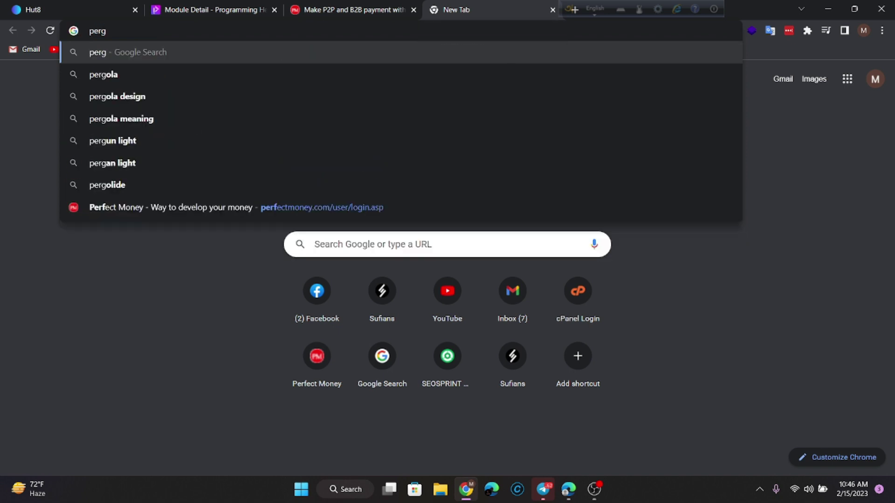
{"action": "type", "text": "fact "}
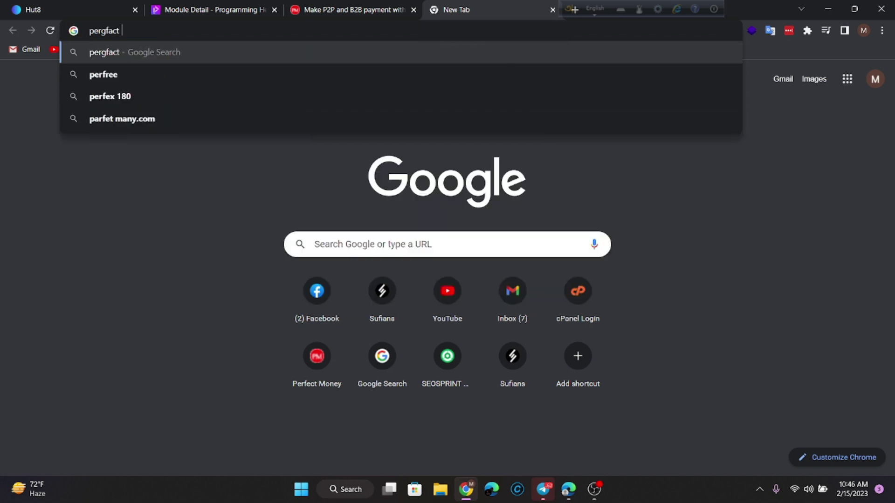
{"action": "type", "text": "money"}
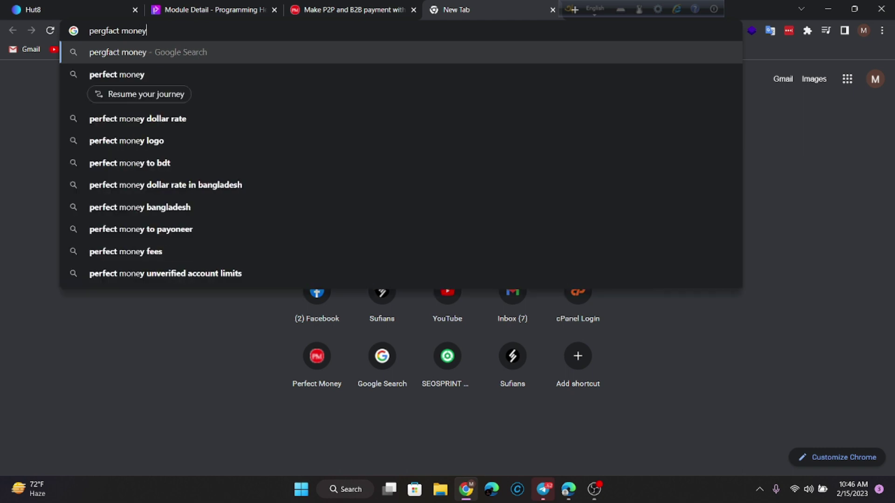
{"action": "key", "text": "Return"}
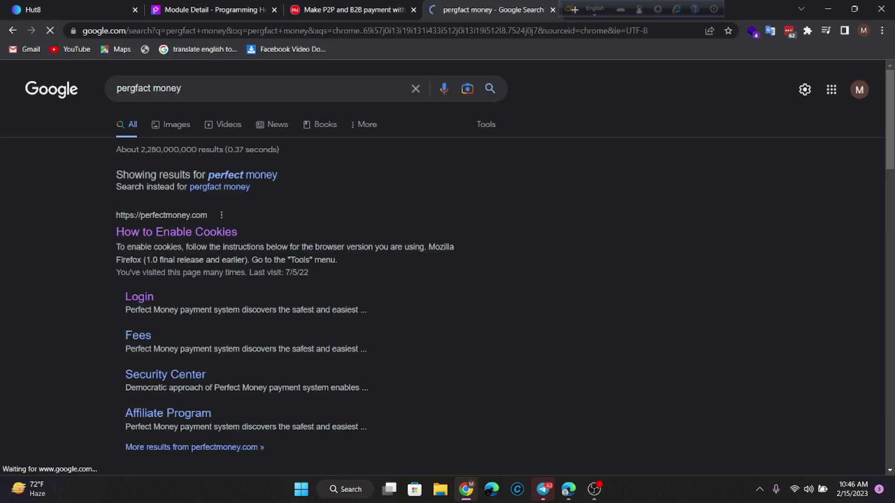
{"action": "scroll", "coordinate": [448, 280], "scroll_direction": "down", "scroll_amount": 3}
{"action": "scroll", "coordinate": [447, 280], "scroll_direction": "down", "scroll_amount": 2}
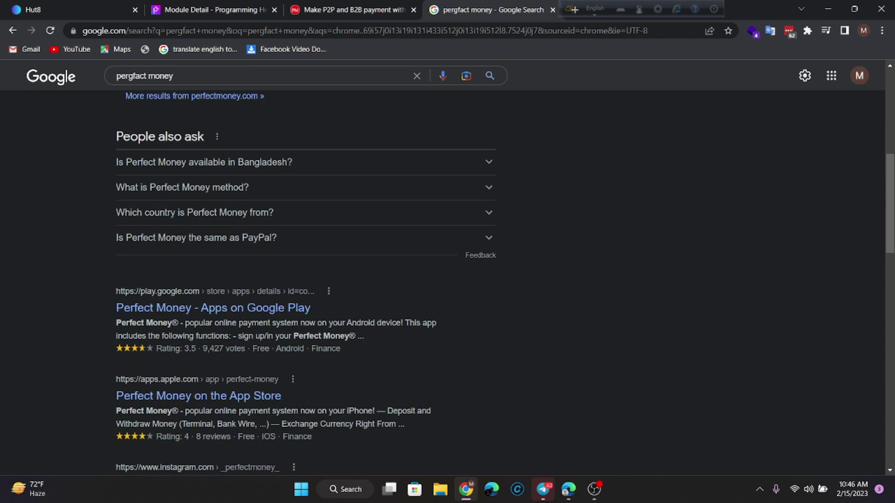
{"action": "scroll", "coordinate": [448, 280], "scroll_direction": "down", "scroll_amount": 3}
{"action": "scroll", "coordinate": [448, 279], "scroll_direction": "up", "scroll_amount": 8}
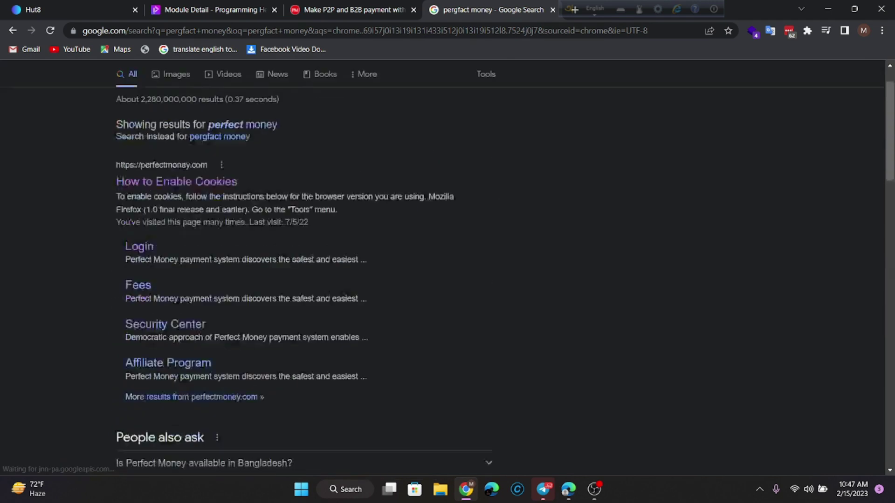
{"action": "scroll", "coordinate": [448, 280], "scroll_direction": "up", "scroll_amount": 1}
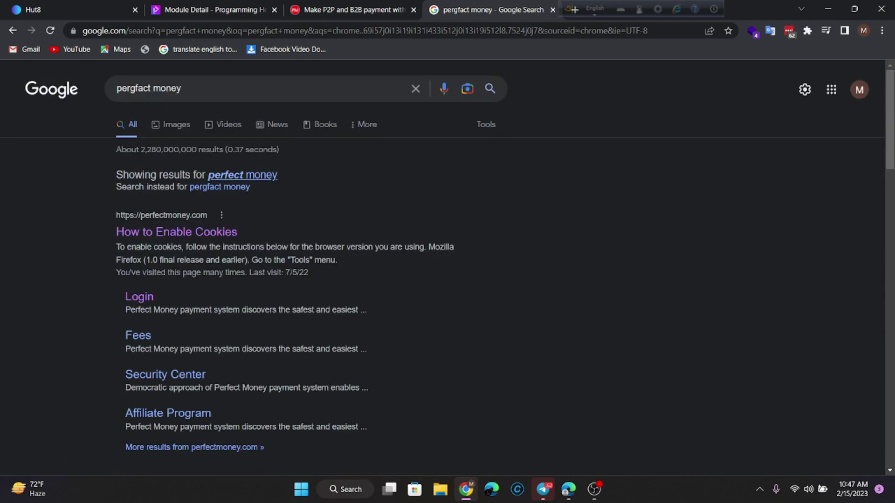
{"action": "left_click", "coordinate": [243, 175]}
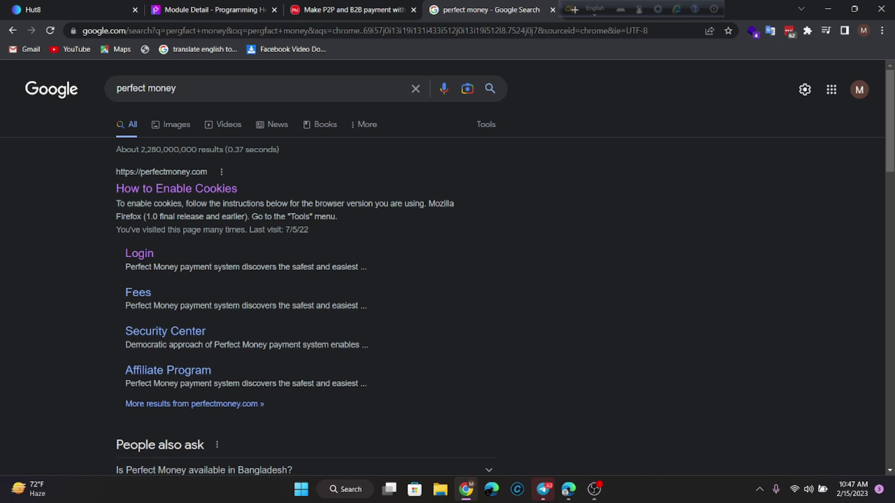
{"action": "scroll", "coordinate": [448, 280], "scroll_direction": "down", "scroll_amount": 3}
{"action": "scroll", "coordinate": [447, 280], "scroll_direction": "down", "scroll_amount": 1}
{"action": "scroll", "coordinate": [448, 280], "scroll_direction": "down", "scroll_amount": 3}
{"action": "scroll", "coordinate": [448, 280], "scroll_direction": "down", "scroll_amount": 1}
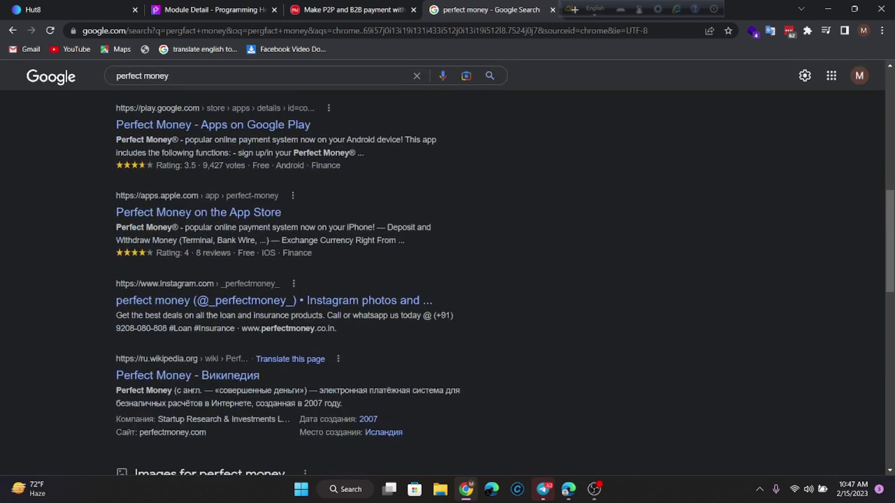
{"action": "scroll", "coordinate": [448, 280], "scroll_direction": "down", "scroll_amount": 2}
{"action": "scroll", "coordinate": [448, 279], "scroll_direction": "down", "scroll_amount": 3}
{"action": "scroll", "coordinate": [448, 279], "scroll_direction": "up", "scroll_amount": 5}
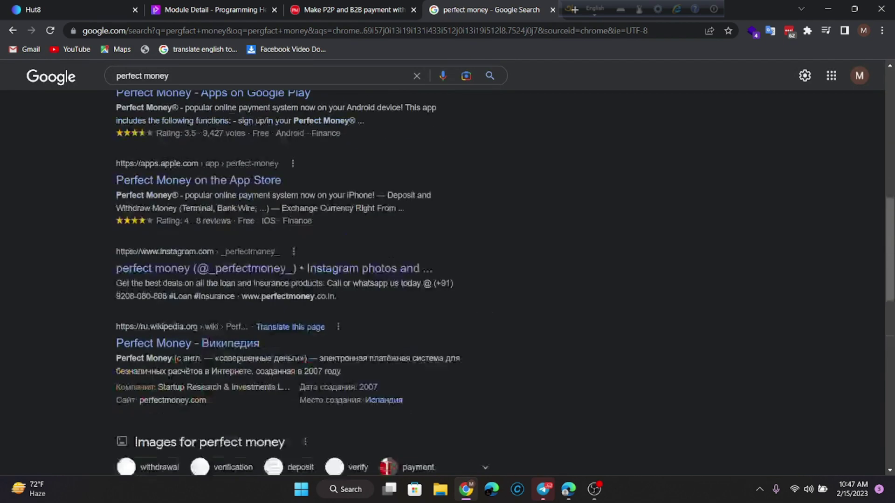
{"action": "scroll", "coordinate": [448, 280], "scroll_direction": "up", "scroll_amount": 5}
{"action": "scroll", "coordinate": [448, 280], "scroll_direction": "up", "scroll_amount": 1}
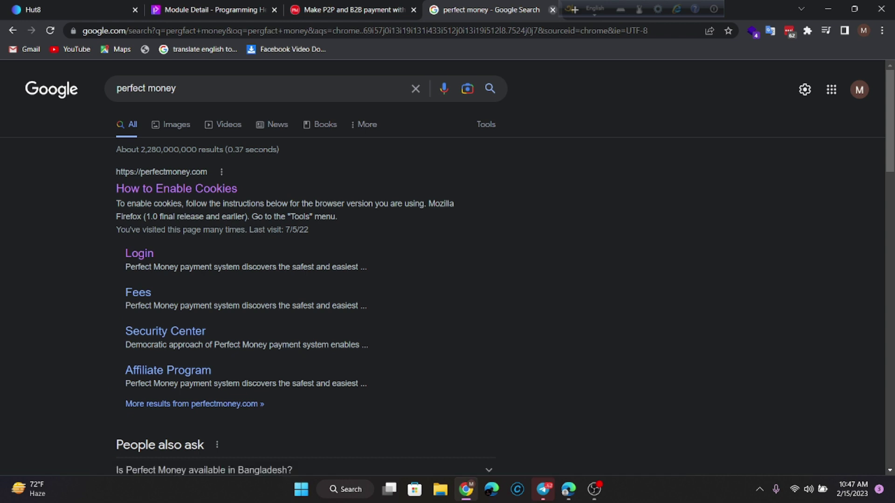
{"action": "left_click", "coordinate": [553, 9]}
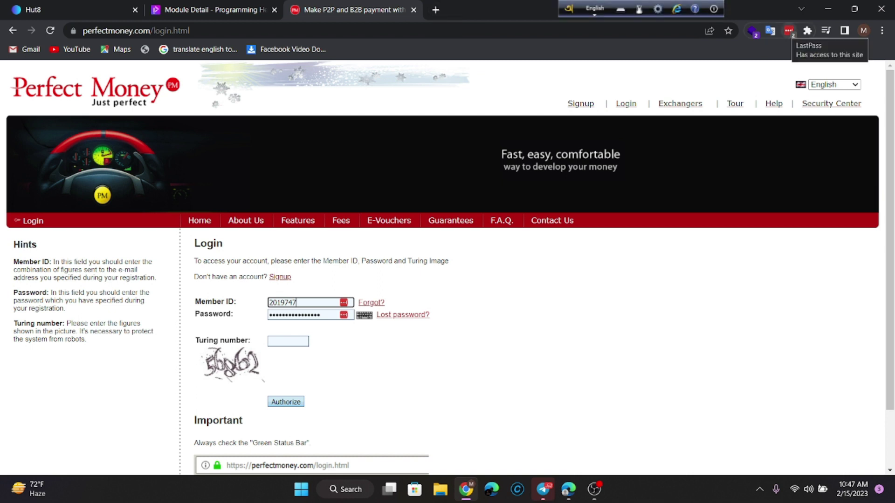
Copy the Perfect Money login page address and bring the Edge browser forward
{"action": "left_click", "coordinate": [789, 31]}
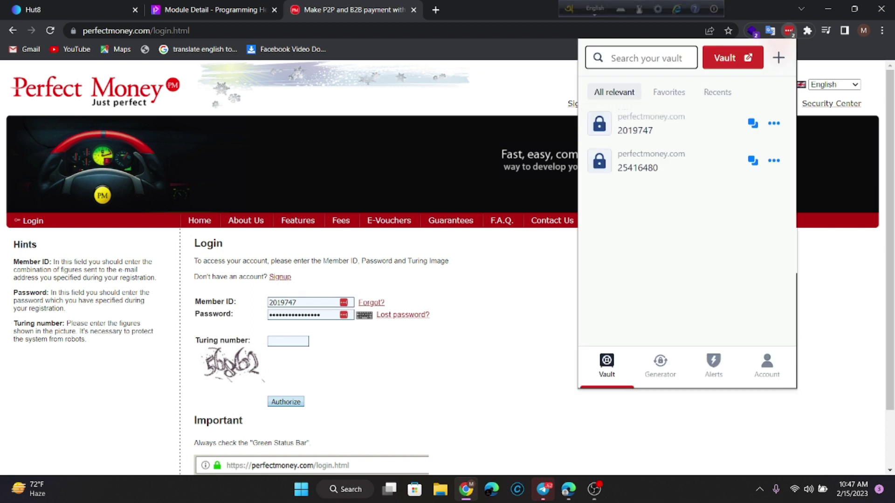
{"action": "key", "text": "Escape"}
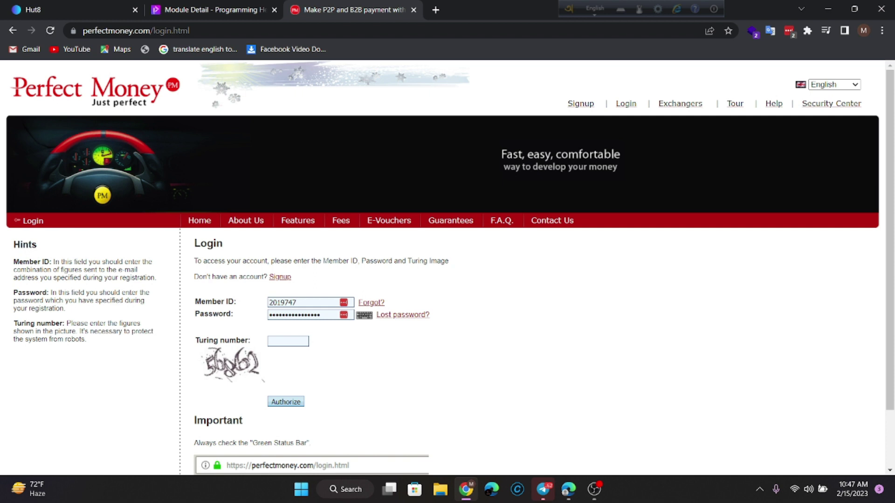
{"action": "left_click", "coordinate": [313, 31]}
{"action": "right_click", "coordinate": [312, 32]}
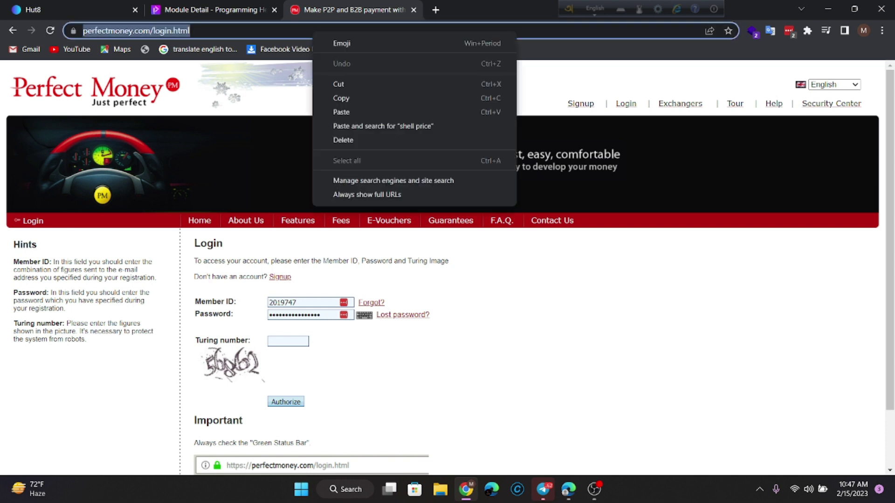
{"action": "left_click", "coordinate": [341, 98]}
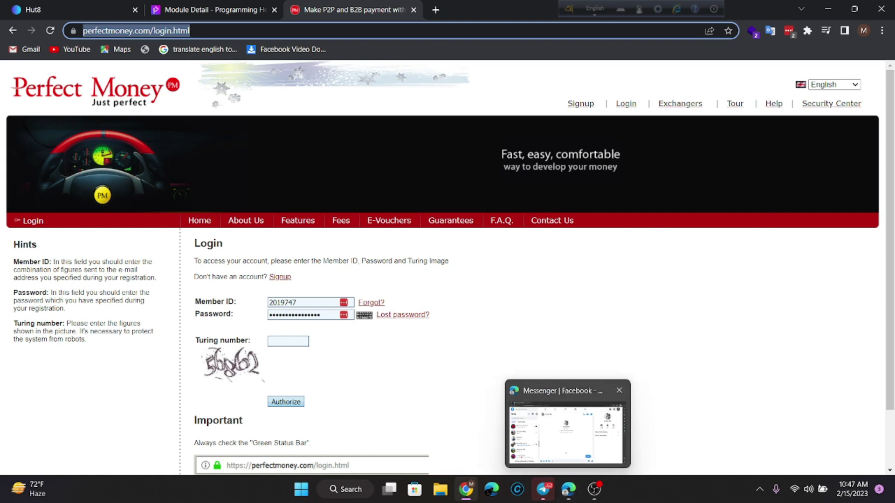
{"action": "left_click", "coordinate": [492, 490]}
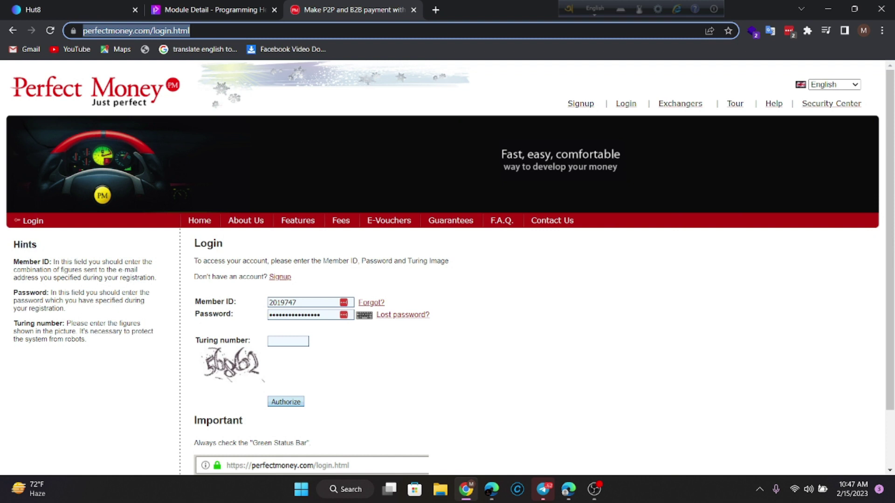
Load the copied Perfect Money login page address in Edge
{"action": "left_click", "coordinate": [491, 490]}
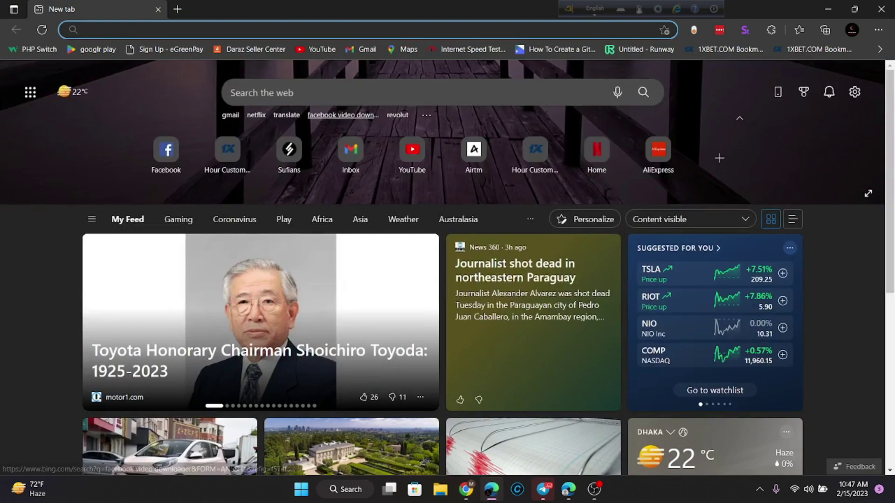
{"action": "type", "text": "https://perfectmoney.com/login.html"}
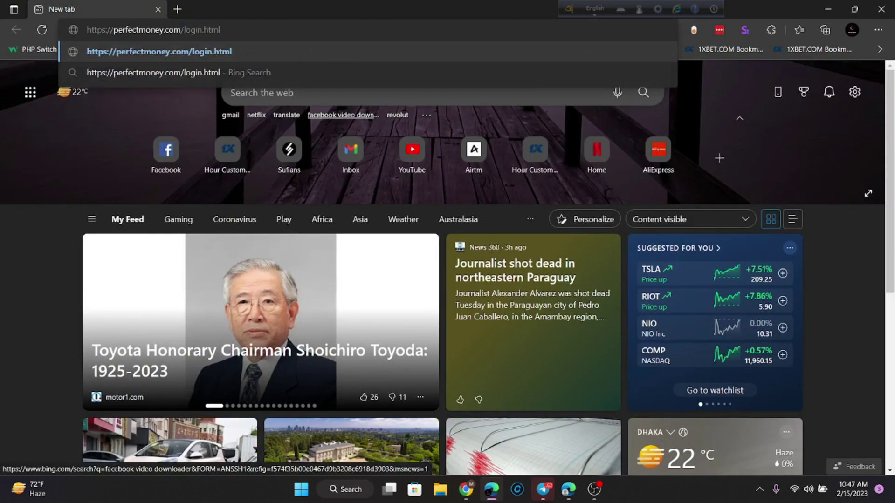
{"action": "key", "text": "Return"}
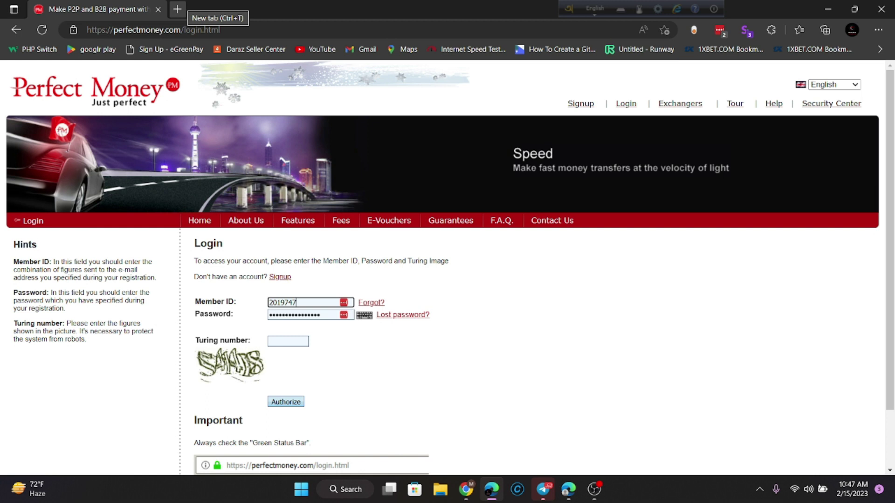
Load gmail.com in a new tab and show the Gmail account's details
{"action": "left_click", "coordinate": [176, 9]}
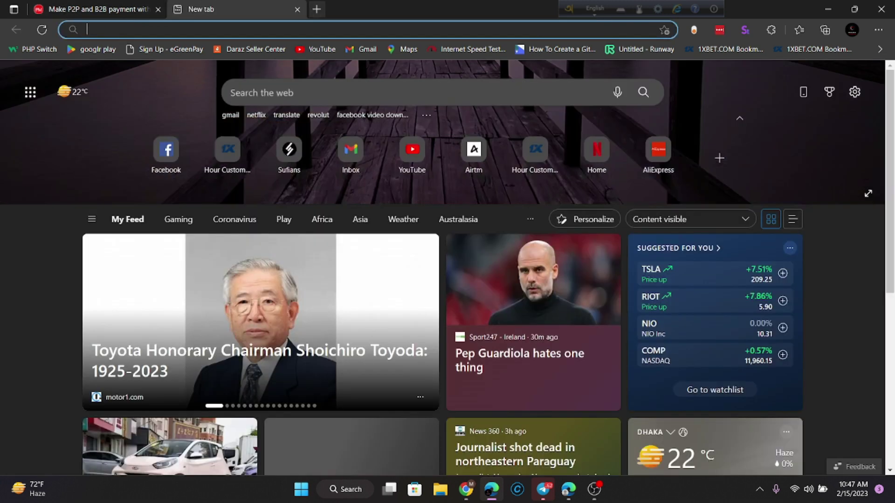
{"action": "type", "text": "f"}
{"action": "key", "text": "BackSpace"}
{"action": "key", "text": "BackSpace"}
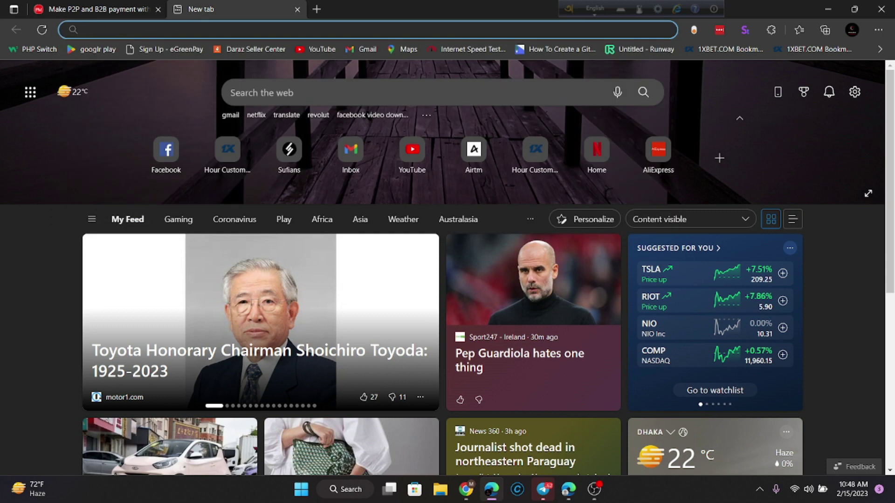
{"action": "type", "text": "gm"}
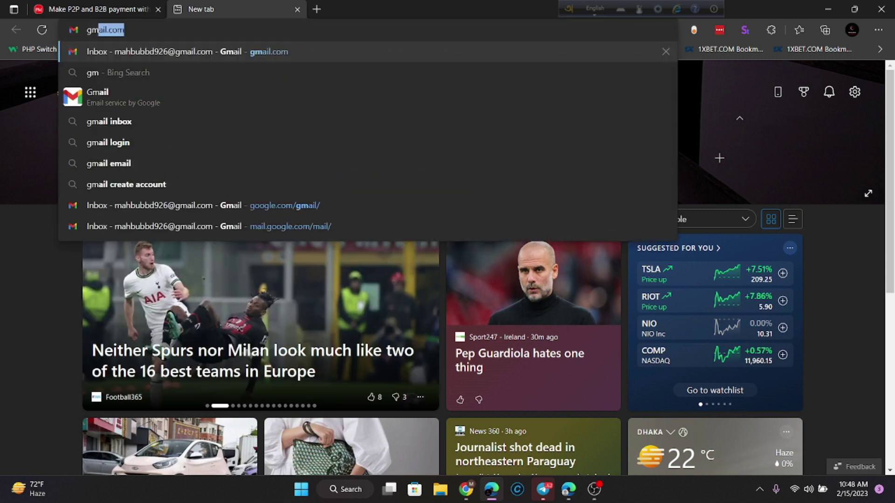
{"action": "key", "text": "Return"}
{"action": "key", "text": "ctrl+1"}
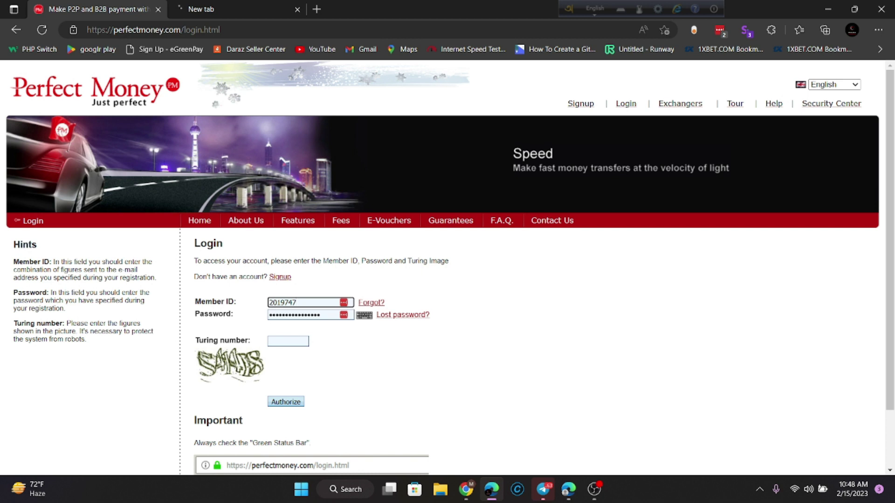
{"action": "key", "text": "ctrl+2"}
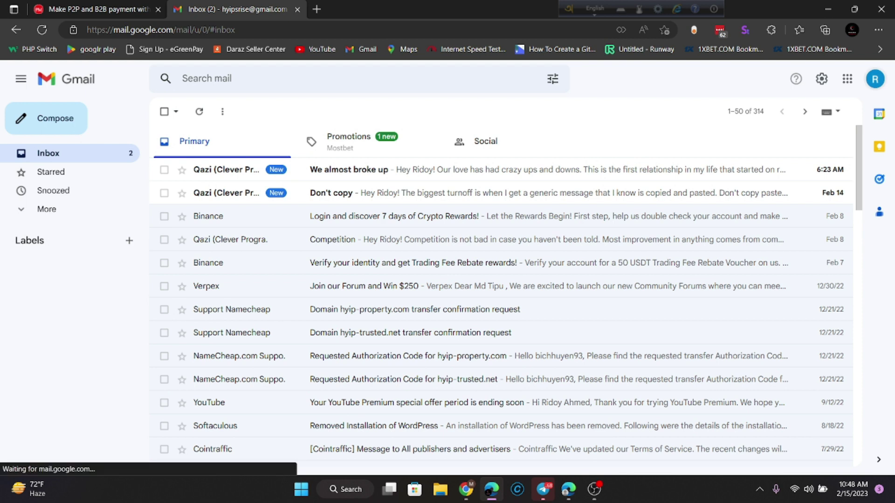
{"action": "left_click", "coordinate": [875, 78]}
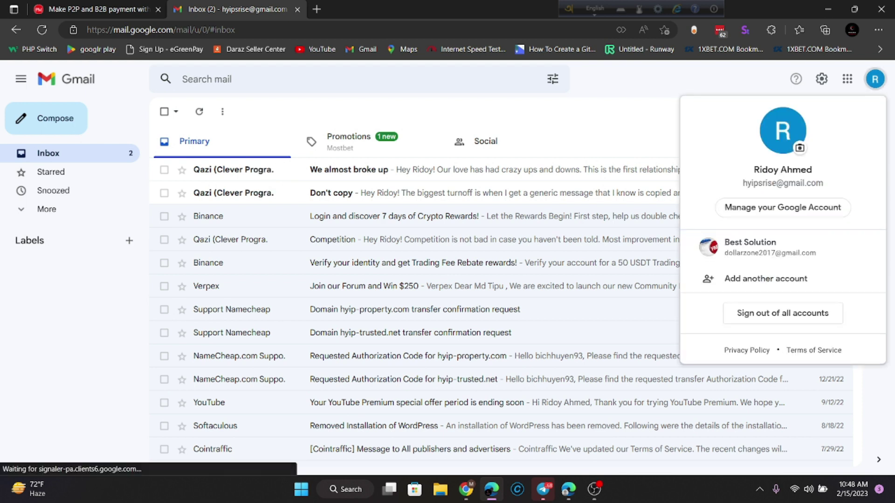
Copy the Gmail account's e-mail address and go to the Perfect Money home page
{"action": "triple_click", "coordinate": [783, 183]}
{"action": "right_click", "coordinate": [782, 183]}
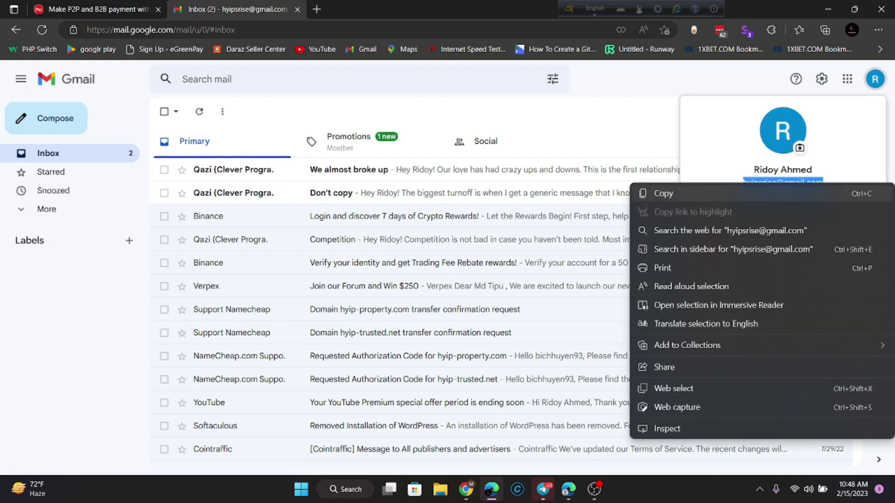
{"action": "left_click", "coordinate": [663, 193]}
{"action": "left_click", "coordinate": [91, 10]}
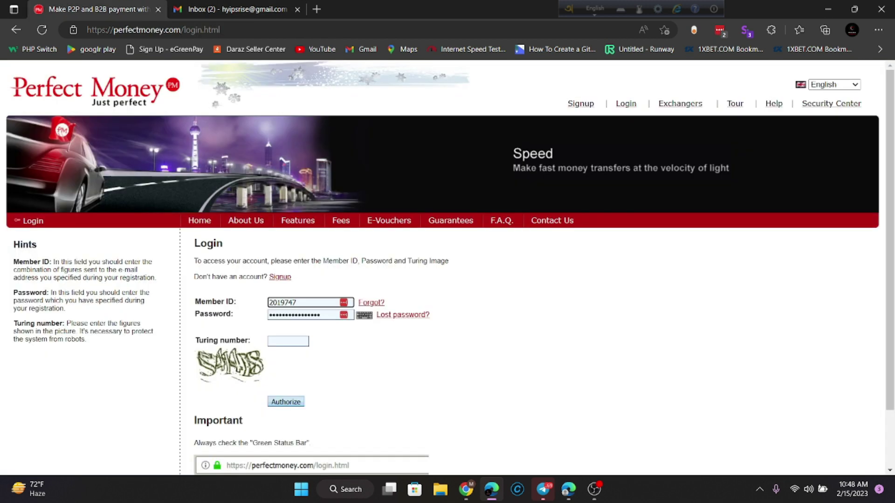
{"action": "scroll", "coordinate": [448, 266], "scroll_direction": "down", "scroll_amount": 2}
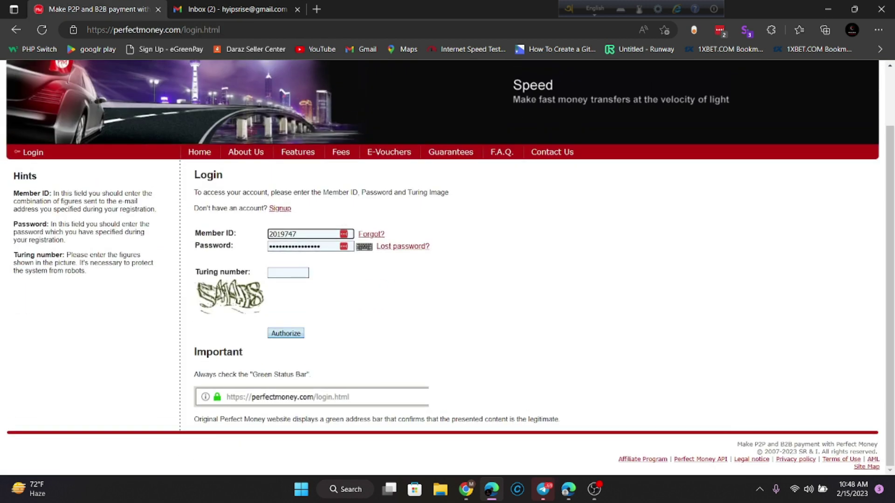
{"action": "scroll", "coordinate": [449, 266], "scroll_direction": "up", "scroll_amount": 1}
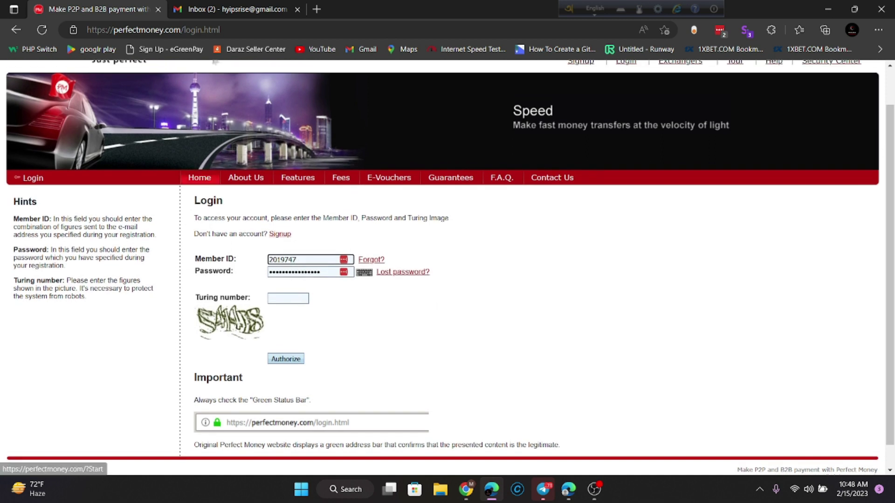
{"action": "left_click", "coordinate": [199, 177]}
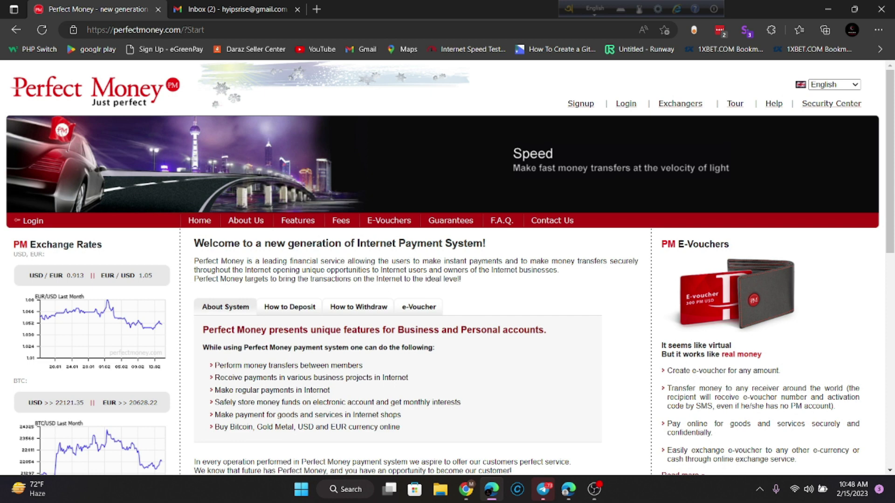
{"action": "scroll", "coordinate": [448, 265], "scroll_direction": "down", "scroll_amount": 2}
{"action": "scroll", "coordinate": [447, 266], "scroll_direction": "down", "scroll_amount": 3}
{"action": "scroll", "coordinate": [447, 266], "scroll_direction": "down", "scroll_amount": 4}
{"action": "scroll", "coordinate": [448, 266], "scroll_direction": "up", "scroll_amount": 10}
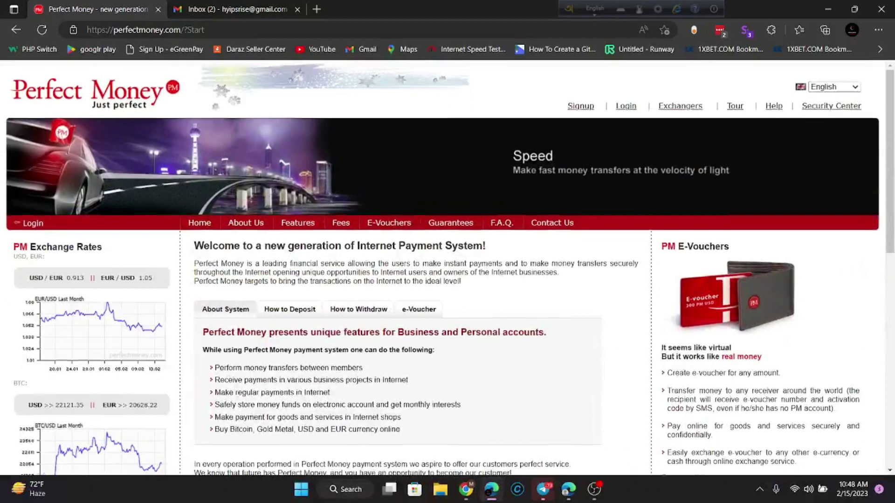
{"action": "scroll", "coordinate": [448, 266], "scroll_direction": "down", "scroll_amount": 1}
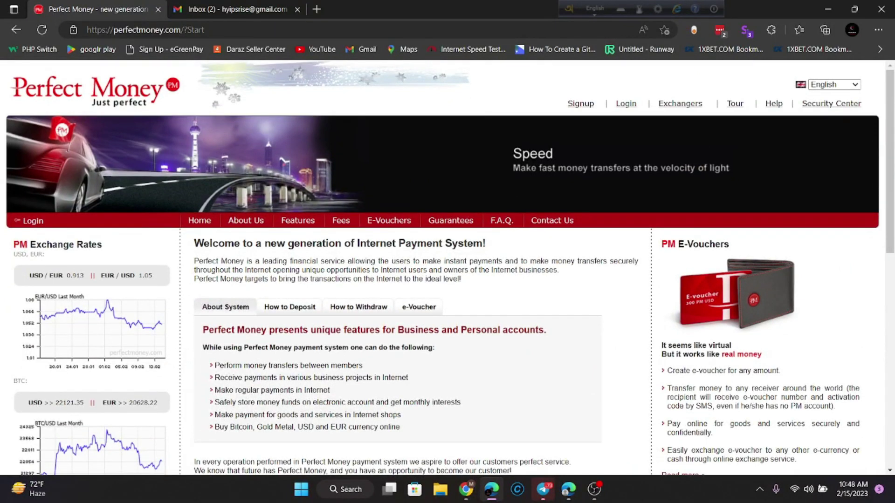
Reach the Create an Account form via Signup and focus the Account name field
{"action": "left_click", "coordinate": [580, 104]}
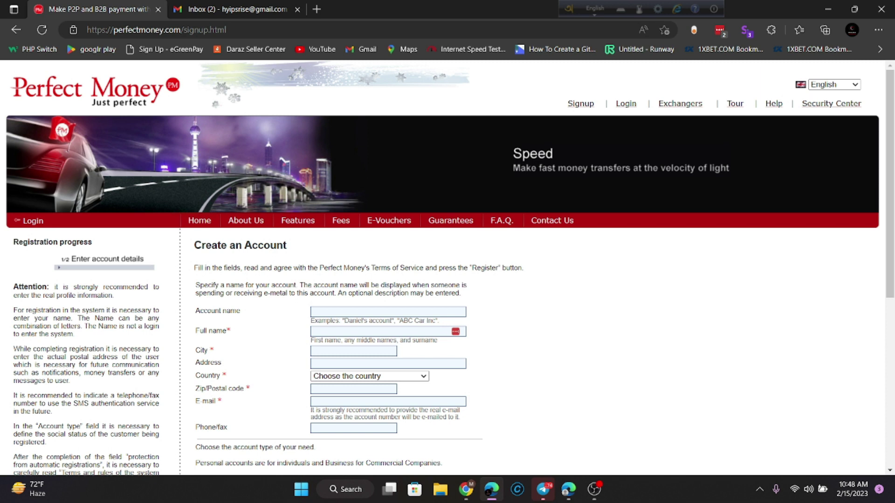
{"action": "left_click", "coordinate": [387, 311]}
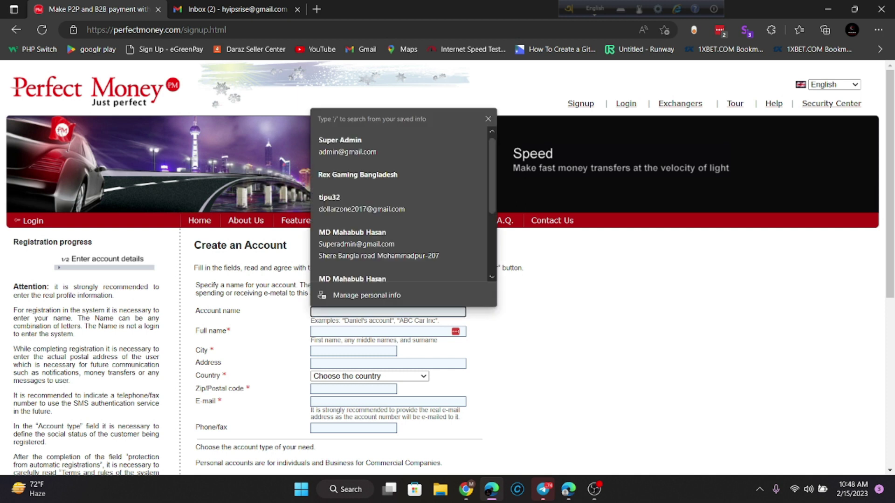
{"action": "key", "text": "Escape"}
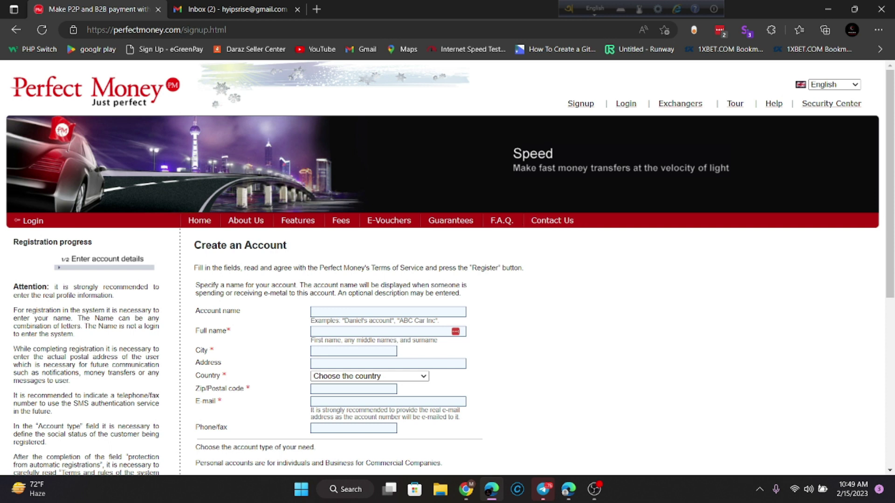
{"action": "left_click", "coordinate": [388, 312]}
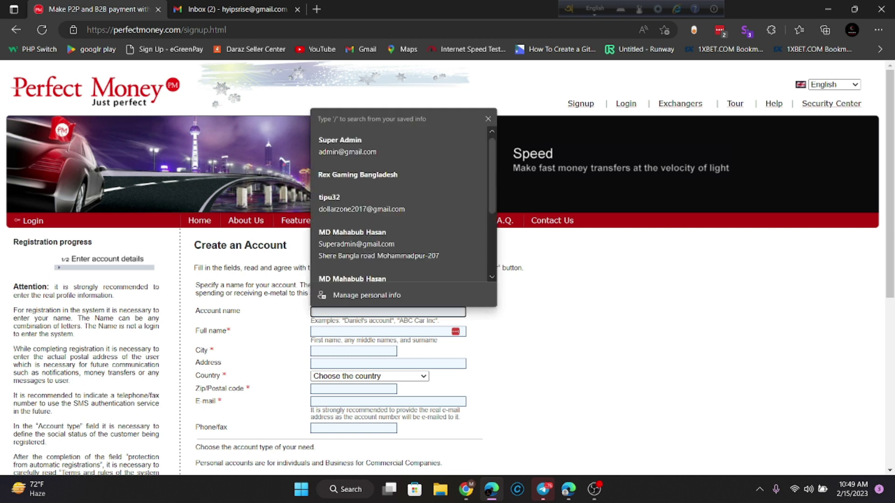
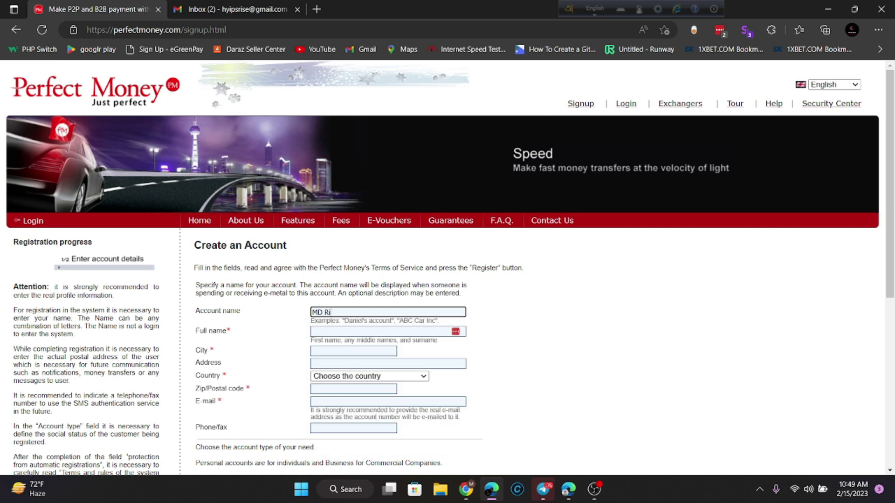
Enter the account name and full name, dismissing saved-info suggestions
{"action": "key", "text": "ctrl+shift+Left"}
{"action": "key", "text": "ctrl+shift+Left"}
{"action": "key", "text": "ctrl+shift+Left"}
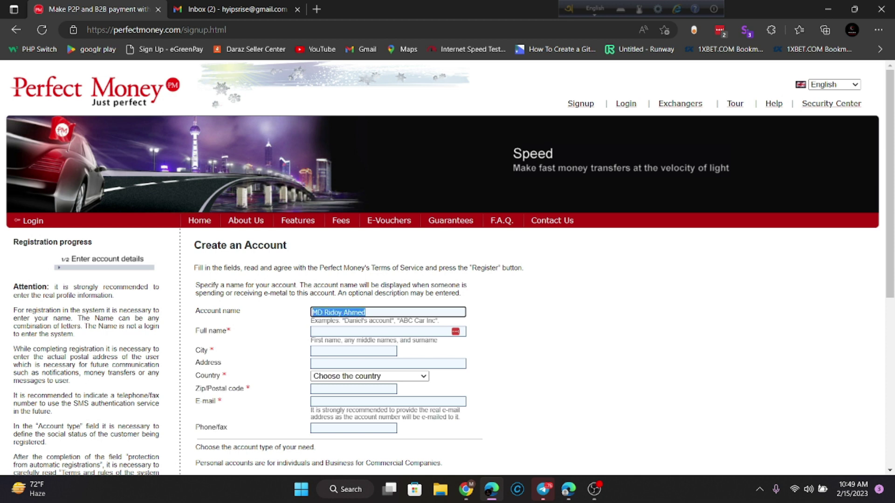
{"action": "key", "text": "Tab"}
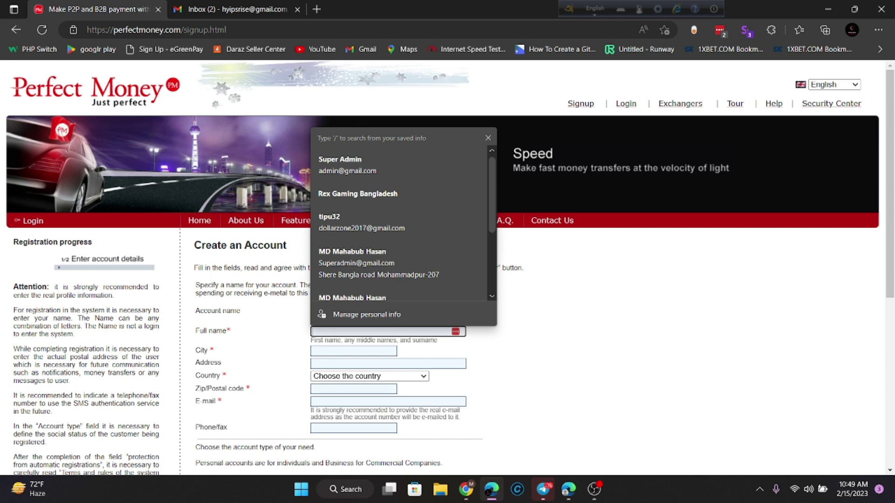
{"action": "type", "text": "ri"}
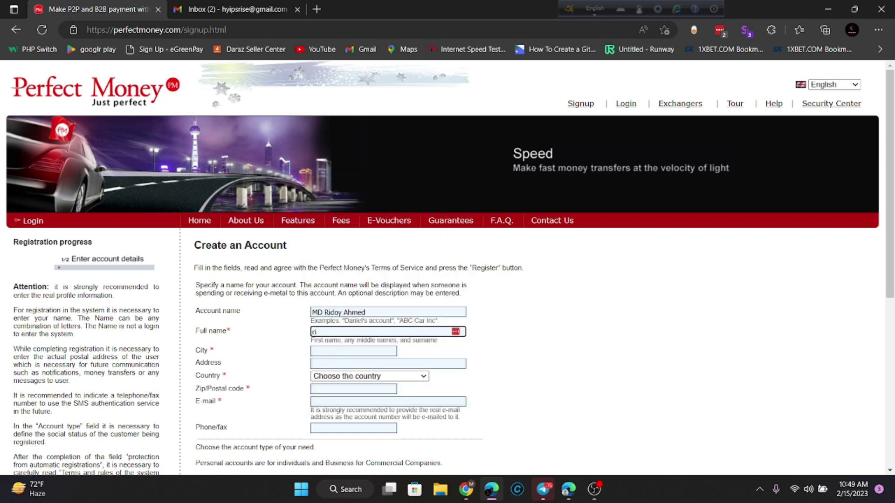
{"action": "key", "text": "BackSpace"}
{"action": "type", "text": "Rid"}
{"action": "key", "text": "BackSpace"}
{"action": "key", "text": "BackSpace"}
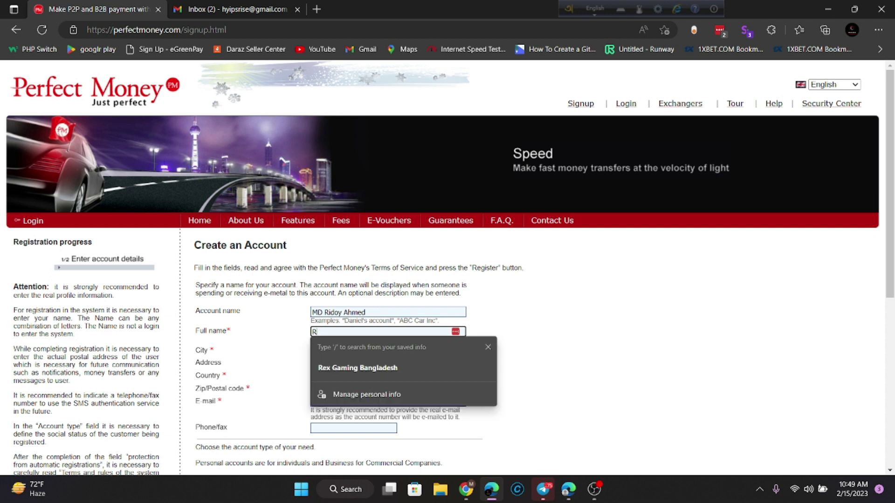
{"action": "key", "text": "BackSpace"}
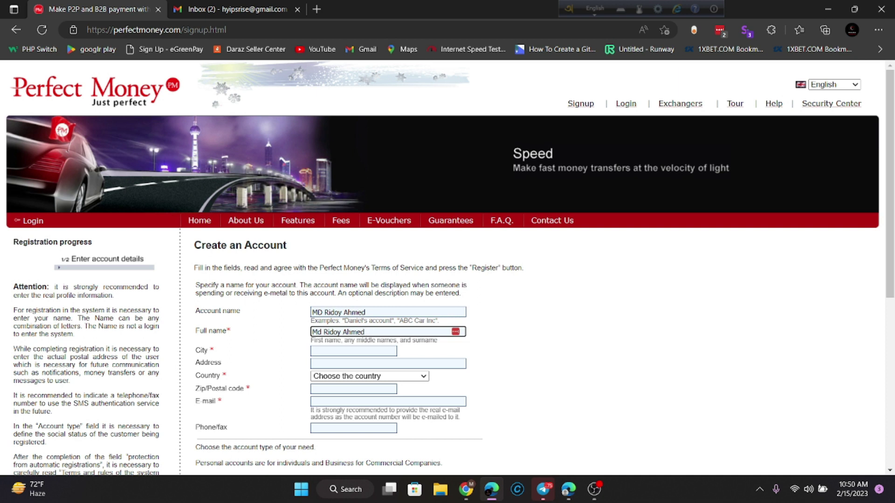
Fill city Dhaka, address, country Bangladesh, postal code and e-mail
{"action": "key", "text": "Tab"}
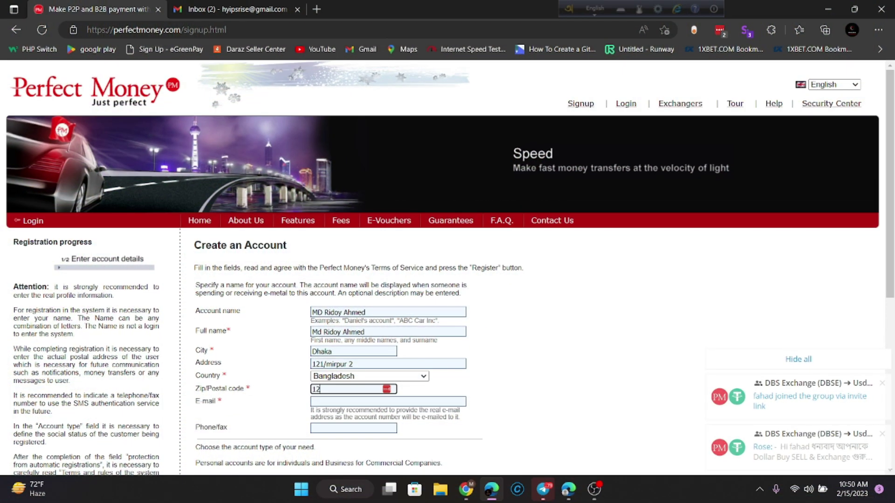
{"action": "type", "text": "12126"}
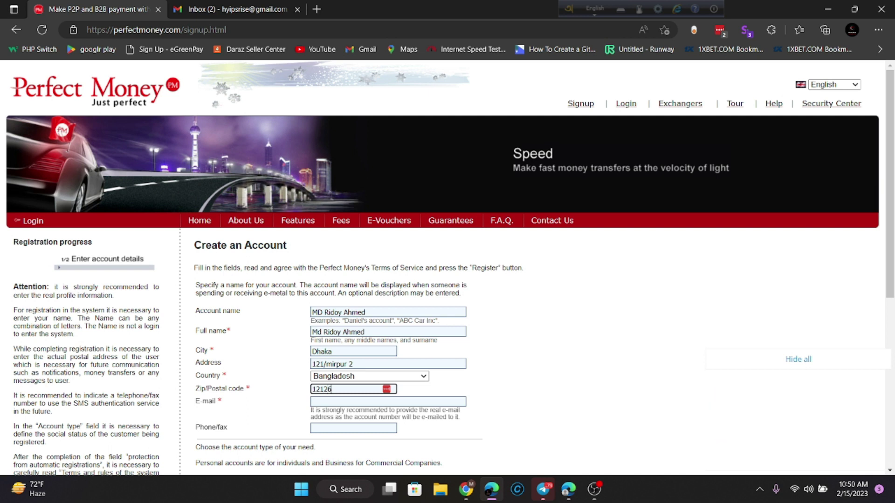
{"action": "key", "text": "Tab"}
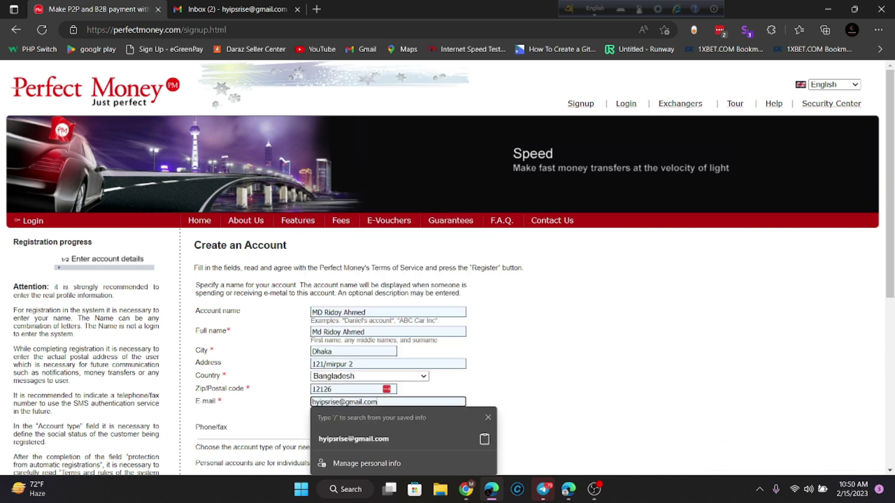
{"action": "key", "text": "Tab"}
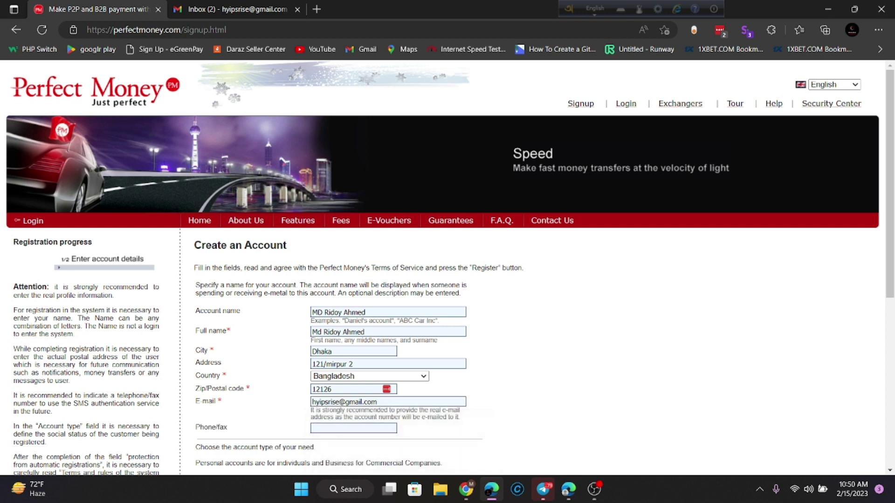
{"action": "scroll", "coordinate": [448, 267], "scroll_direction": "down", "scroll_amount": 1}
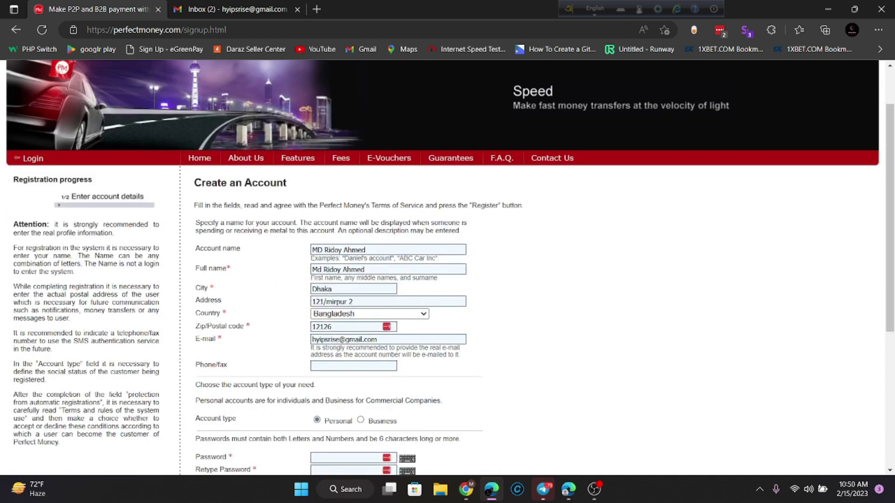
{"action": "scroll", "coordinate": [448, 268], "scroll_direction": "down", "scroll_amount": 1}
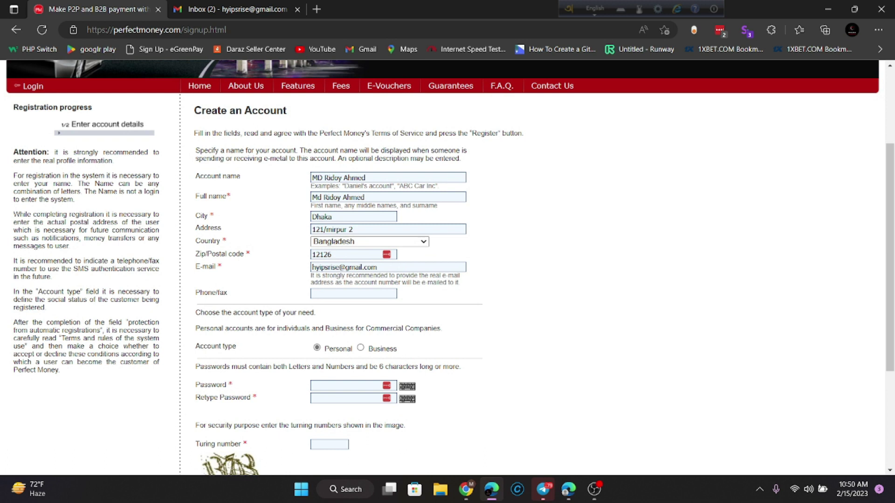
{"action": "scroll", "coordinate": [448, 268], "scroll_direction": "down", "scroll_amount": 1}
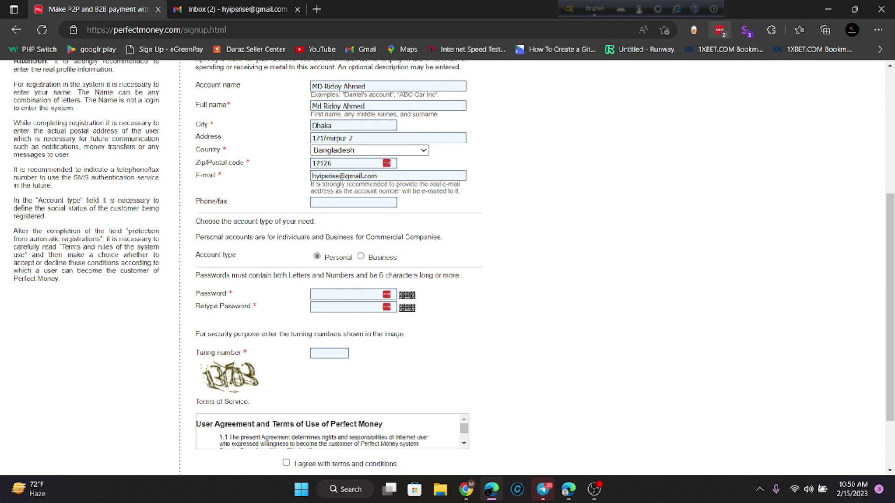
Fill both password fields with a generated strong password and enter the Turing number
{"action": "left_click", "coordinate": [720, 29]}
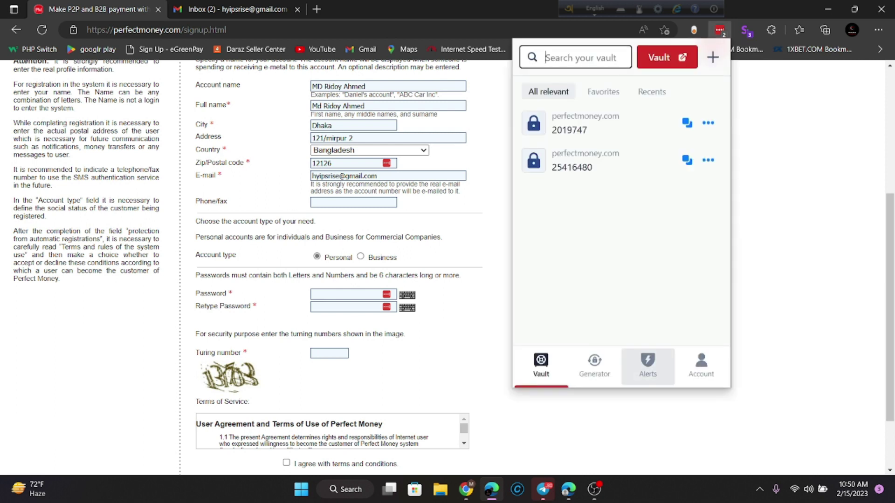
{"action": "left_click", "coordinate": [594, 363]}
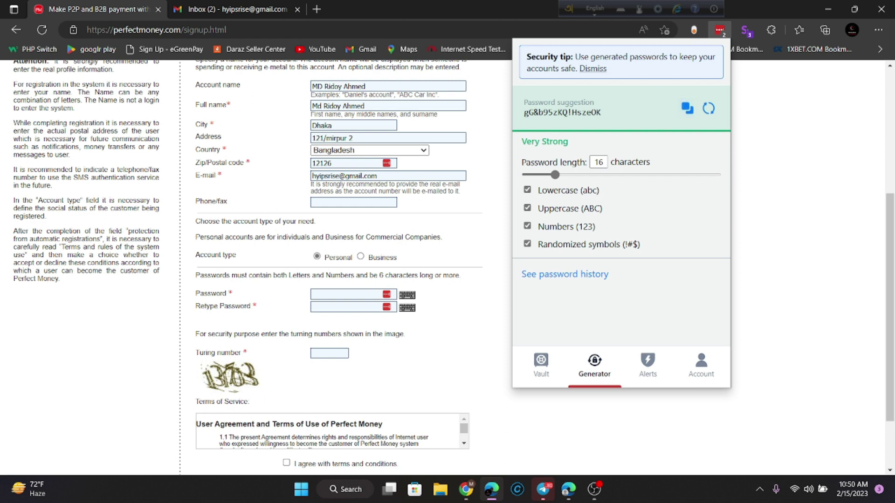
{"action": "key", "text": "Escape"}
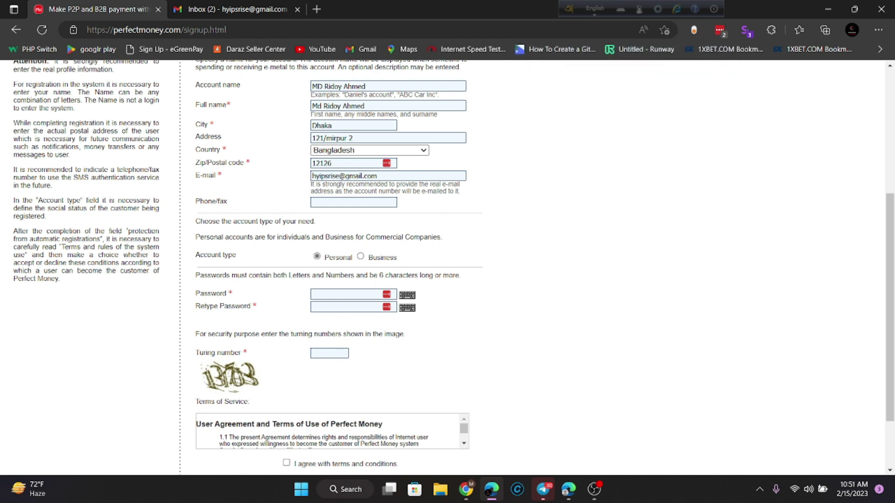
{"action": "left_click", "coordinate": [388, 294]}
{"action": "left_click", "coordinate": [386, 307]}
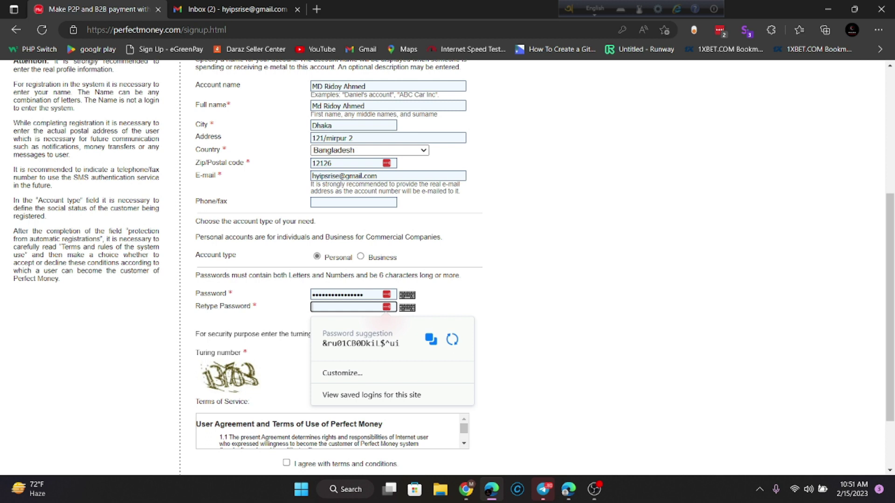
{"action": "key", "text": "Escape"}
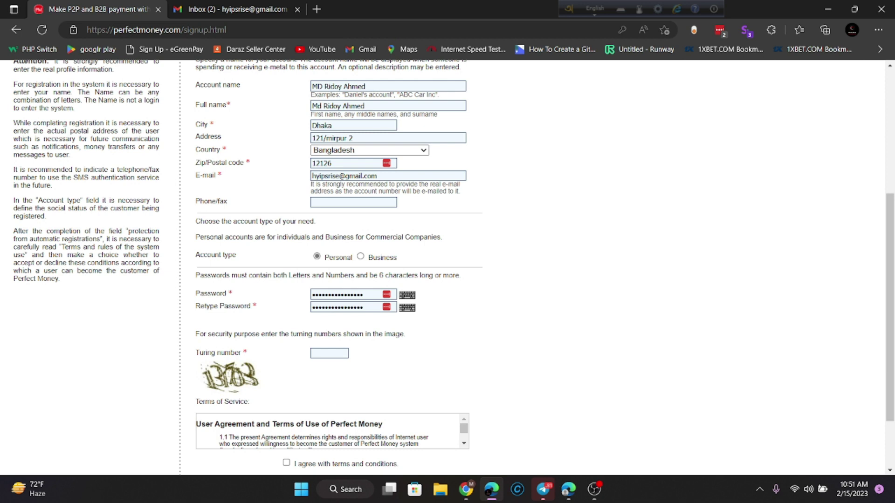
{"action": "key", "text": "Tab"}
{"action": "type", "text": "13"}
{"action": "type", "text": "170"}
{"action": "type", "text": "3"}
{"action": "scroll", "coordinate": [448, 266], "scroll_direction": "down", "scroll_amount": 2}
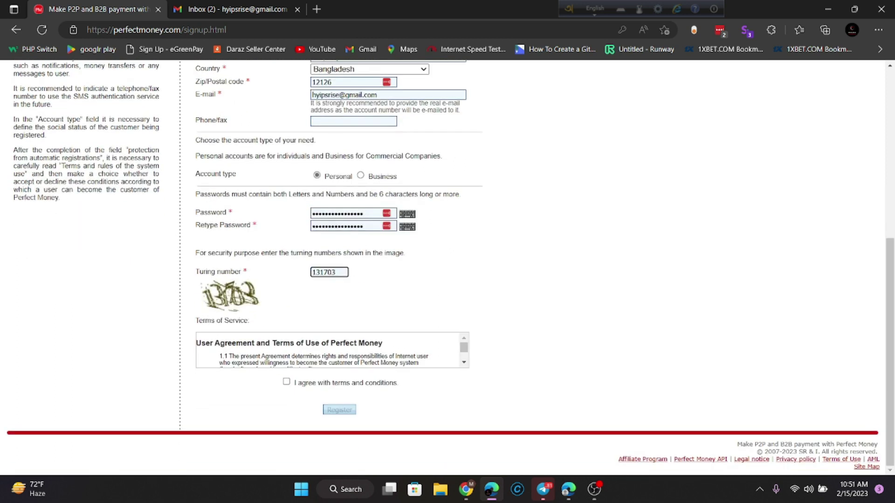
{"action": "scroll", "coordinate": [267, 361], "scroll_direction": "down", "scroll_amount": 5}
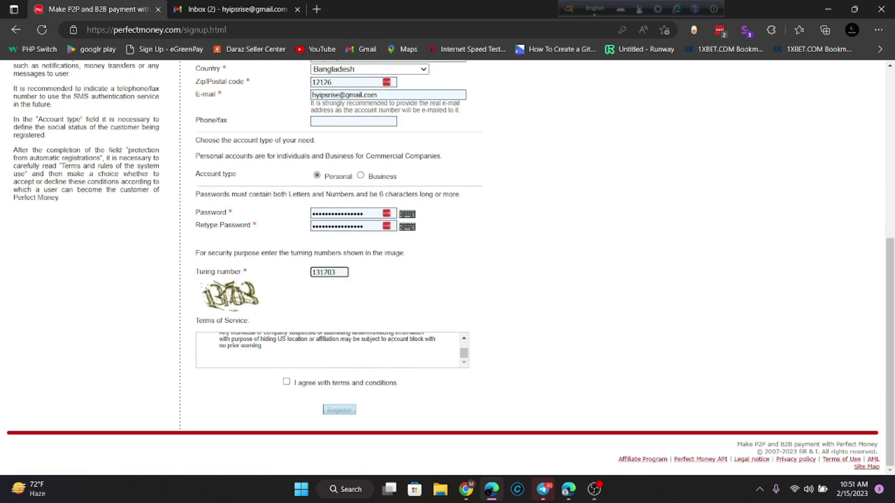
Accept the terms, correct the postal code to 1216 and submit the registration
{"action": "left_click", "coordinate": [286, 383]}
{"action": "mouse_move", "coordinate": [464, 353]}
{"action": "left_mouse_down"}
{"action": "mouse_move", "coordinate": [464, 343]}
{"action": "mouse_move", "coordinate": [464, 355]}
{"action": "left_mouse_up"}
{"action": "left_click_drag", "start_coordinate": [435, 348], "coordinate": [408, 349]}
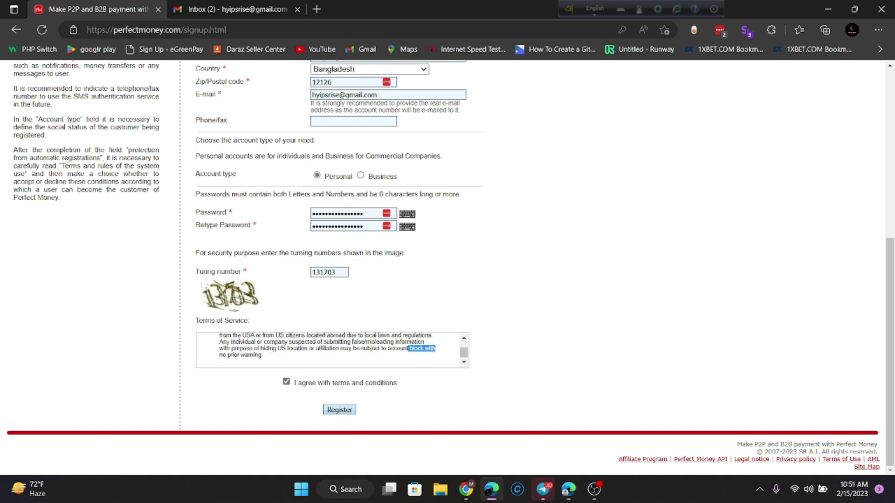
{"action": "left_click_drag", "start_coordinate": [463, 354], "coordinate": [464, 347]}
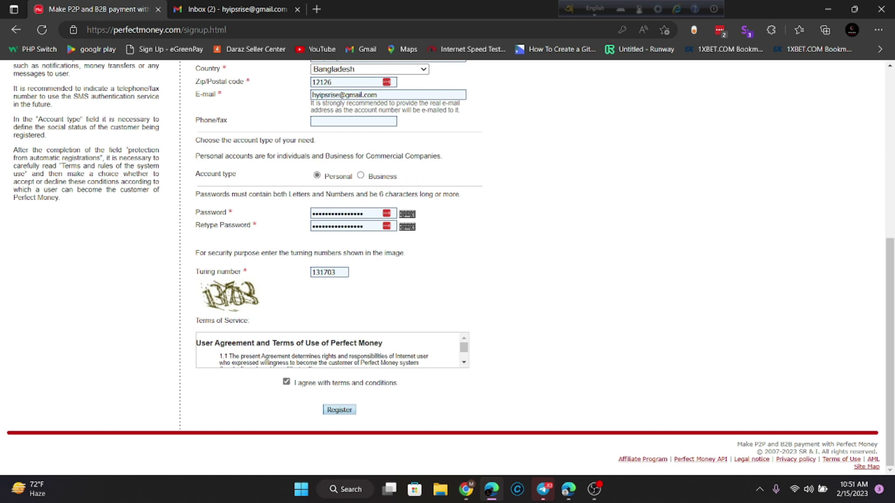
{"action": "scroll", "coordinate": [454, 268], "scroll_direction": "up", "scroll_amount": 3}
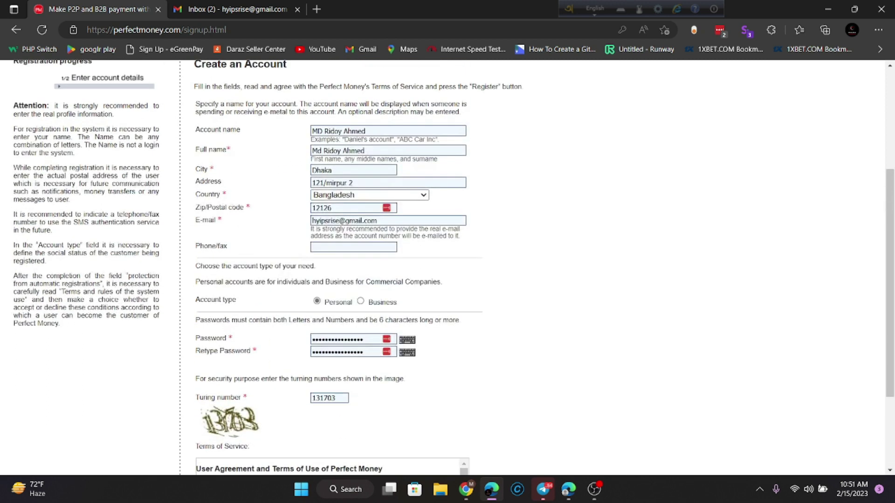
{"action": "scroll", "coordinate": [454, 268], "scroll_direction": "up", "scroll_amount": 1}
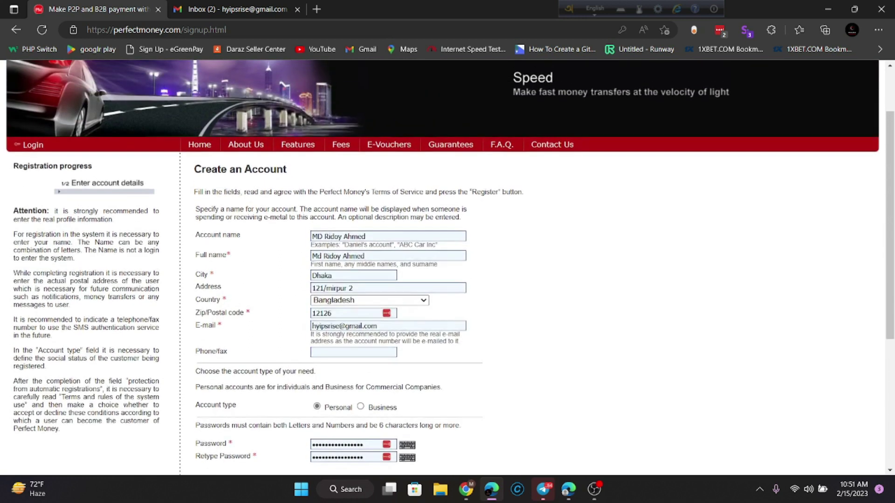
{"action": "scroll", "coordinate": [453, 268], "scroll_direction": "down", "scroll_amount": 1}
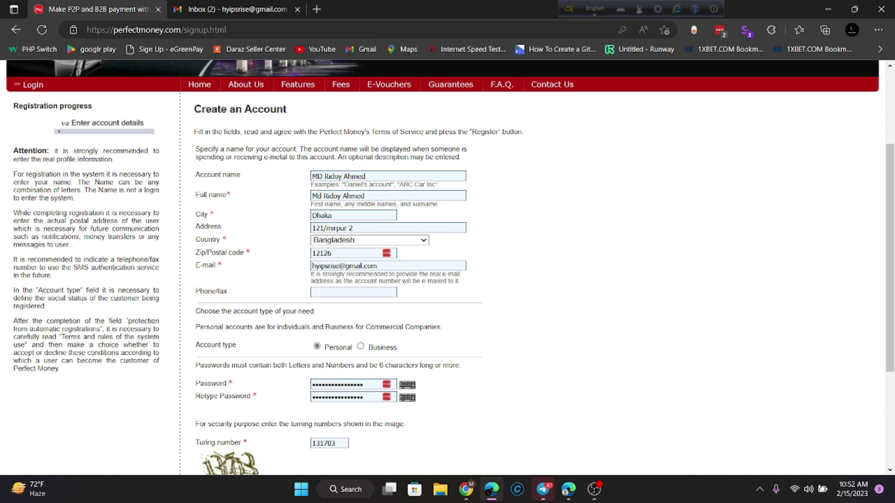
{"action": "left_click", "coordinate": [323, 254]}
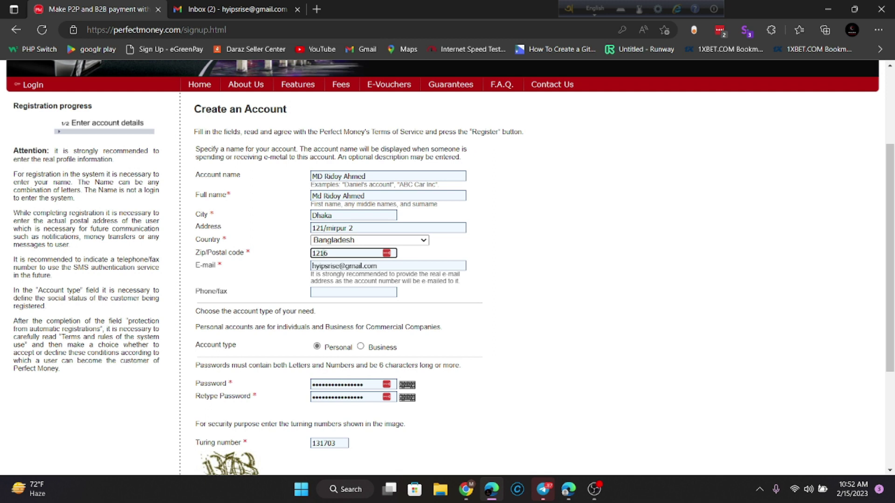
{"action": "scroll", "coordinate": [448, 268], "scroll_direction": "down", "scroll_amount": 5}
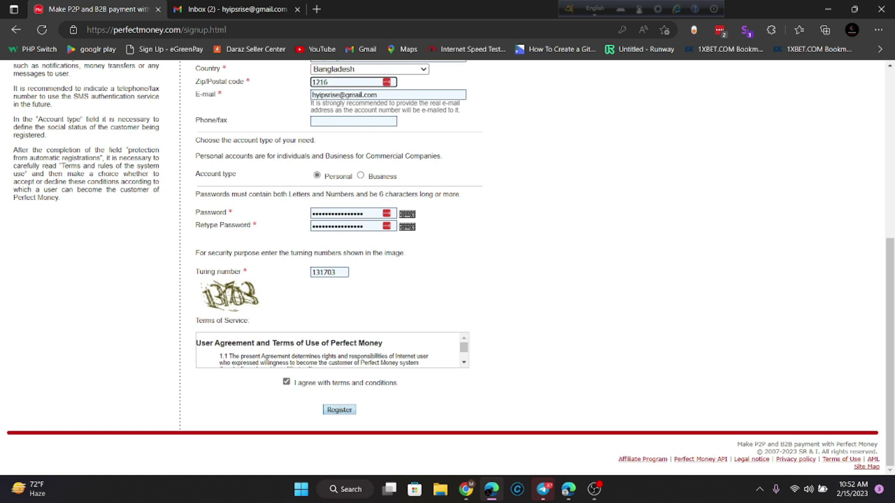
{"action": "key", "text": "Return"}
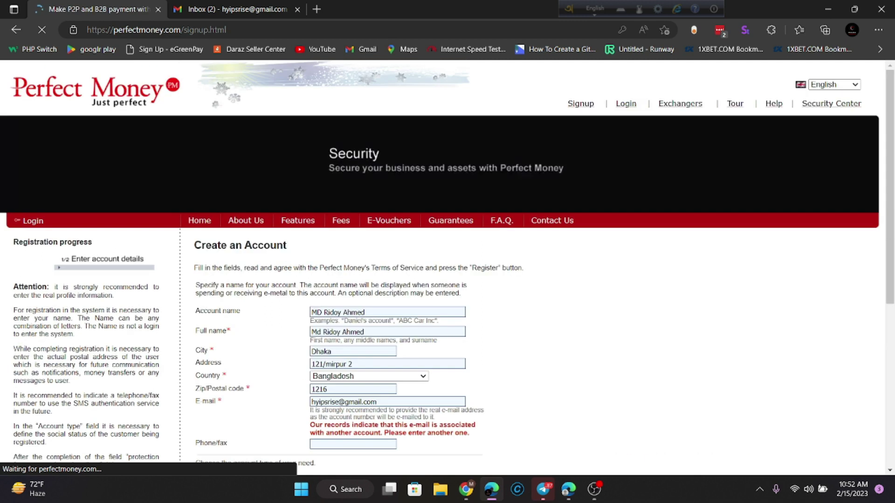
{"action": "scroll", "coordinate": [447, 280], "scroll_direction": "down", "scroll_amount": 1}
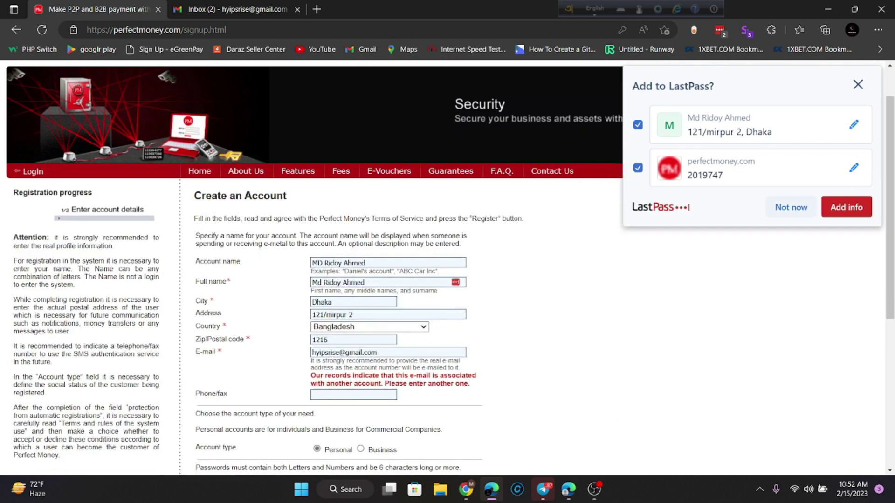
Decline saving the signup details and show the second Google account's details in Gmail
{"action": "left_click", "coordinate": [791, 207]}
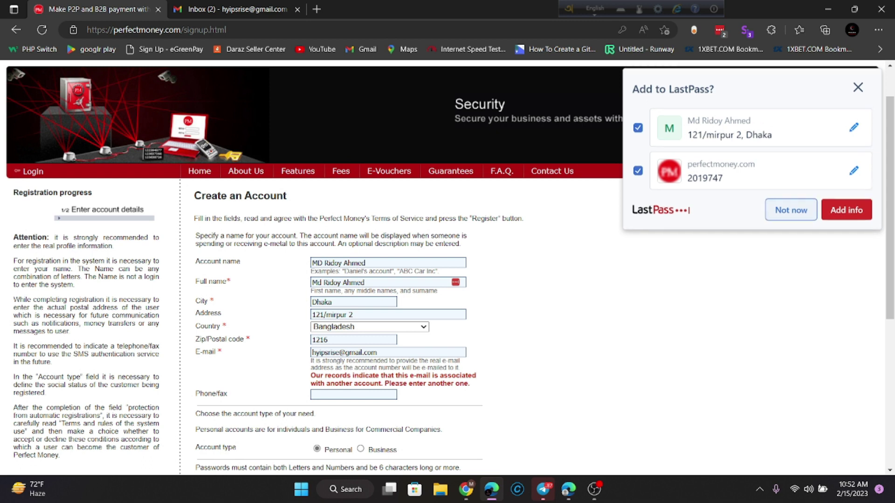
{"action": "left_click", "coordinate": [234, 9]}
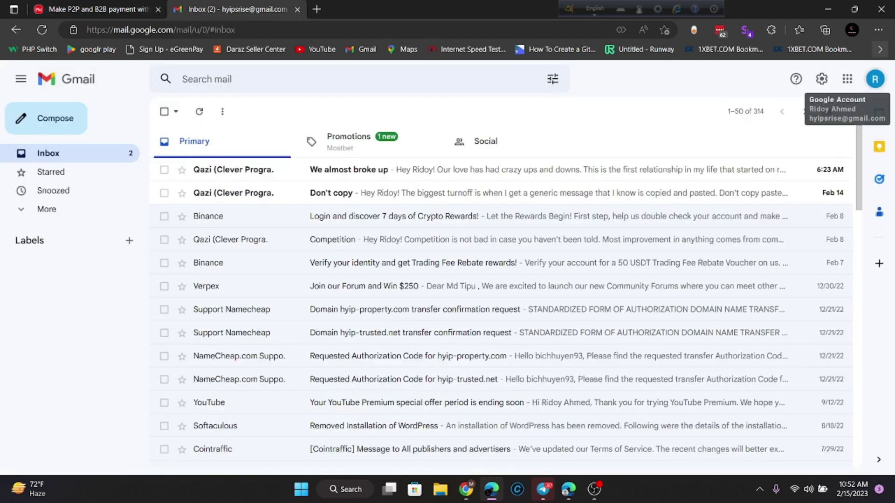
{"action": "left_click", "coordinate": [875, 79]}
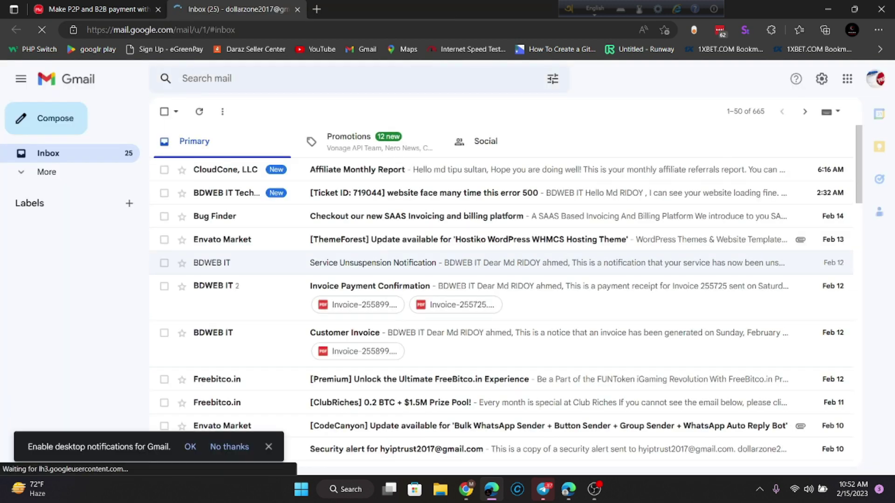
{"action": "left_click", "coordinate": [875, 78]}
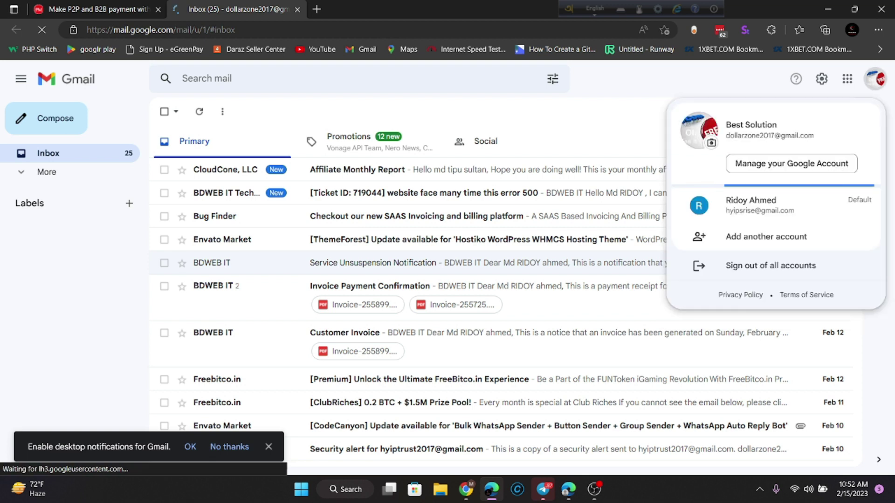
Copy the second account's e-mail address and return to the Perfect Money signup form
{"action": "left_click_drag", "start_coordinate": [726, 135], "coordinate": [814, 135]}
{"action": "key", "text": "ctrl+c"}
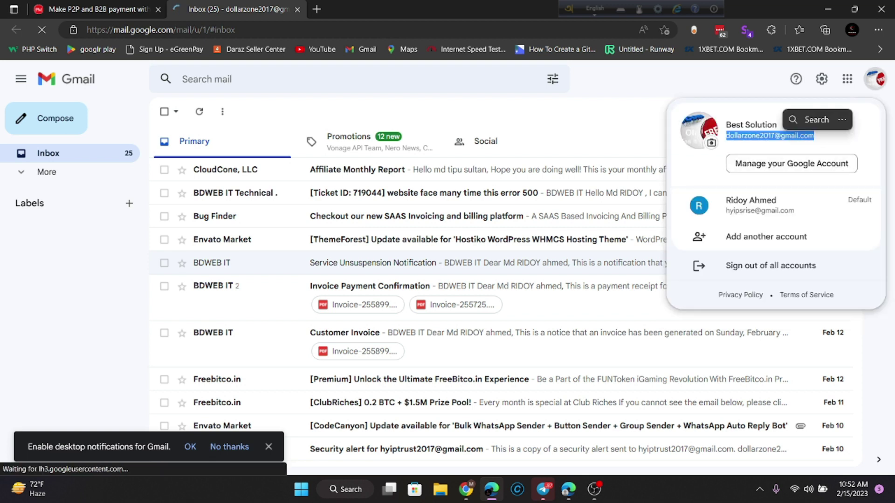
{"action": "right_click", "coordinate": [811, 138]}
{"action": "left_click", "coordinate": [638, 148]}
{"action": "left_click", "coordinate": [98, 9]}
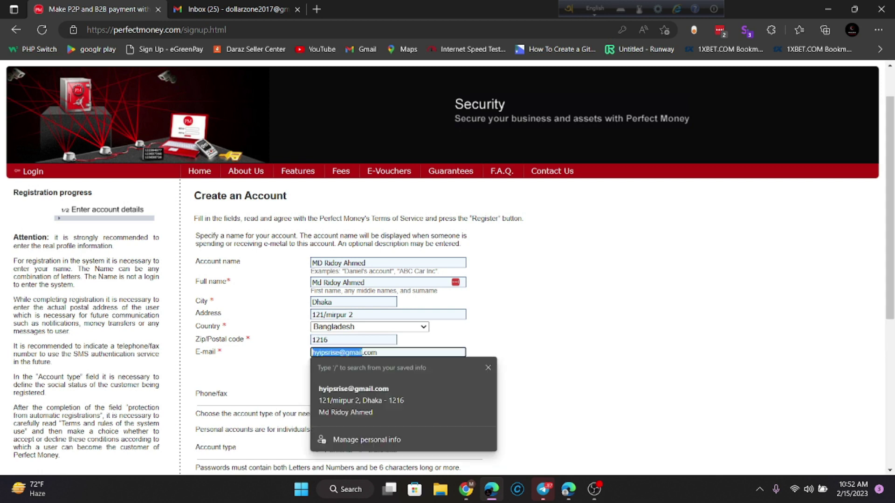
Replace the rejected e-mail with the second address and paste the password into both password fields
{"action": "left_click_drag", "start_coordinate": [312, 353], "coordinate": [377, 353]}
{"action": "key", "text": "ctrl+v"}
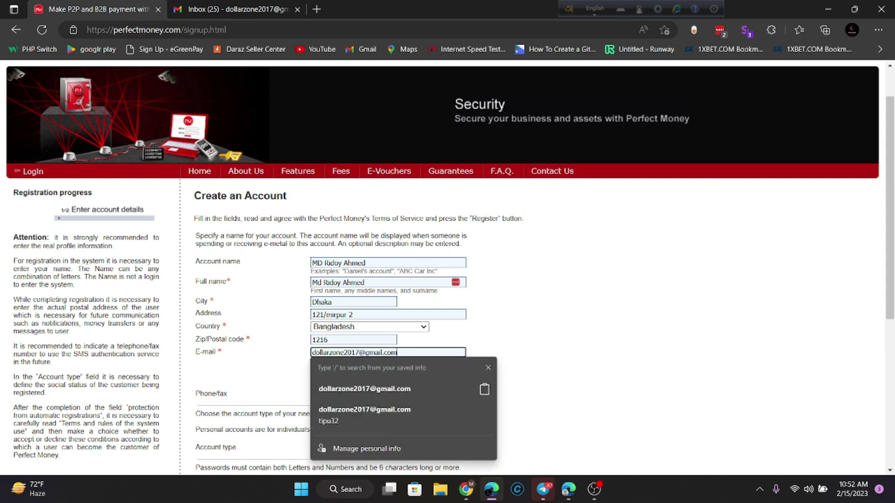
{"action": "scroll", "coordinate": [266, 361], "scroll_direction": "down", "scroll_amount": 5}
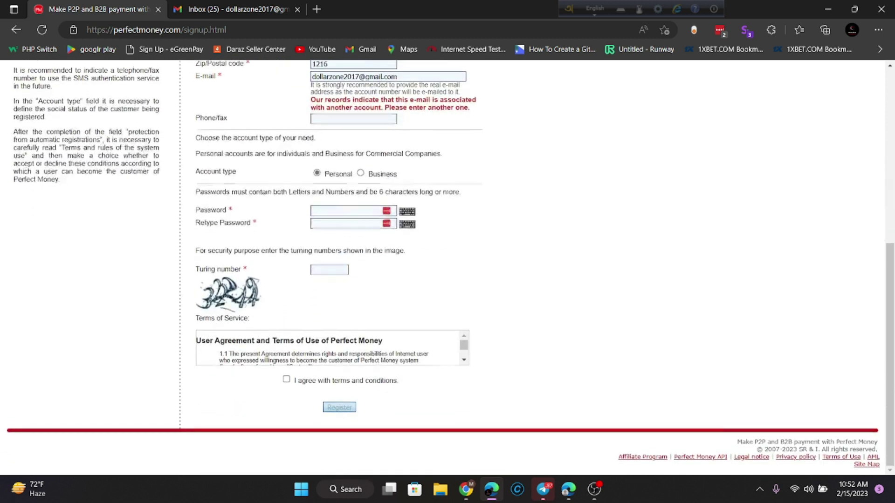
{"action": "left_click", "coordinate": [346, 214]}
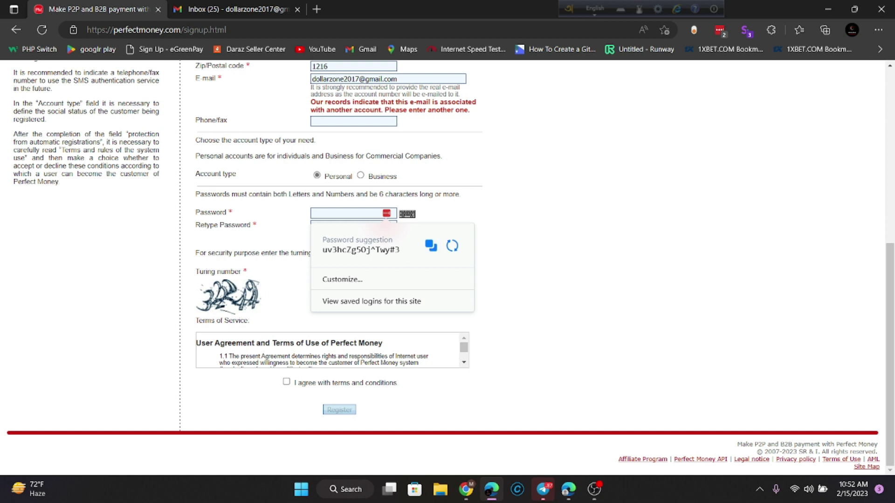
{"action": "key", "text": "Escape"}
{"action": "key", "text": "ctrl+v"}
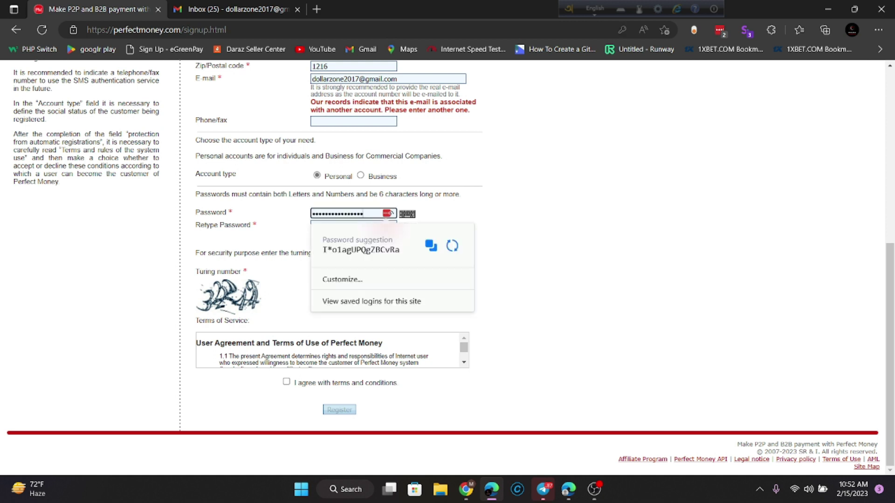
{"action": "key", "text": "Escape"}
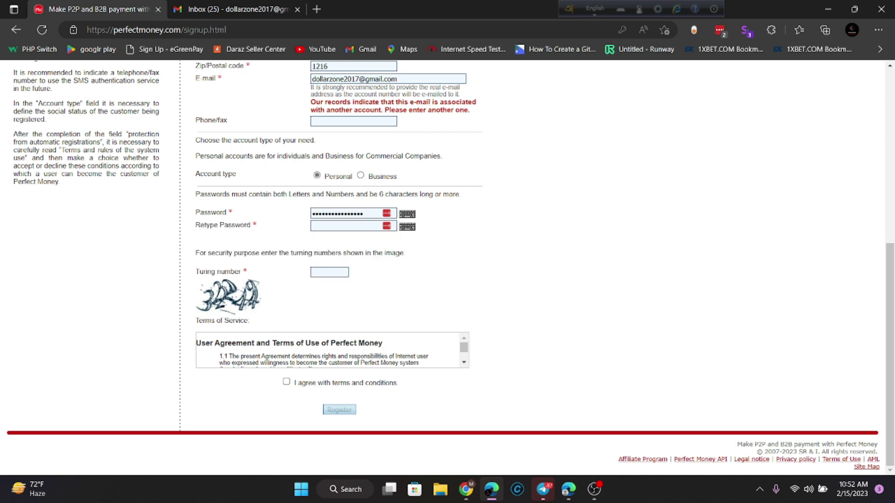
{"action": "key", "text": "Tab"}
{"action": "key", "text": "ctrl+v"}
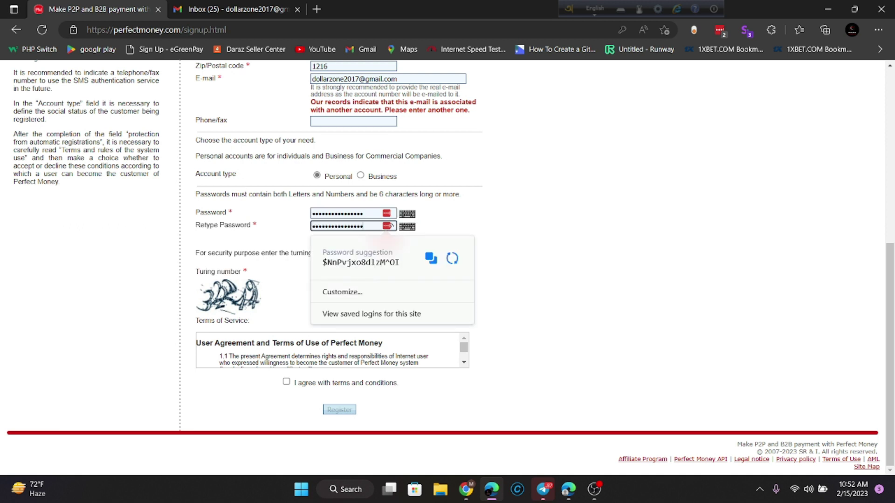
{"action": "key", "text": "Tab"}
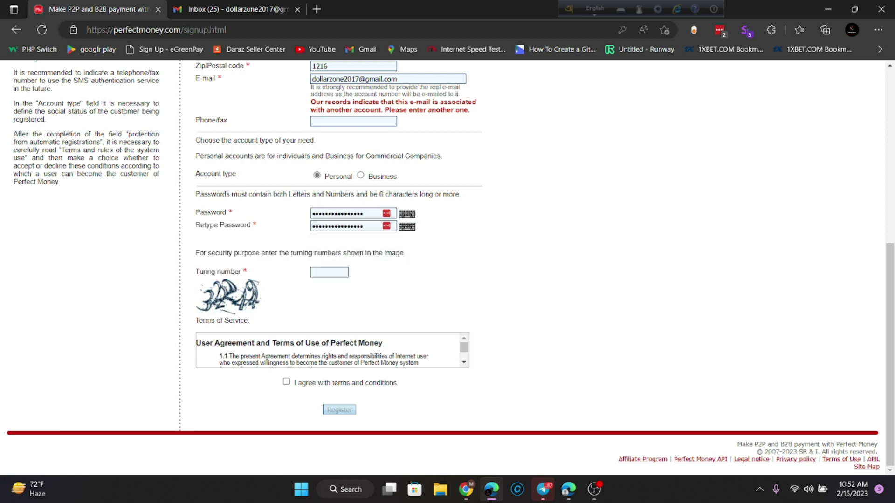
Enter the Turing number, accept the terms and conditions, and register
{"action": "key", "text": "Tab"}
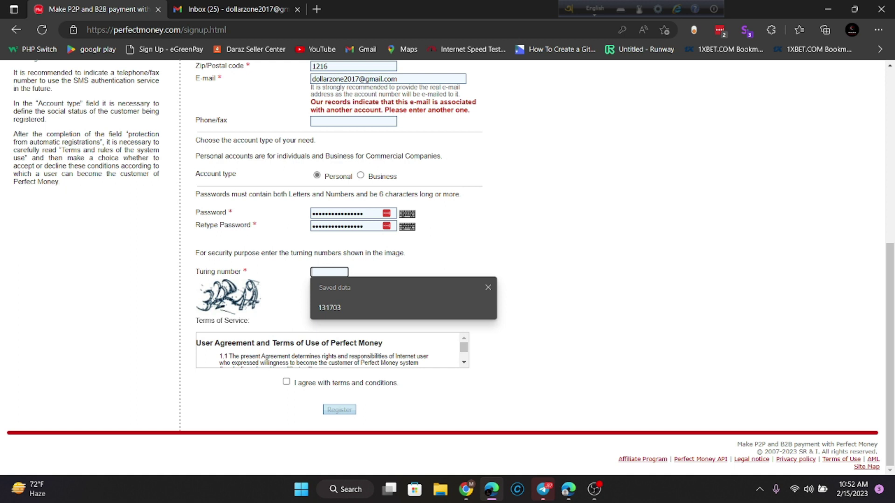
{"action": "type", "text": "3"}
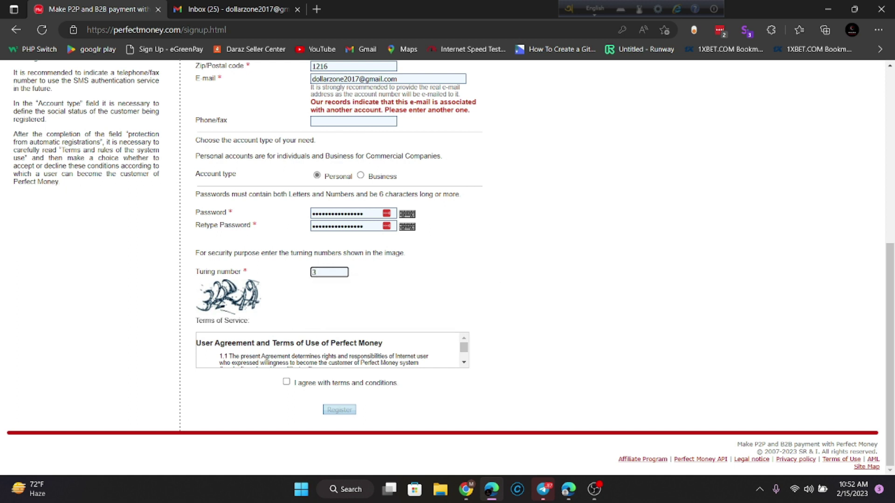
{"action": "type", "text": "22"}
{"action": "type", "text": "44"}
{"action": "key", "text": "BackSpace"}
{"action": "type", "text": "94"}
{"action": "left_click", "coordinate": [286, 382]}
{"action": "left_click", "coordinate": [339, 411]}
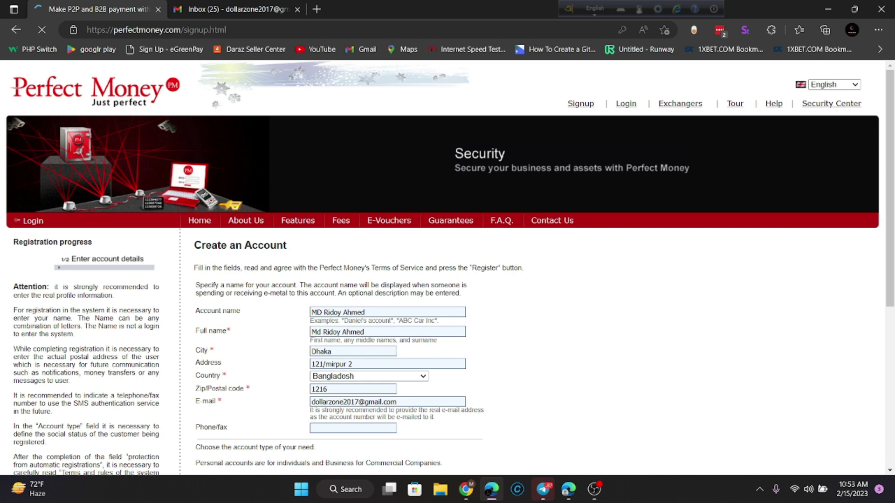
{"action": "scroll", "coordinate": [265, 362], "scroll_direction": "down", "scroll_amount": 5}
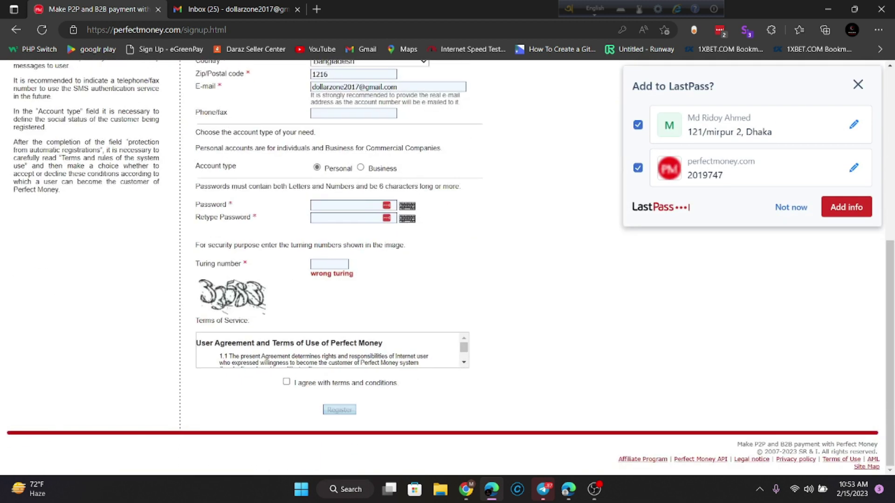
Refill both password fields after the wrong-Turing error and decline the LastPass save prompt
{"action": "left_click", "coordinate": [329, 264]}
{"action": "left_click", "coordinate": [350, 205]}
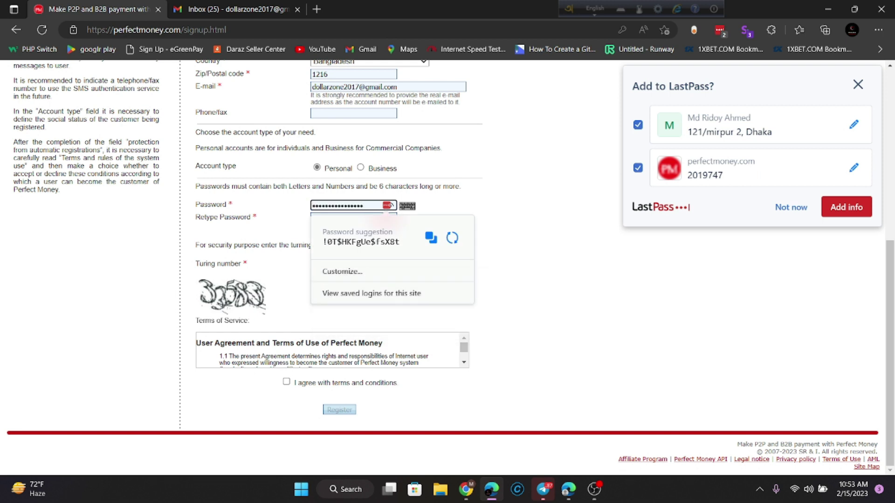
{"action": "left_click", "coordinate": [265, 362]}
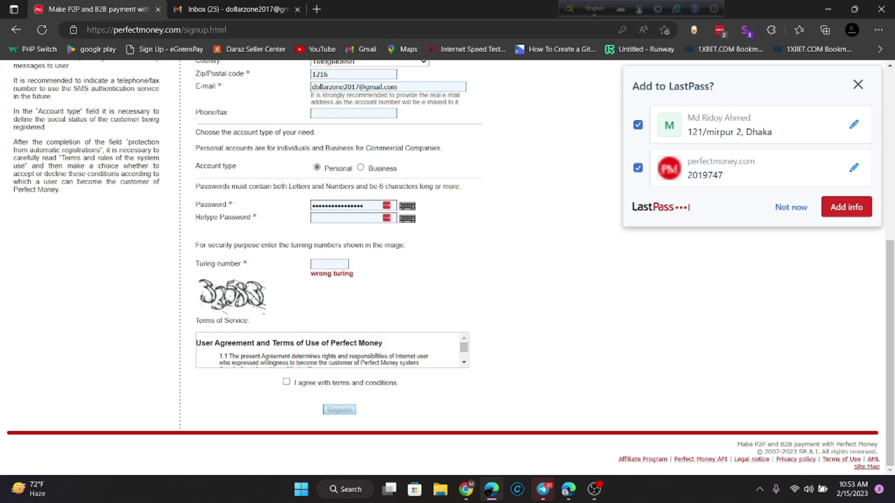
{"action": "left_click", "coordinate": [387, 218]}
{"action": "key", "text": "Tab"}
{"action": "left_click", "coordinate": [790, 207]}
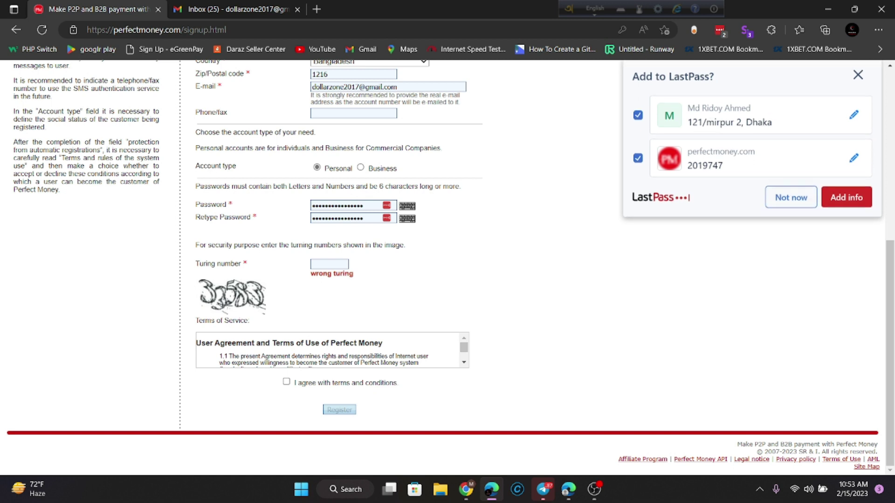
Enter the new Turing number 32583, agree to the terms and resubmit the registration
{"action": "left_click", "coordinate": [330, 264]}
{"action": "type", "text": "32"}
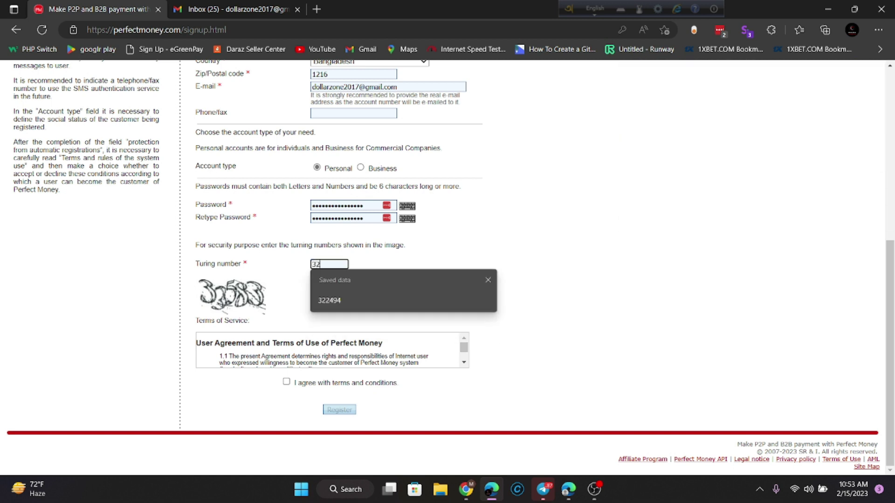
{"action": "type", "text": "58"}
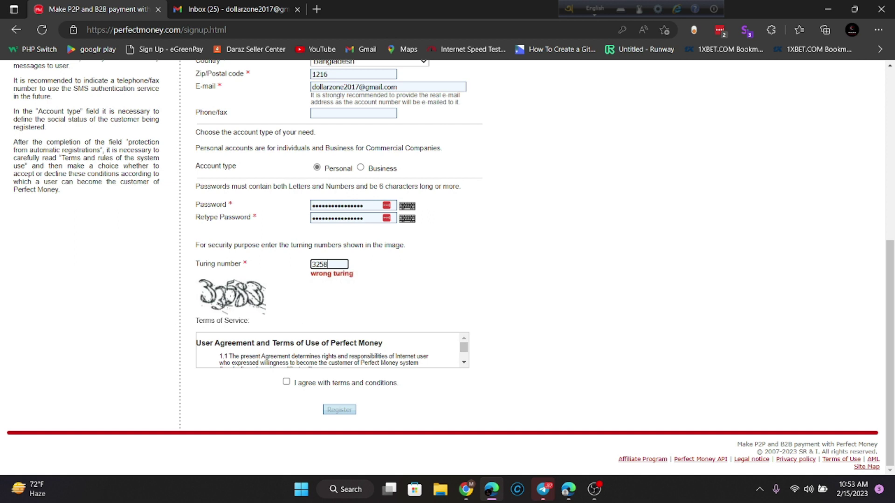
{"action": "type", "text": "3"}
{"action": "key", "text": "Tab"}
{"action": "key", "text": "space"}
{"action": "key", "text": "Tab"}
{"action": "key", "text": "Return"}
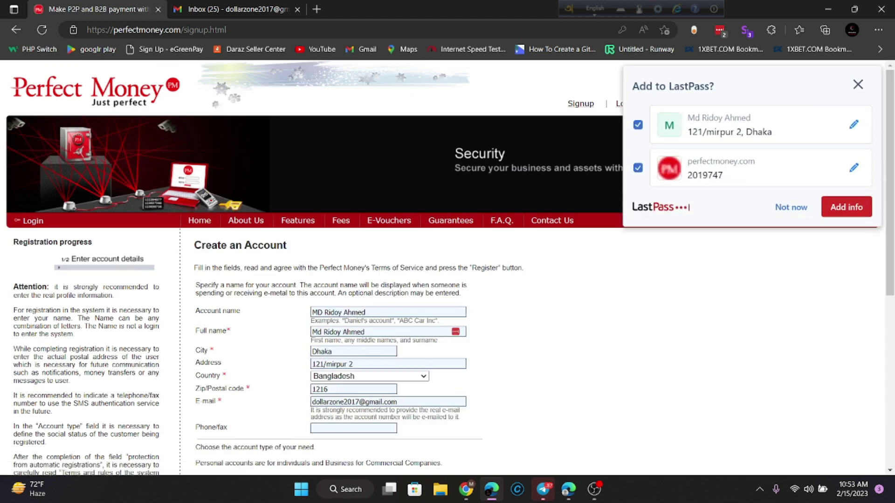
{"action": "scroll", "coordinate": [448, 266], "scroll_direction": "down", "scroll_amount": 4}
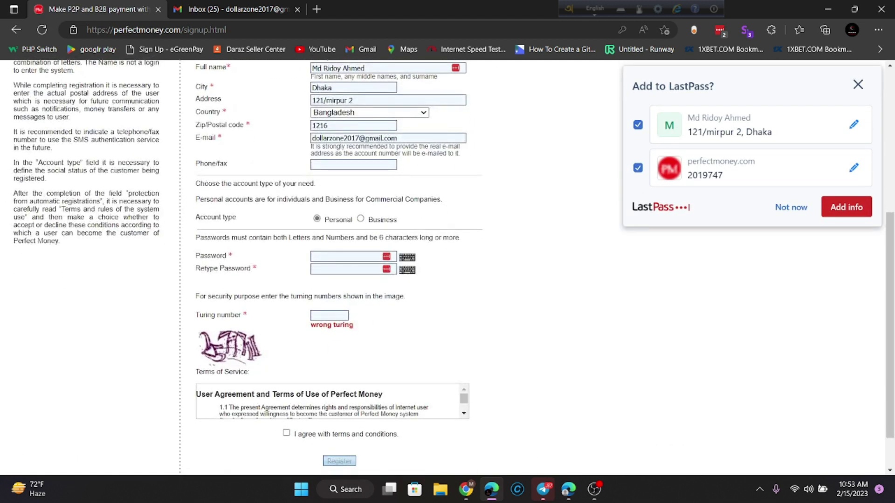
Fill both password fields with the suggested password, enter the Turing number, accept the terms and complete registration
{"action": "key", "text": "Tab"}
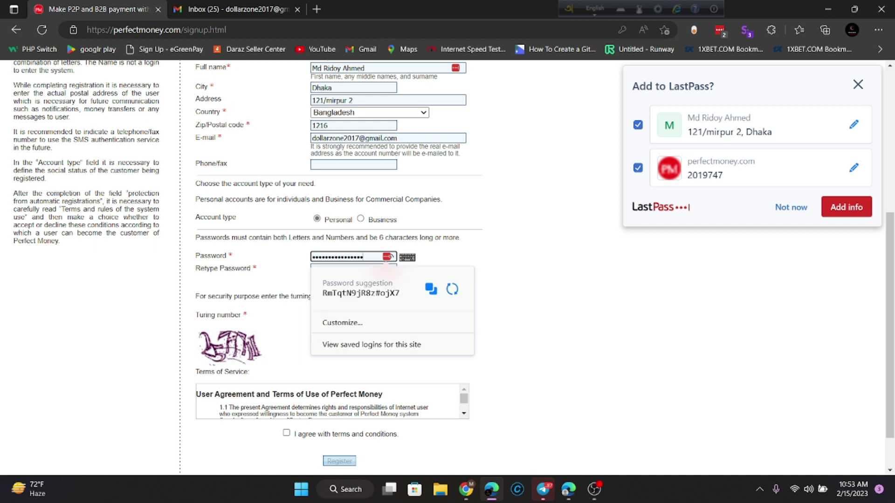
{"action": "key", "text": "Return"}
{"action": "key", "text": "Tab"}
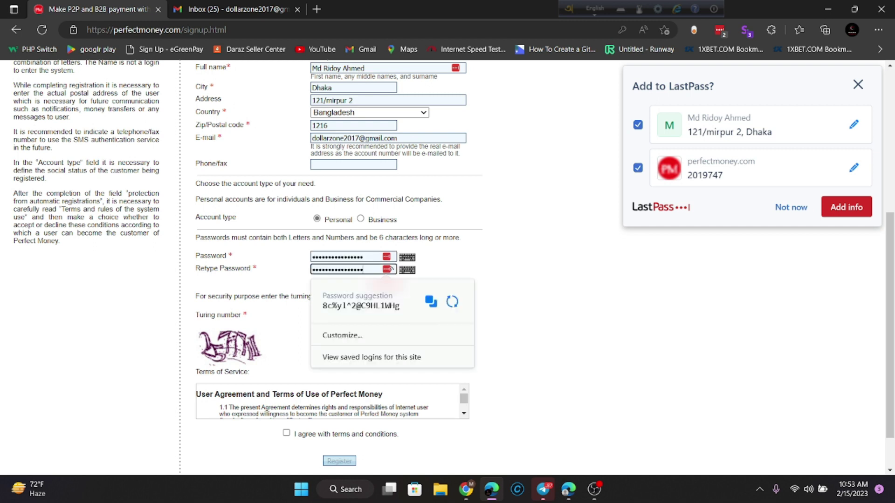
{"action": "key", "text": "Return"}
{"action": "key", "text": "Tab"}
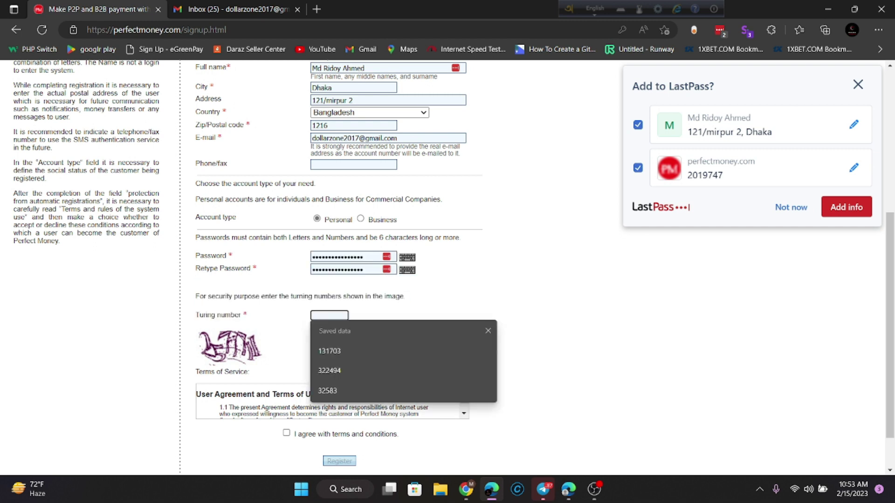
{"action": "type", "text": "257"}
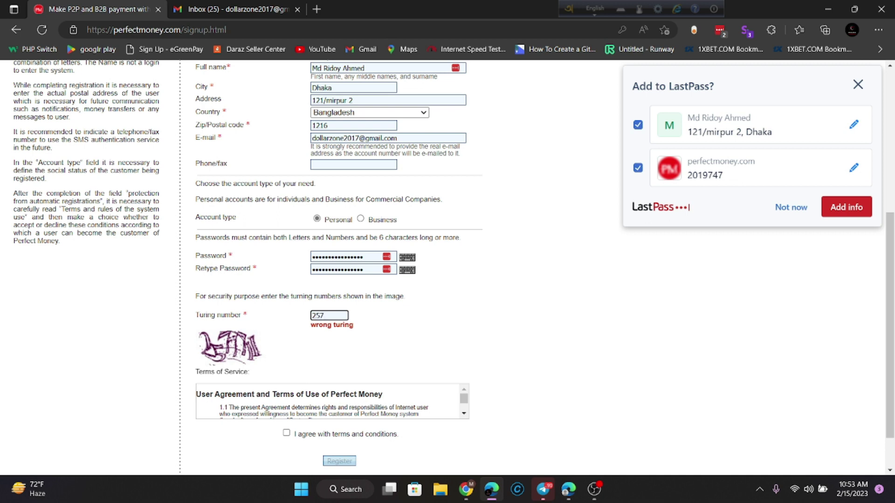
{"action": "type", "text": "771"}
{"action": "type", "text": "1"}
{"action": "left_click", "coordinate": [286, 433]}
{"action": "key", "text": "Return"}
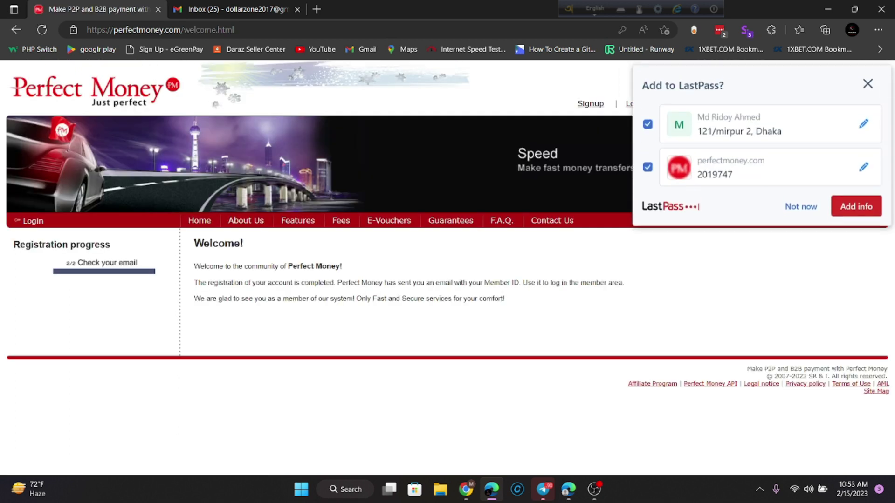
Dismiss the LastPass prompt, go to the Perfect Money login page, and switch to the Gmail tab
{"action": "left_click", "coordinate": [800, 207]}
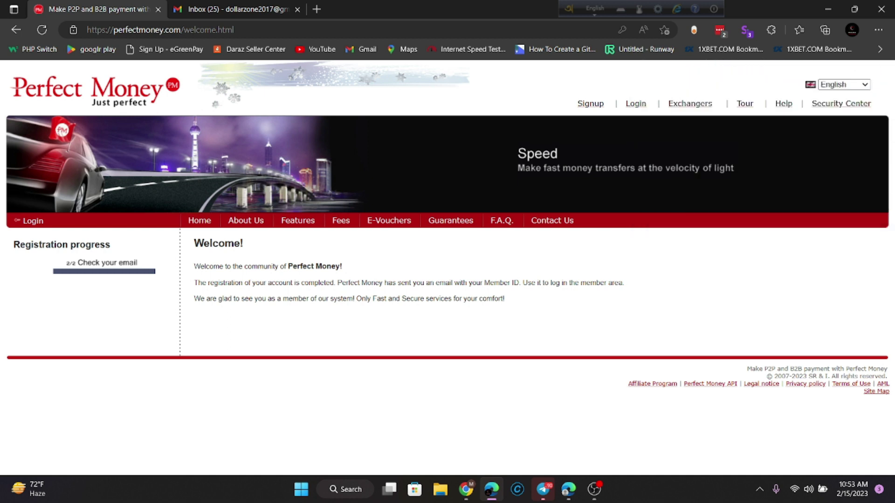
{"action": "left_click", "coordinate": [636, 103]}
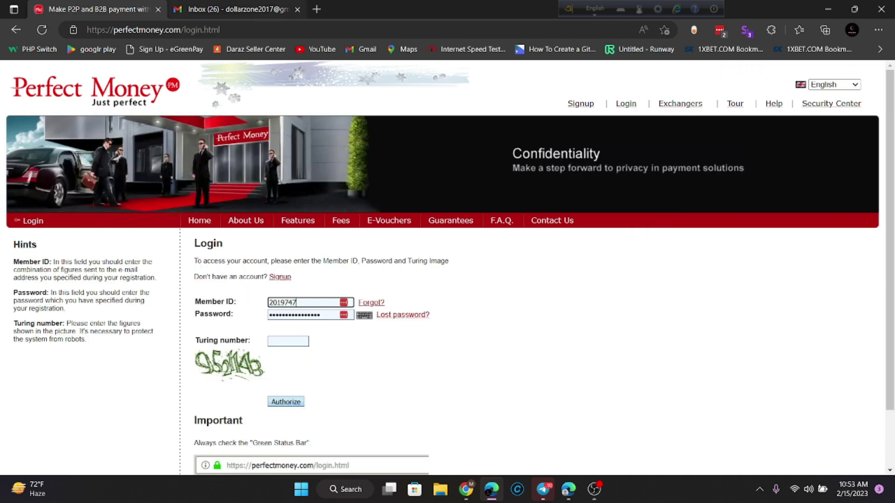
{"action": "key", "text": "ctrl+Tab"}
{"action": "left_click", "coordinate": [381, 169]}
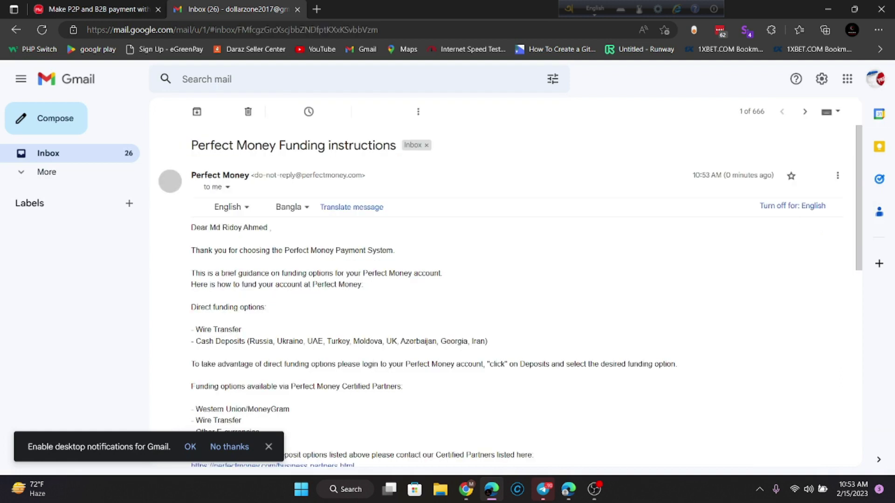
{"action": "scroll", "coordinate": [525, 294], "scroll_direction": "down", "scroll_amount": 1}
{"action": "scroll", "coordinate": [525, 293], "scroll_direction": "down", "scroll_amount": 1}
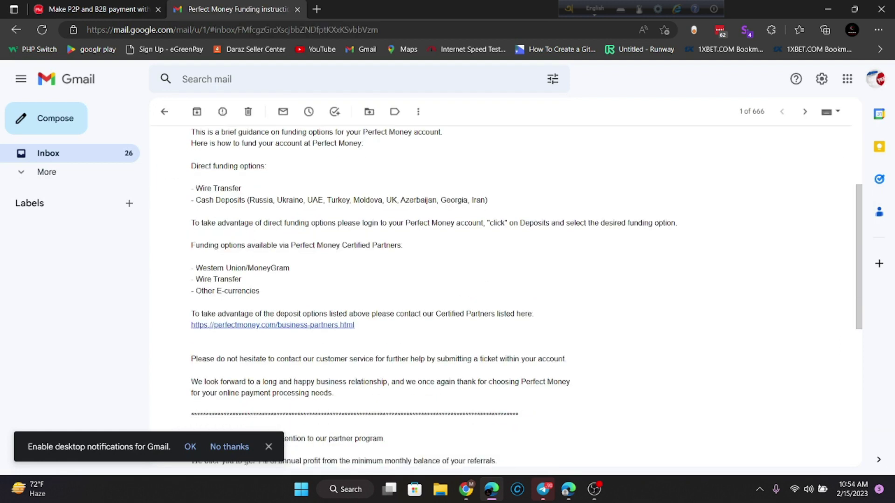
{"action": "scroll", "coordinate": [524, 293], "scroll_direction": "down", "scroll_amount": 1}
{"action": "scroll", "coordinate": [525, 294], "scroll_direction": "down", "scroll_amount": 2}
{"action": "scroll", "coordinate": [525, 294], "scroll_direction": "down", "scroll_amount": 2}
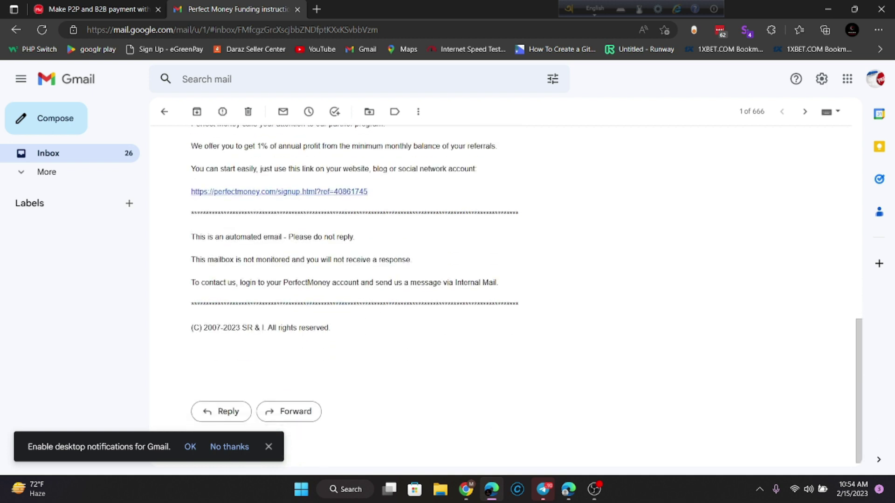
{"action": "scroll", "coordinate": [524, 294], "scroll_direction": "up", "scroll_amount": 1}
{"action": "scroll", "coordinate": [525, 294], "scroll_direction": "up", "scroll_amount": 1}
{"action": "scroll", "coordinate": [525, 294], "scroll_direction": "up", "scroll_amount": 2}
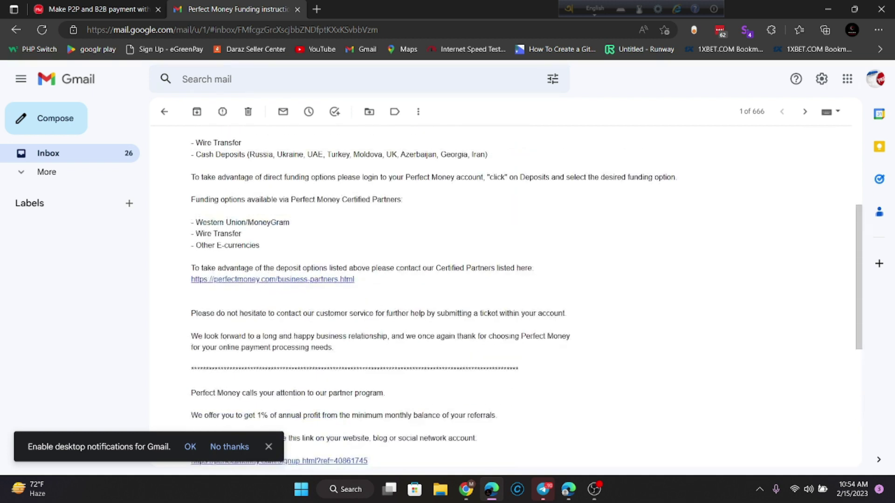
{"action": "scroll", "coordinate": [525, 293], "scroll_direction": "up", "scroll_amount": 1}
{"action": "left_click", "coordinate": [137, 153]}
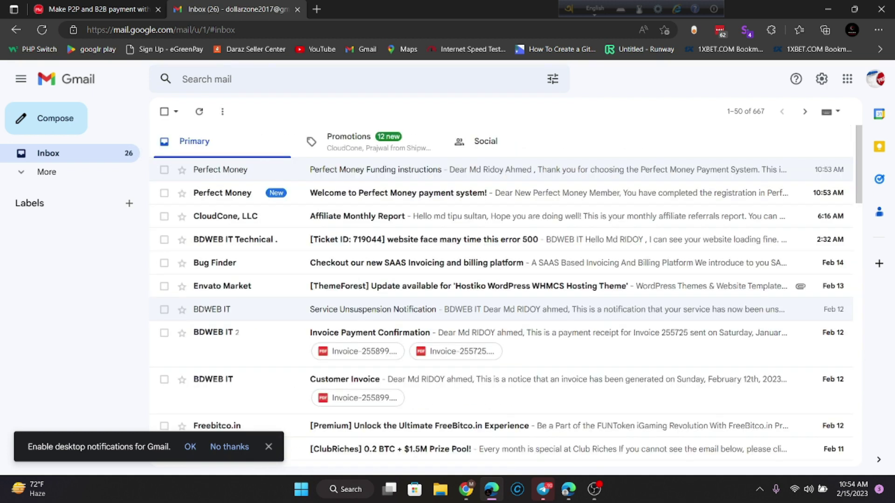
{"action": "left_click", "coordinate": [245, 170]}
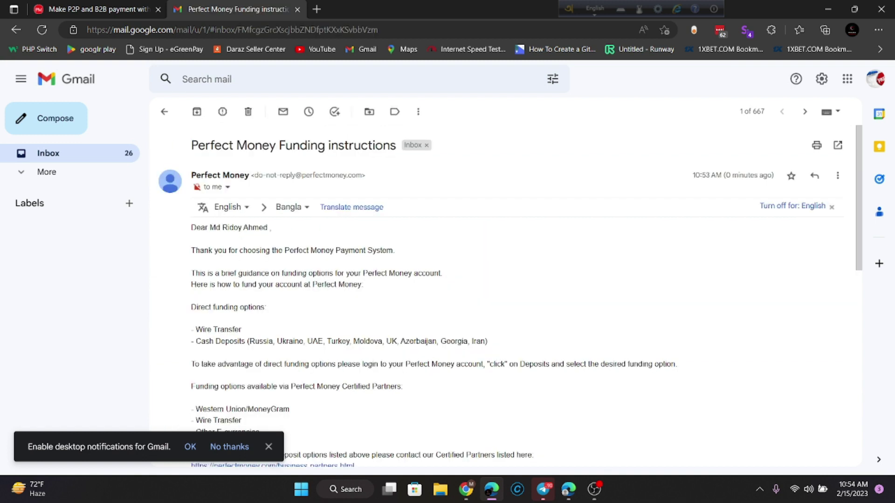
{"action": "scroll", "coordinate": [504, 294], "scroll_direction": "down", "scroll_amount": 1}
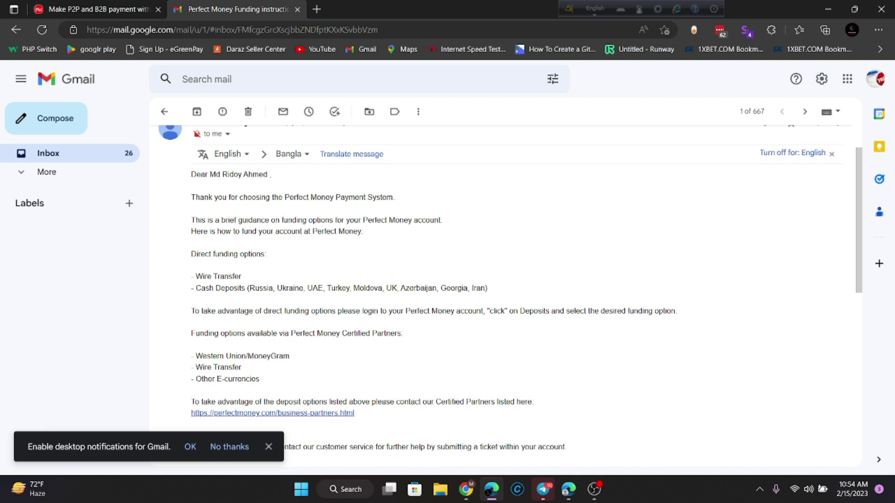
{"action": "scroll", "coordinate": [511, 295], "scroll_direction": "down", "scroll_amount": 1}
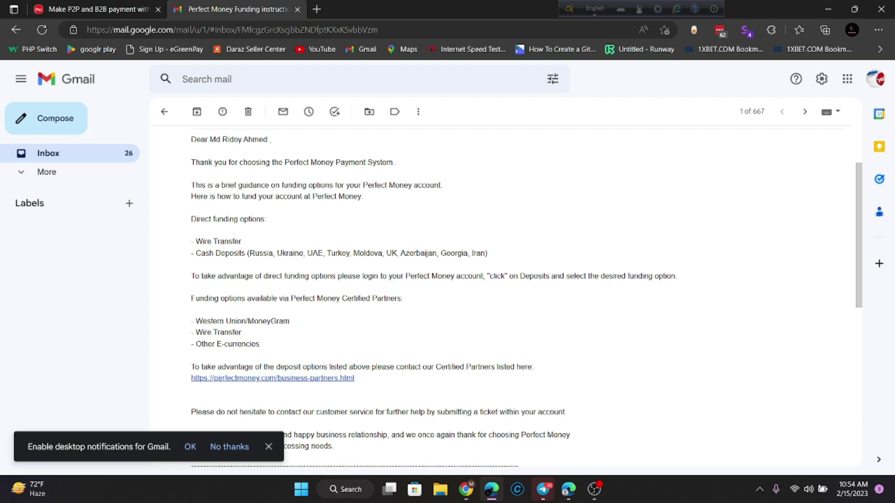
{"action": "scroll", "coordinate": [525, 297], "scroll_direction": "down", "scroll_amount": 2}
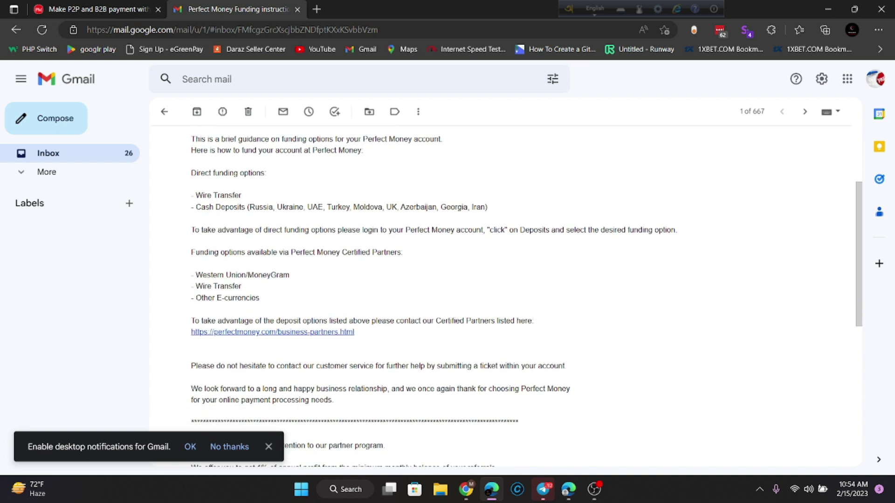
{"action": "left_click", "coordinate": [133, 153]}
{"action": "mouse_move", "coordinate": [489, 194]}
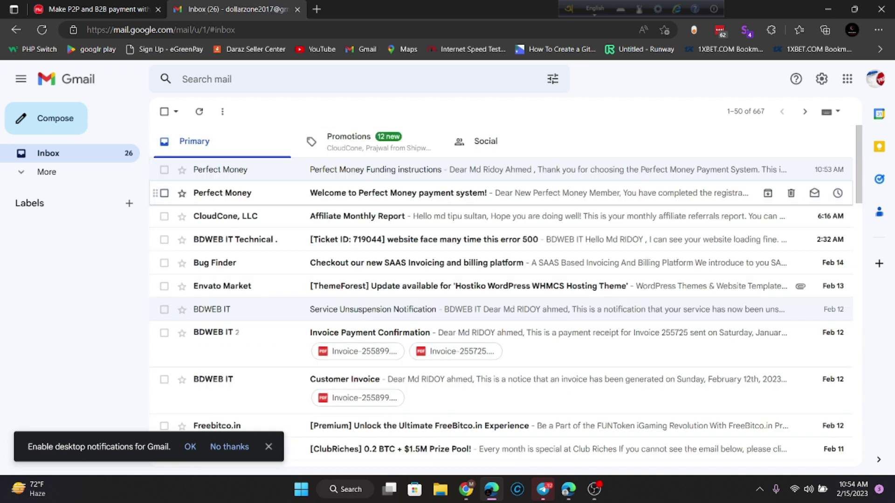
{"action": "left_click", "coordinate": [398, 193]}
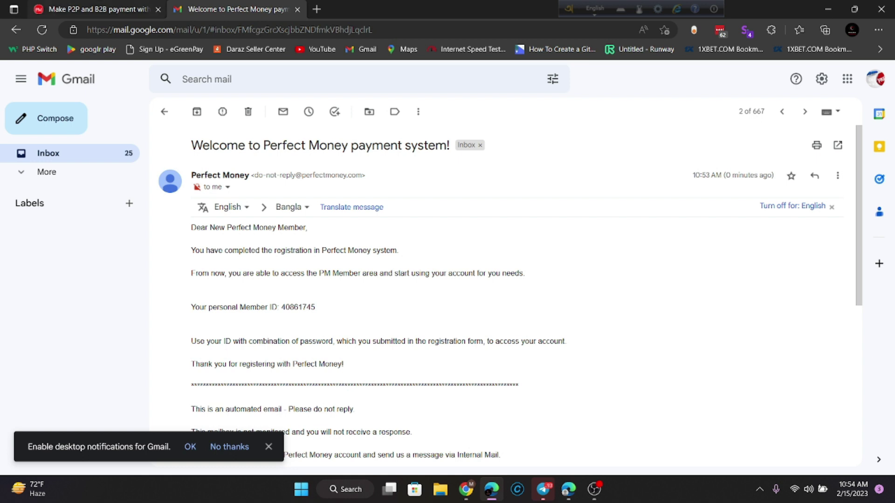
{"action": "key", "text": "ctrl+shift+Tab"}
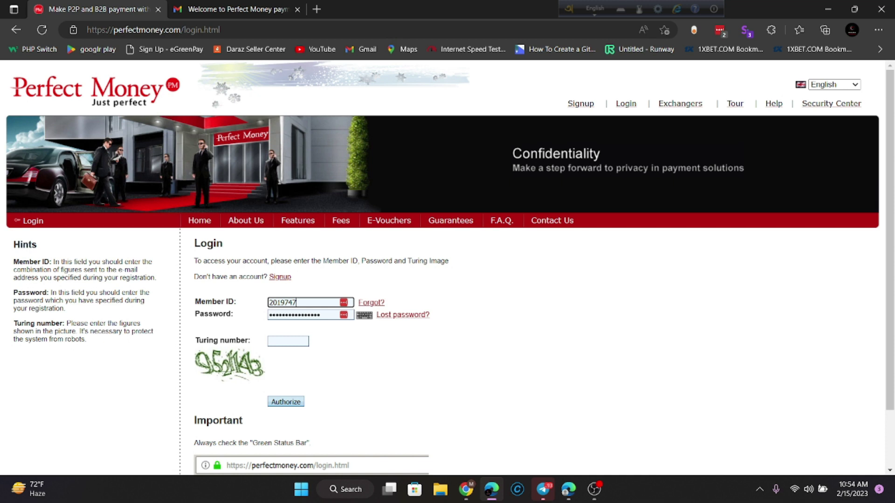
{"action": "key", "text": "Tab"}
{"action": "key", "text": "End"}
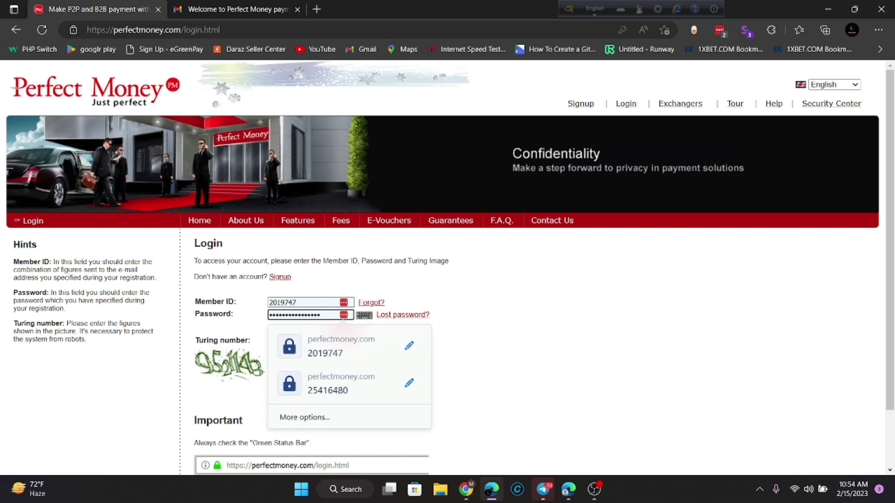
{"action": "key", "text": "ctrl+Tab"}
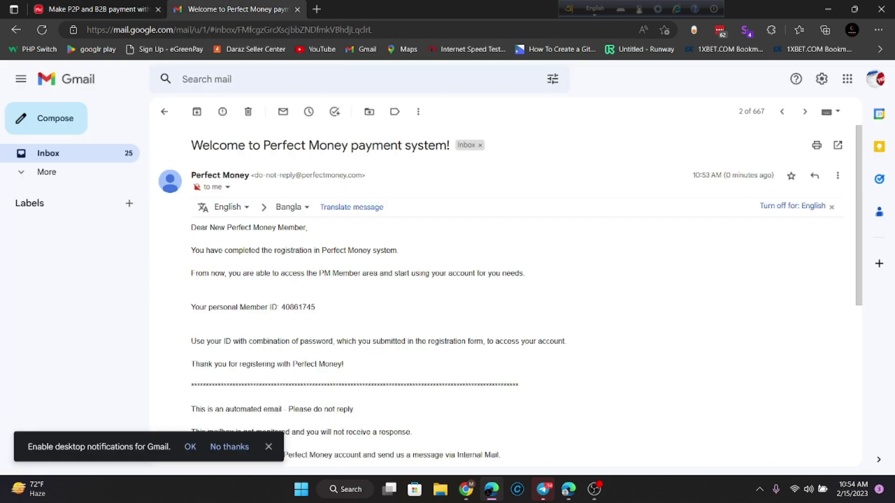
{"action": "double_click", "coordinate": [298, 307]}
{"action": "key", "text": "ctrl+c"}
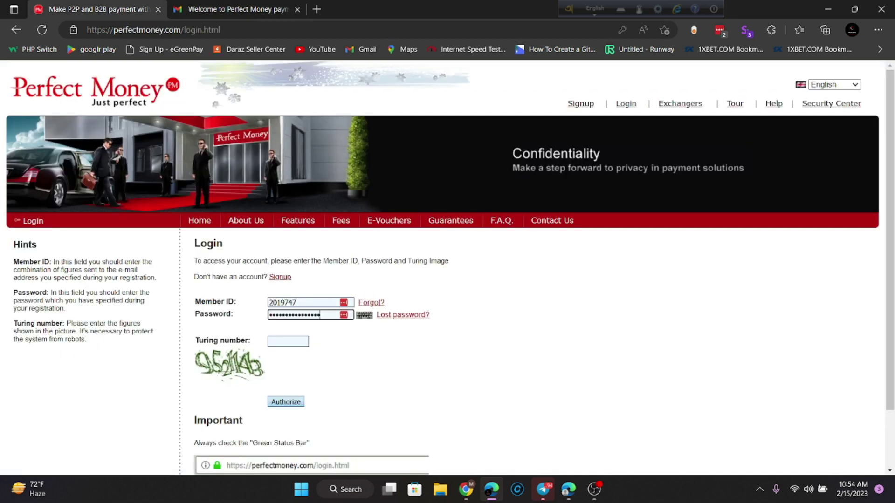
{"action": "key", "text": "Tab"}
{"action": "key", "text": "shift+Tab"}
{"action": "key", "text": "ctrl+v"}
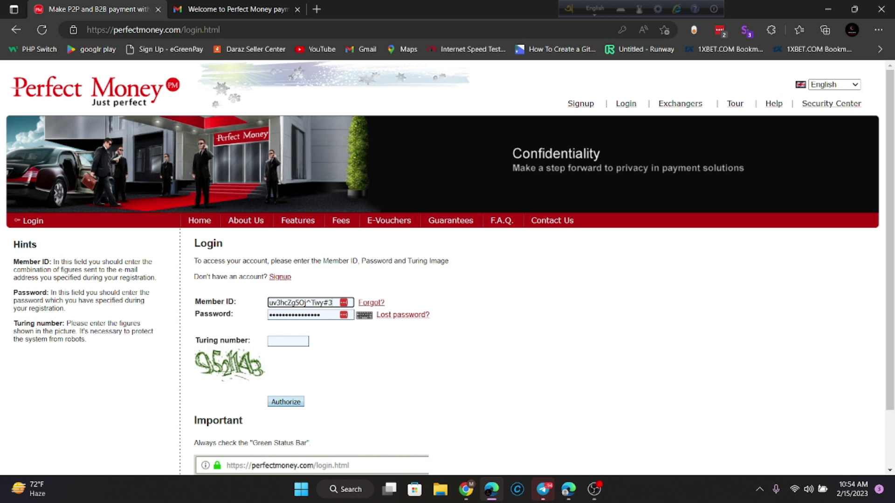
{"action": "key", "text": "Tab"}
{"action": "key", "text": "ctrl+Tab"}
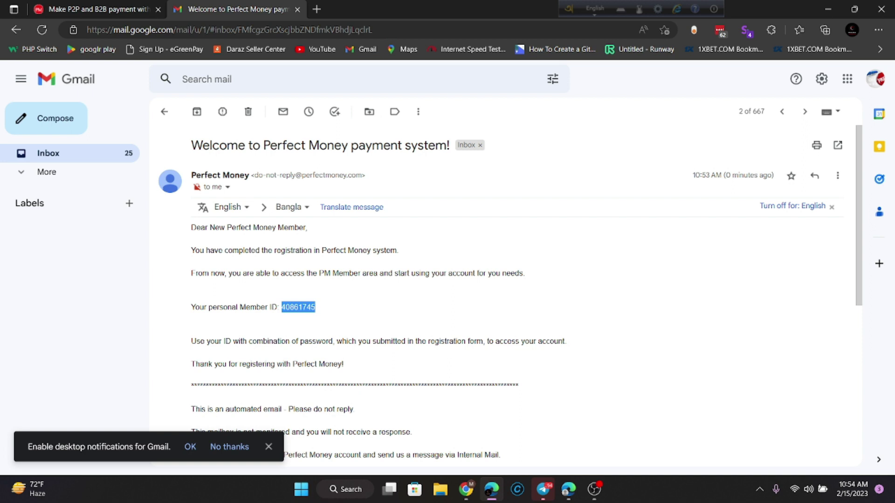
{"action": "key", "text": "ctrl+Tab"}
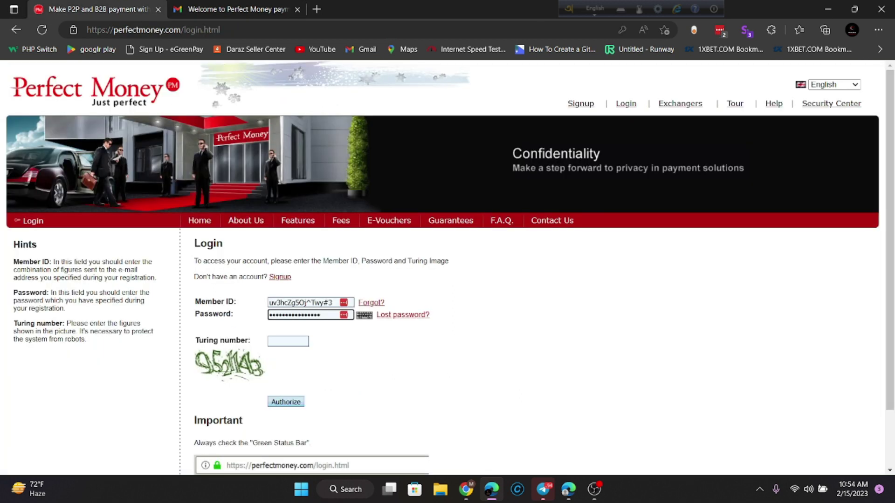
{"action": "key", "text": "shift+Tab"}
{"action": "key", "text": "ctrl+v"}
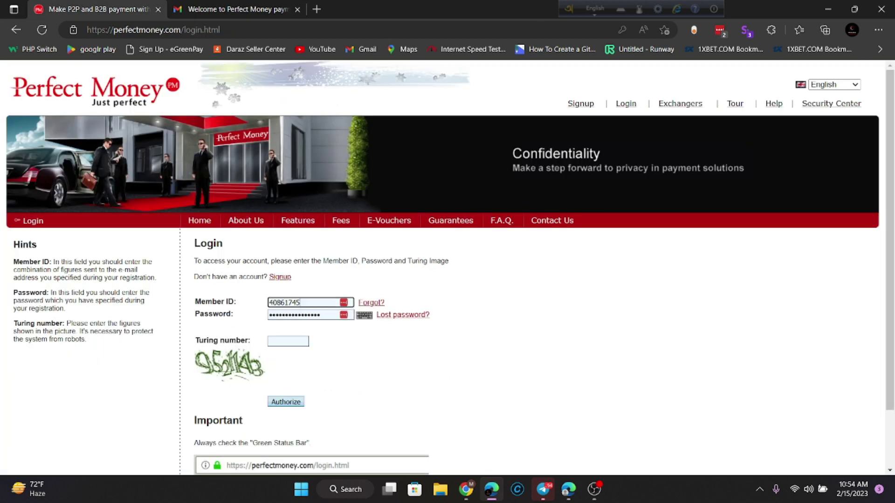
{"action": "key", "text": "Tab"}
{"action": "key", "text": "Tab"}
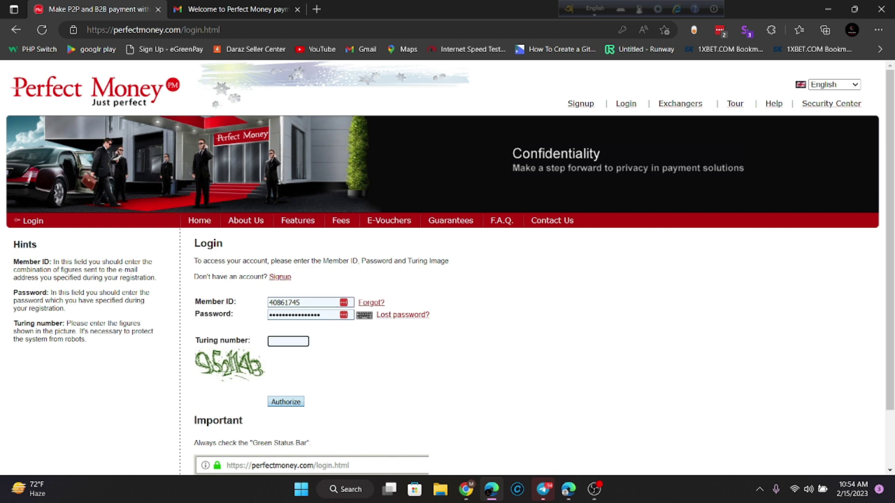
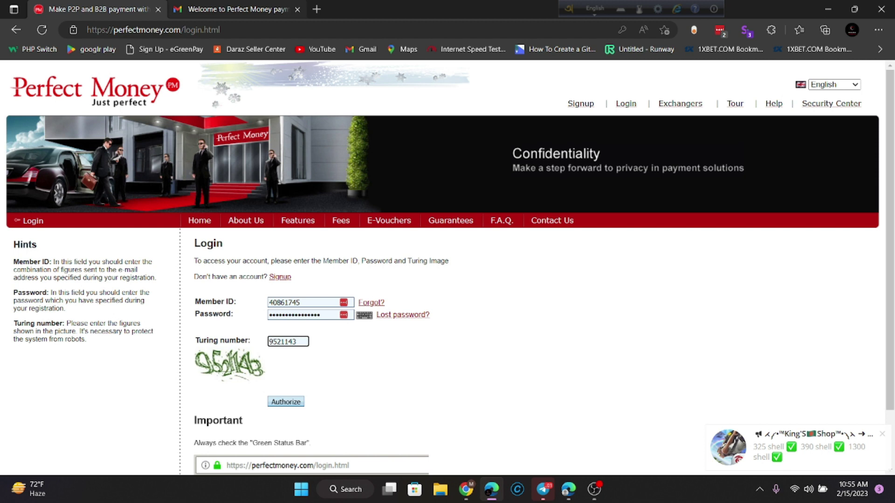
{"action": "key", "text": "ctrl+Tab"}
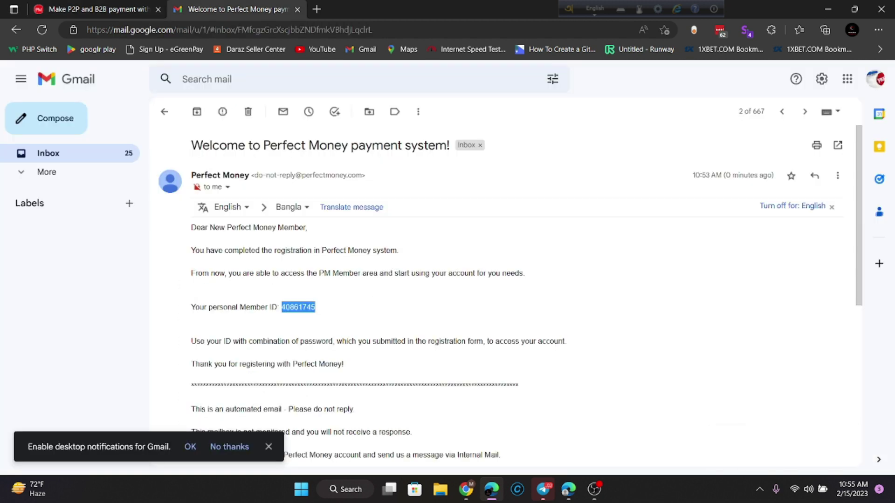
{"action": "key", "text": "ctrl+Tab"}
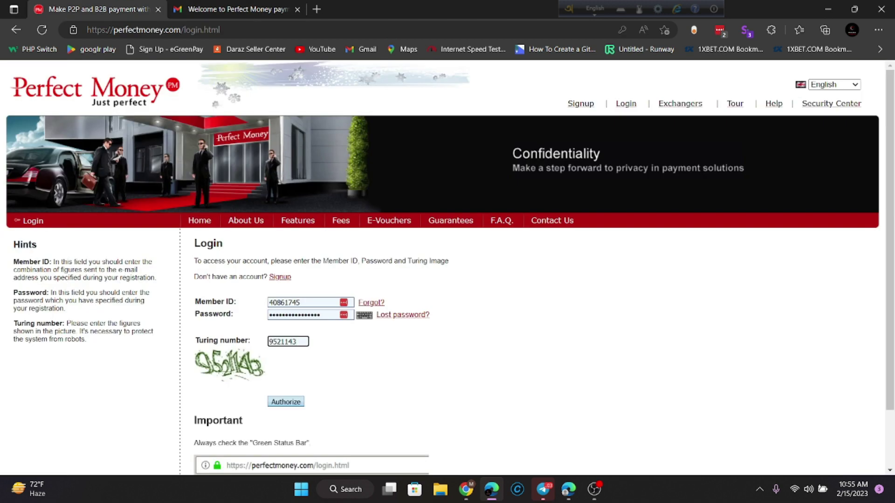
{"action": "key", "text": "Return"}
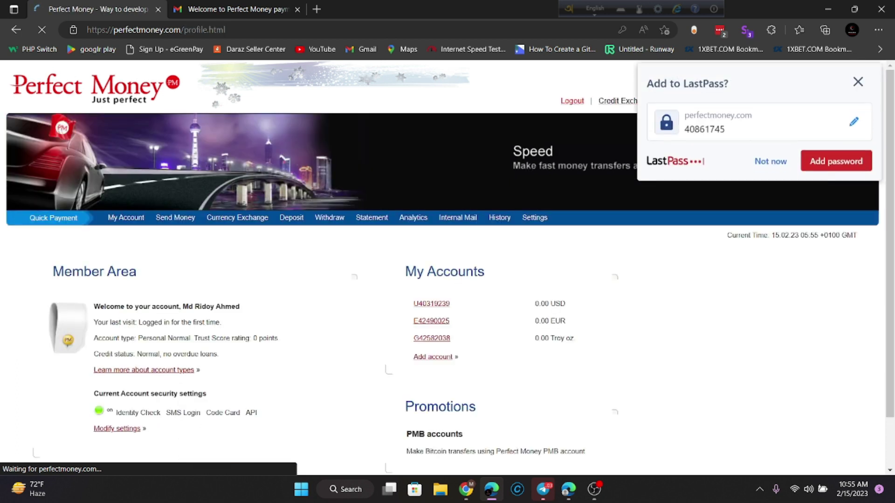
Save the login to LastPass and highlight the zero EUR, gold and USD balances in My Accounts
{"action": "left_click", "coordinate": [836, 163]}
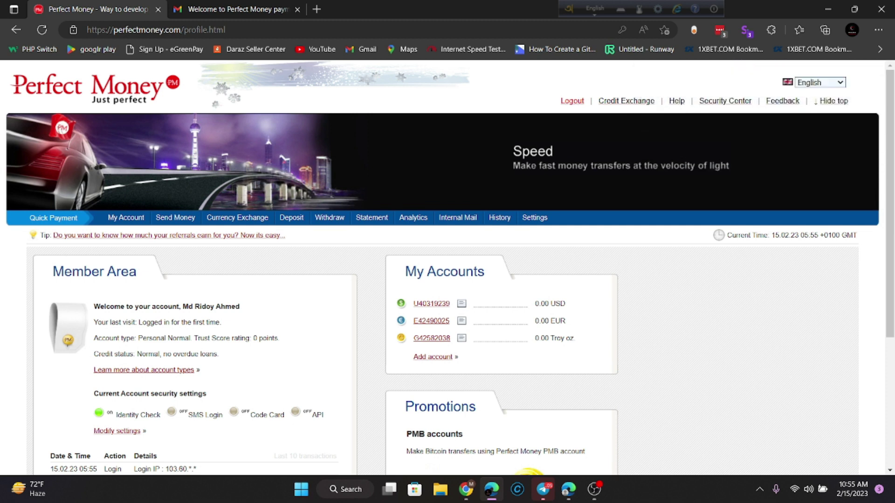
{"action": "mouse_move", "coordinate": [537, 304]}
{"action": "left_mouse_down"}
{"action": "mouse_move", "coordinate": [566, 304]}
{"action": "mouse_move", "coordinate": [575, 338]}
{"action": "left_mouse_up"}
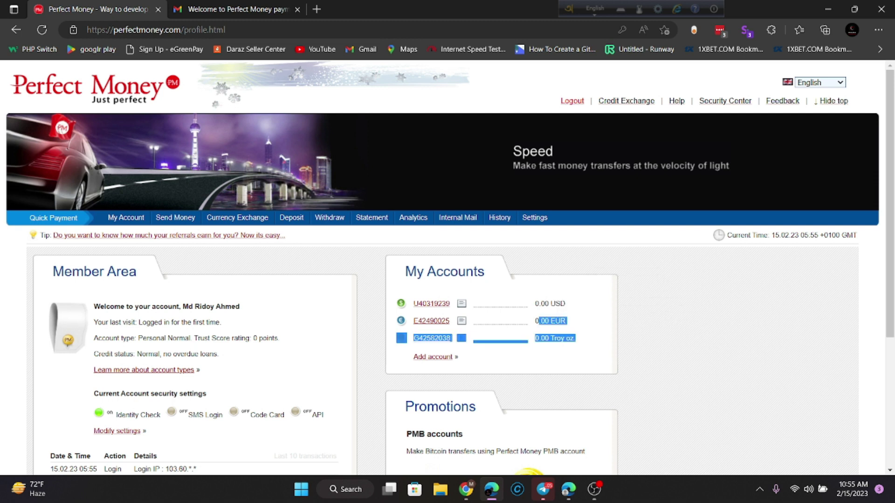
{"action": "left_click", "coordinate": [574, 338]}
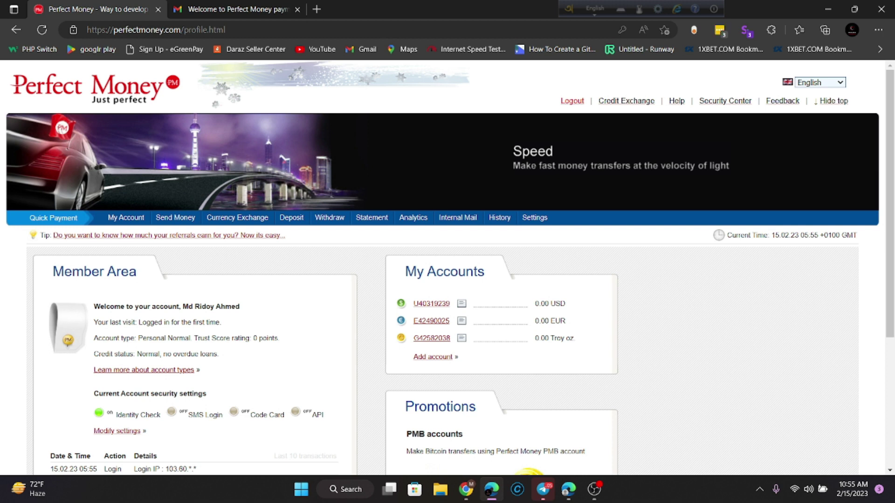
{"action": "scroll", "coordinate": [448, 280], "scroll_direction": "down", "scroll_amount": 1}
{"action": "scroll", "coordinate": [448, 280], "scroll_direction": "up", "scroll_amount": 1}
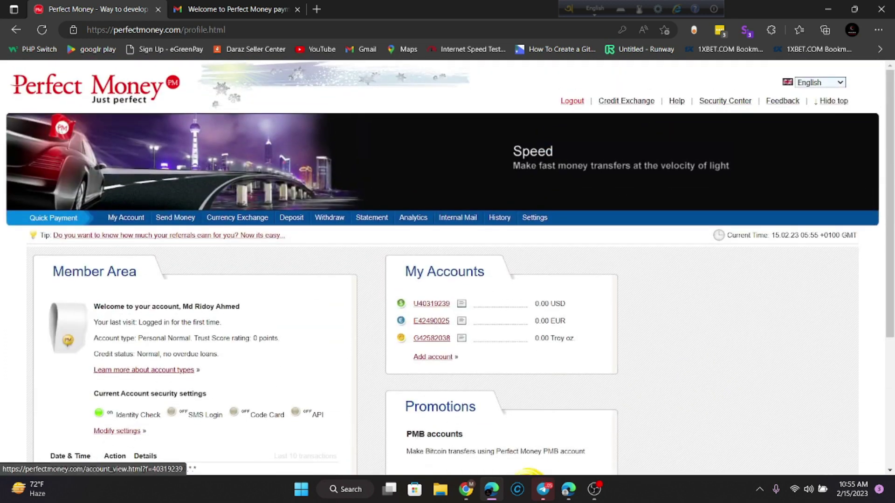
{"action": "left_click_drag", "start_coordinate": [474, 307], "coordinate": [566, 305]}
{"action": "left_click", "coordinate": [567, 305]}
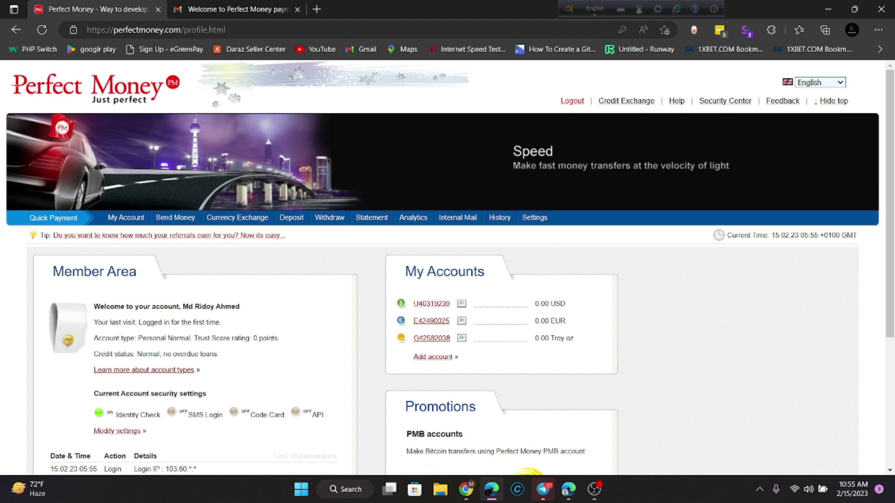
Point out the USD account number and its 0.00 USD balance by highlighting them
{"action": "left_click_drag", "start_coordinate": [413, 304], "coordinate": [450, 304]}
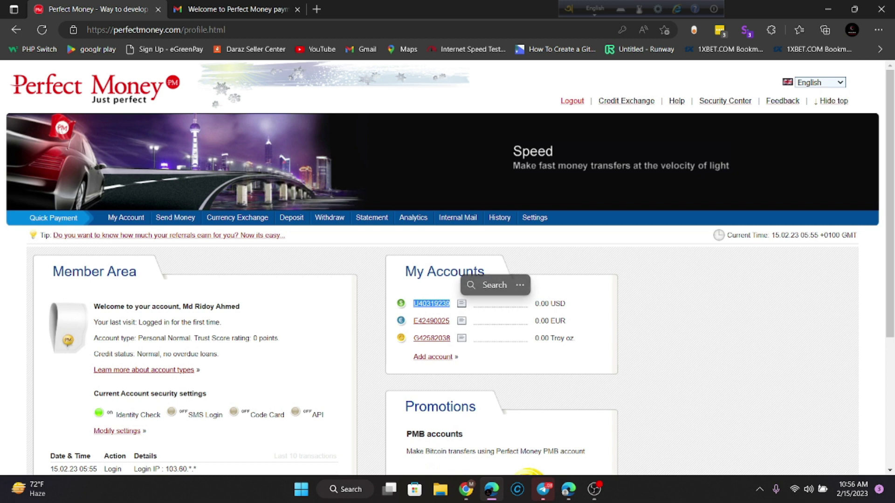
{"action": "key", "text": "Escape"}
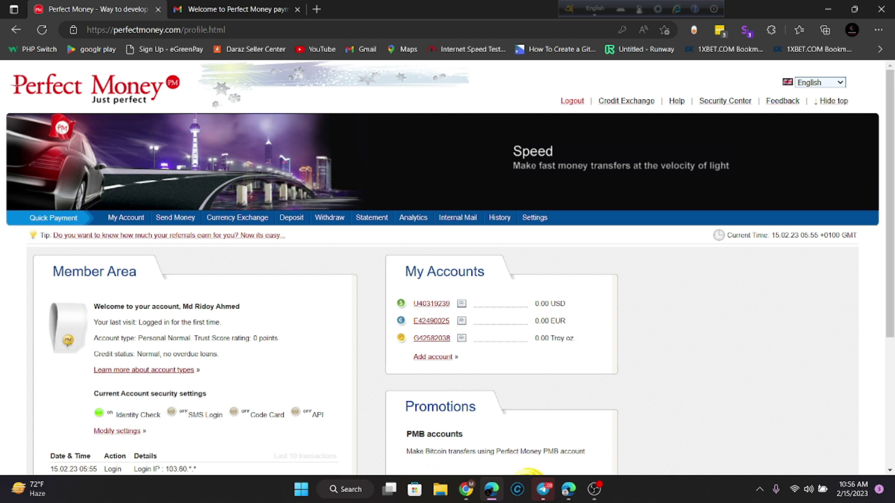
{"action": "left_click_drag", "start_coordinate": [536, 304], "coordinate": [565, 303]}
{"action": "key", "text": "Escape"}
{"action": "left_click_drag", "start_coordinate": [535, 304], "coordinate": [566, 304]}
{"action": "left_click", "coordinate": [534, 218]}
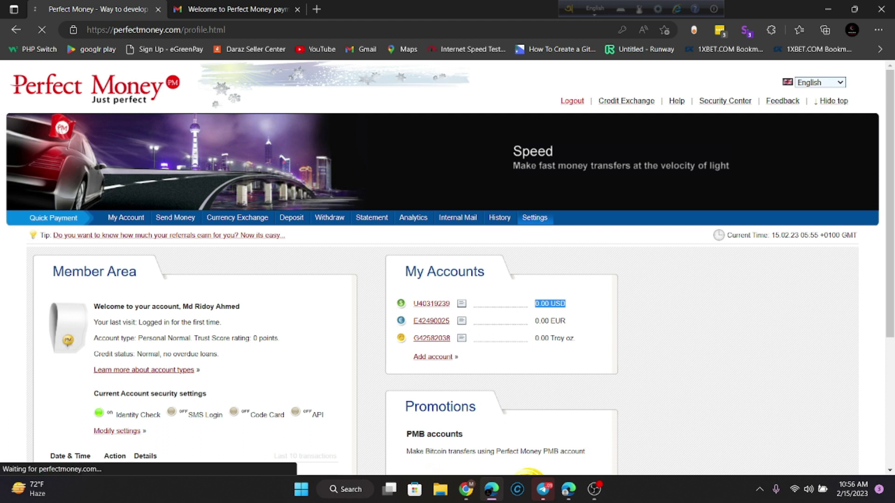
{"action": "scroll", "coordinate": [448, 265], "scroll_direction": "down", "scroll_amount": 4}
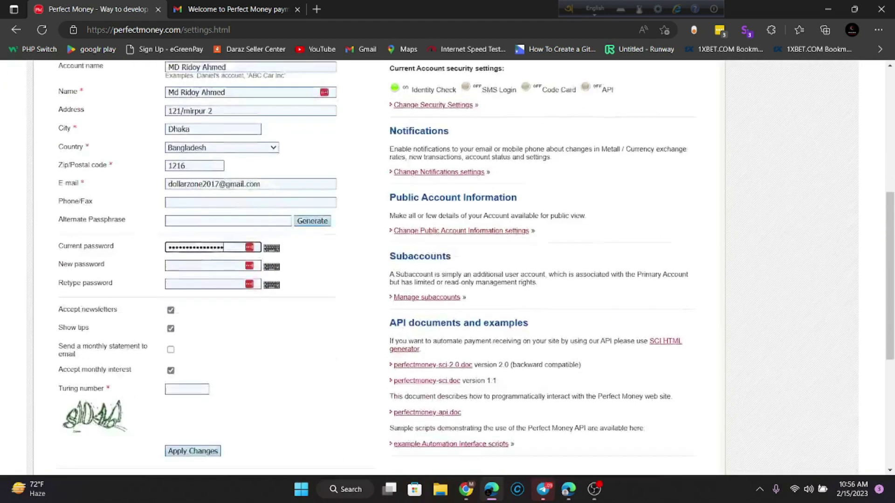
{"action": "scroll", "coordinate": [447, 267], "scroll_direction": "down", "scroll_amount": 2}
{"action": "scroll", "coordinate": [447, 266], "scroll_direction": "down", "scroll_amount": 2}
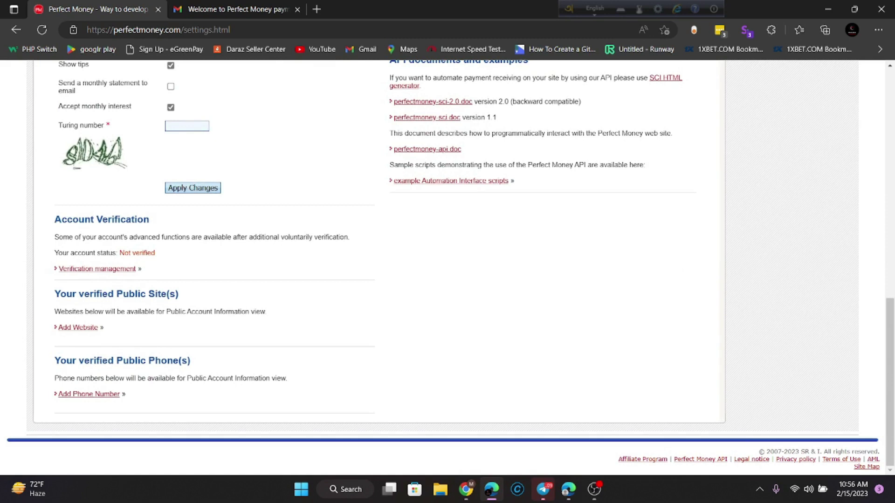
{"action": "scroll", "coordinate": [448, 266], "scroll_direction": "up", "scroll_amount": 1}
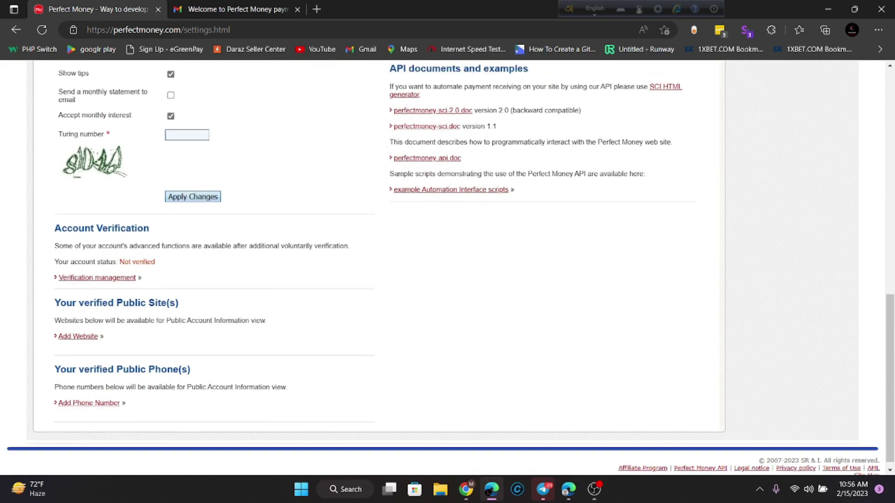
{"action": "scroll", "coordinate": [448, 266], "scroll_direction": "up", "scroll_amount": 1}
{"action": "scroll", "coordinate": [447, 266], "scroll_direction": "up", "scroll_amount": 4}
{"action": "scroll", "coordinate": [448, 265], "scroll_direction": "up", "scroll_amount": 4}
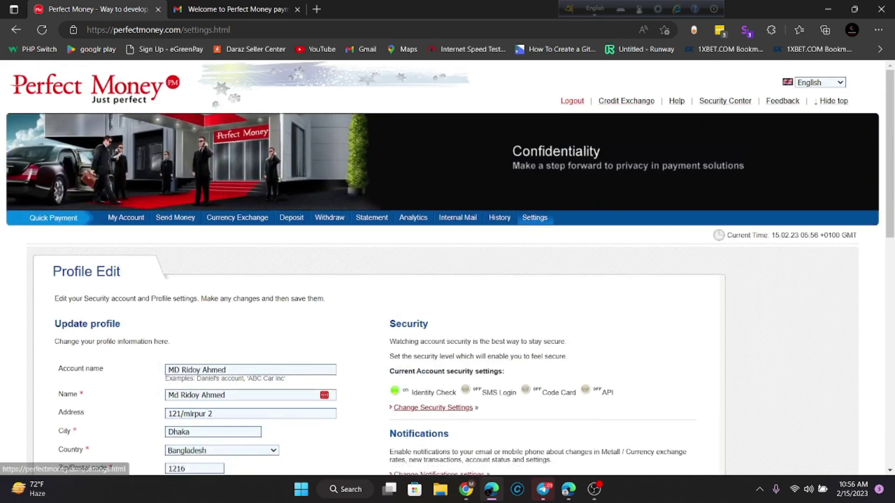
{"action": "left_click", "coordinate": [535, 218]}
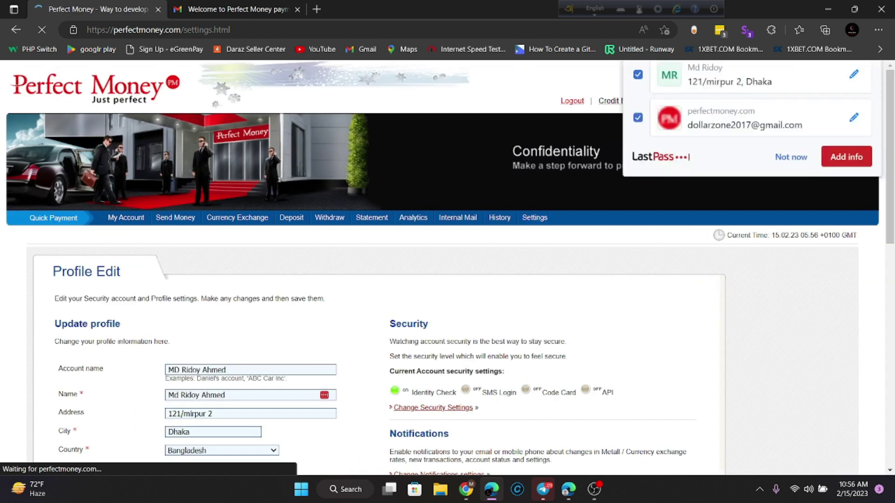
{"action": "left_click", "coordinate": [791, 207]}
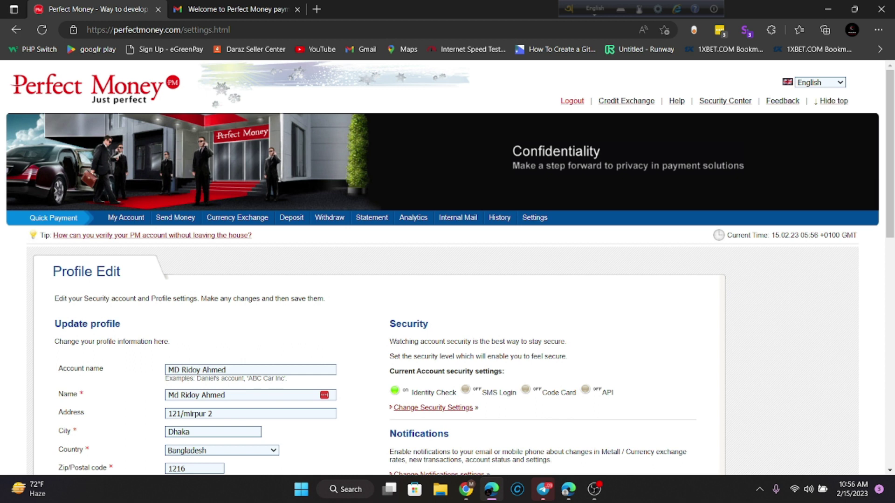
{"action": "left_click", "coordinate": [536, 218]}
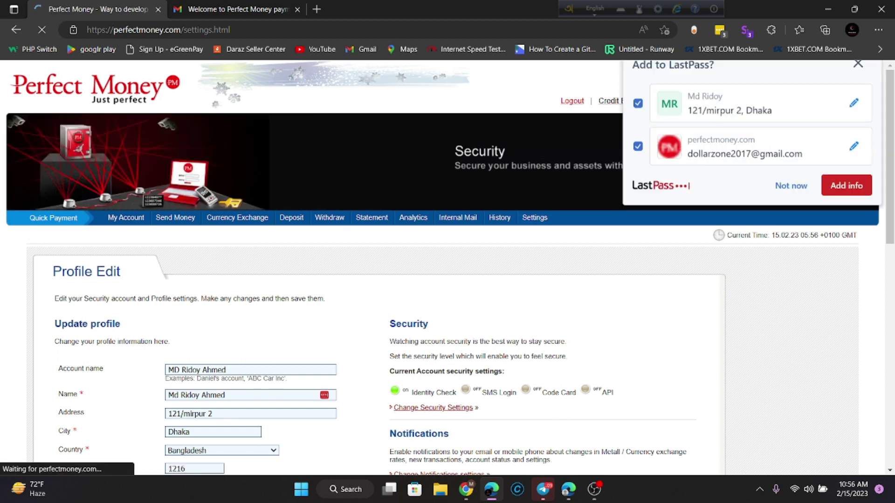
{"action": "left_click", "coordinate": [126, 218]}
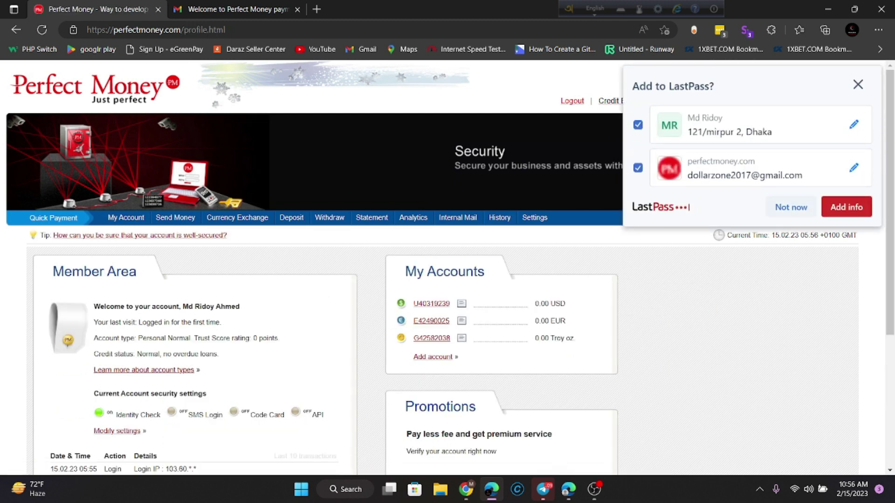
Decline the LastPass prompt and go to the account Settings page
{"action": "left_click", "coordinate": [791, 207]}
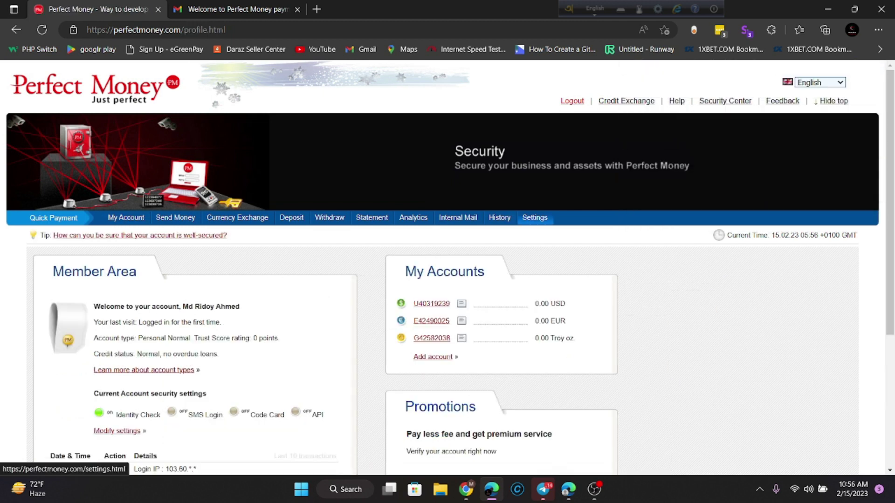
{"action": "left_click", "coordinate": [535, 217]}
{"action": "scroll", "coordinate": [535, 218], "scroll_direction": "down", "scroll_amount": 2}
{"action": "scroll", "coordinate": [448, 265], "scroll_direction": "down", "scroll_amount": 5}
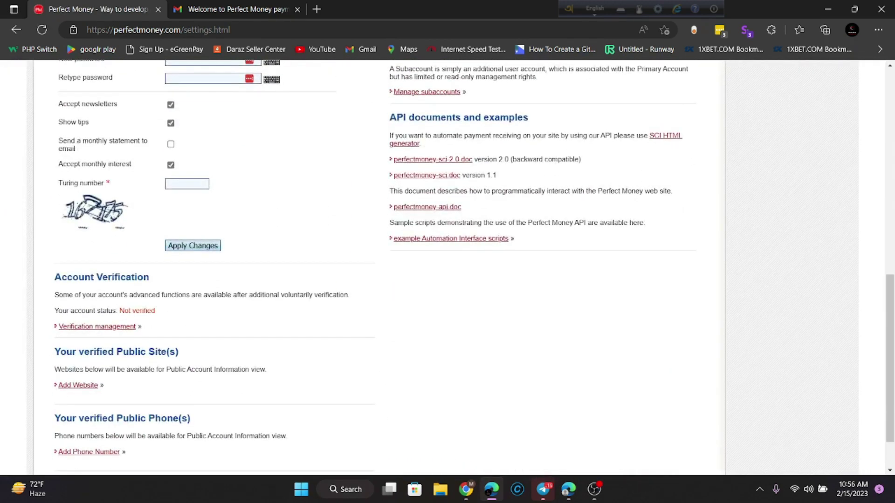
{"action": "left_click", "coordinate": [97, 327]}
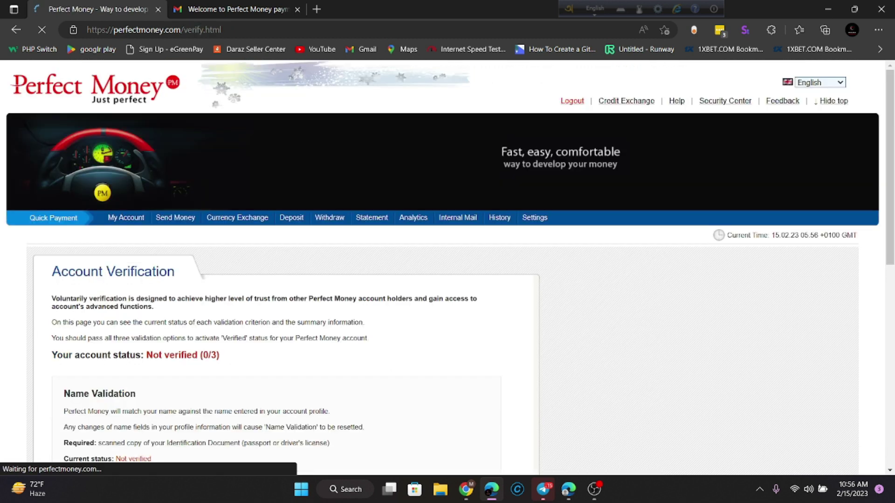
{"action": "scroll", "coordinate": [448, 266], "scroll_direction": "down", "scroll_amount": 2}
{"action": "scroll", "coordinate": [447, 266], "scroll_direction": "down", "scroll_amount": 2}
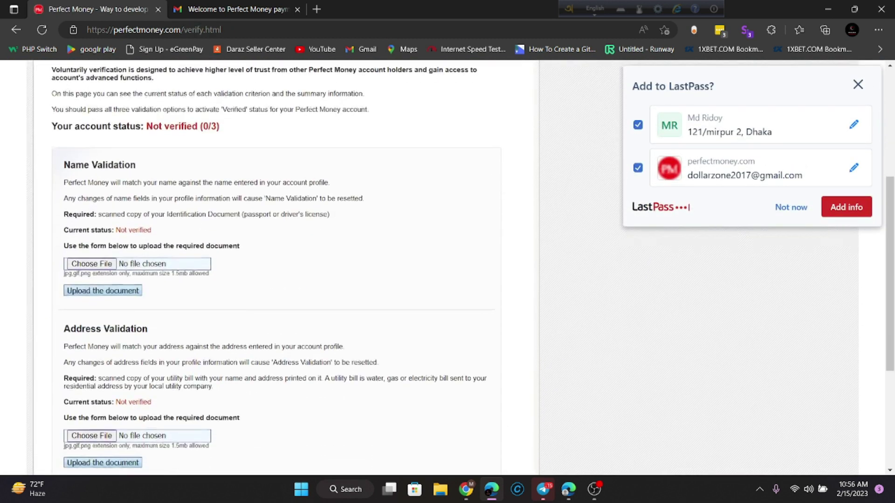
{"action": "scroll", "coordinate": [448, 266], "scroll_direction": "down", "scroll_amount": 3}
{"action": "scroll", "coordinate": [280, 266], "scroll_direction": "up", "scroll_amount": 2}
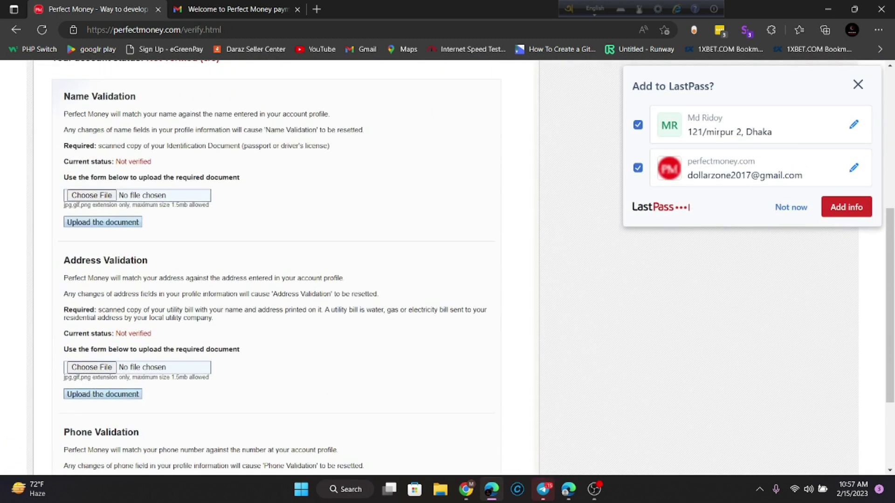
{"action": "left_click", "coordinate": [791, 208]}
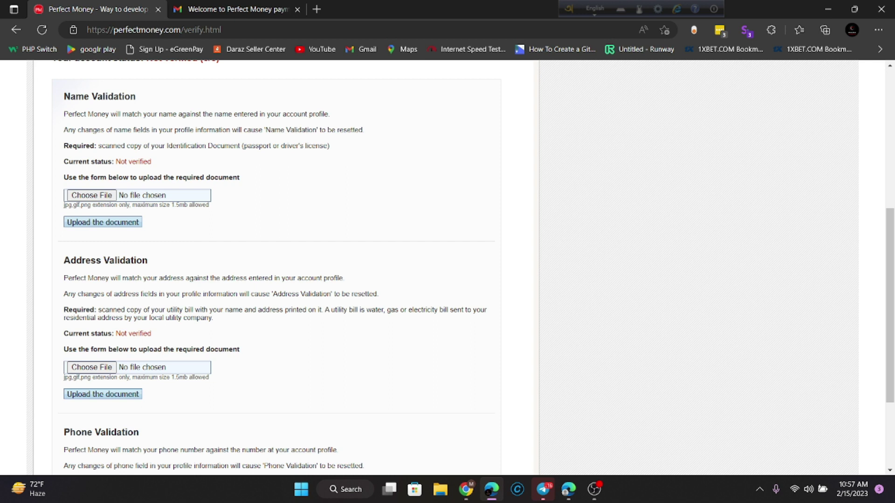
{"action": "scroll", "coordinate": [447, 265], "scroll_direction": "down", "scroll_amount": 2}
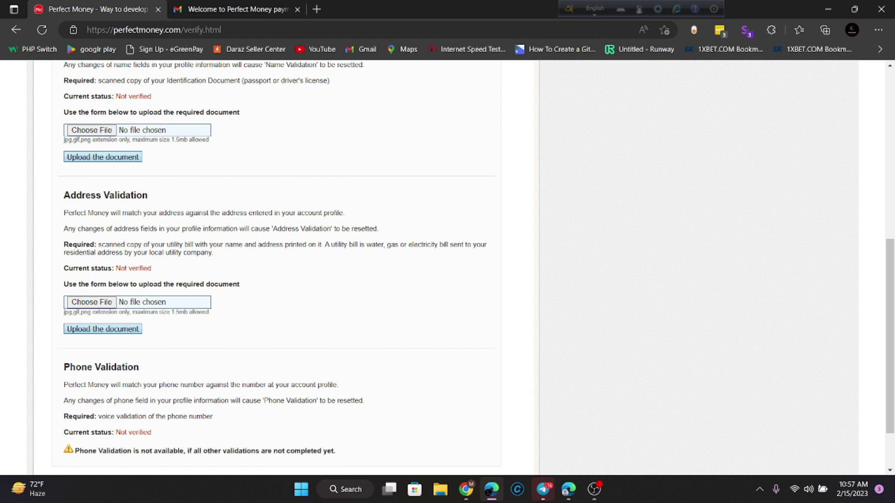
Browse Downloads for a name-validation document image, then navigate back to the settings page without uploading
{"action": "left_click", "coordinate": [91, 302]}
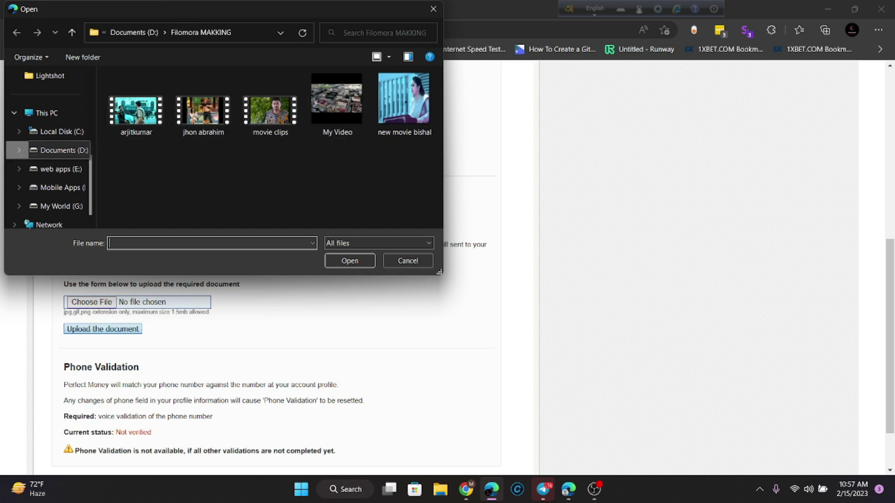
{"action": "scroll", "coordinate": [49, 151], "scroll_direction": "up", "scroll_amount": 3}
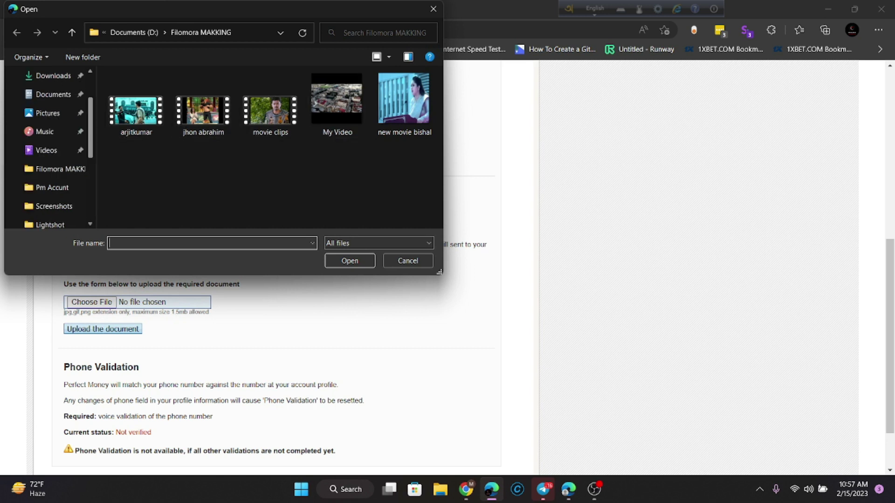
{"action": "left_click", "coordinate": [53, 76]}
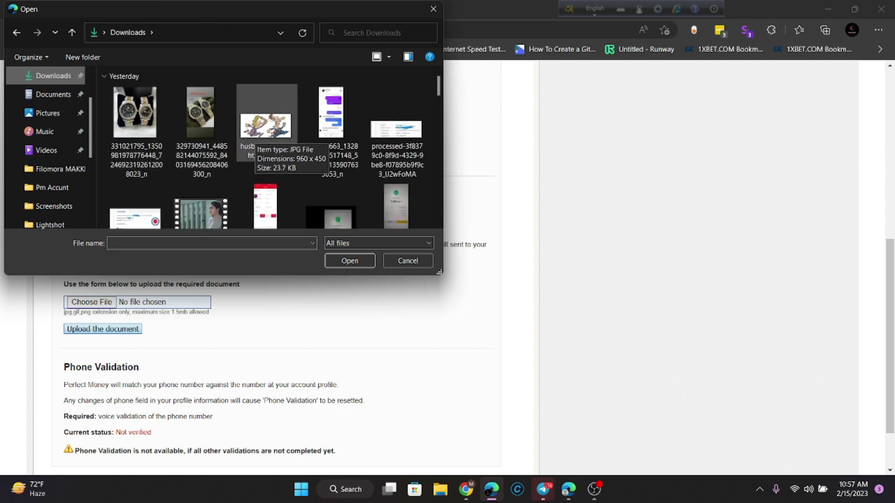
{"action": "left_click_drag", "start_coordinate": [299, 9], "coordinate": [631, 108]}
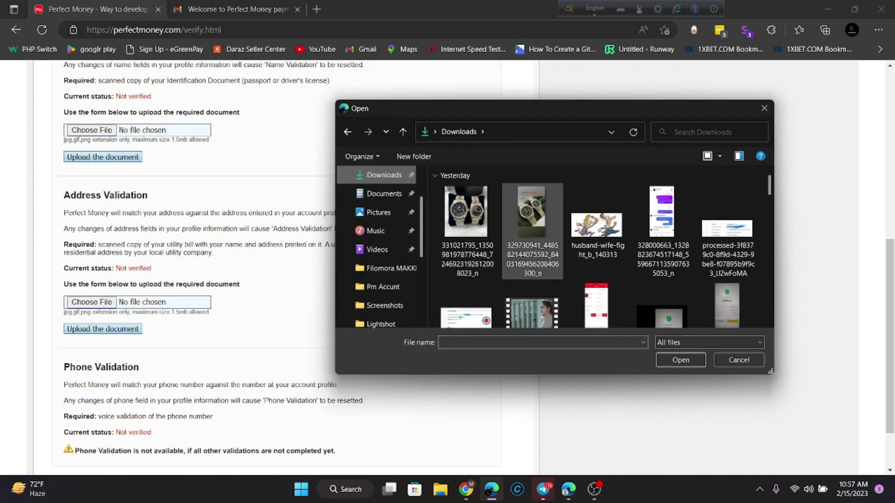
{"action": "double_click", "coordinate": [597, 225]}
{"action": "key", "text": "alt+Left"}
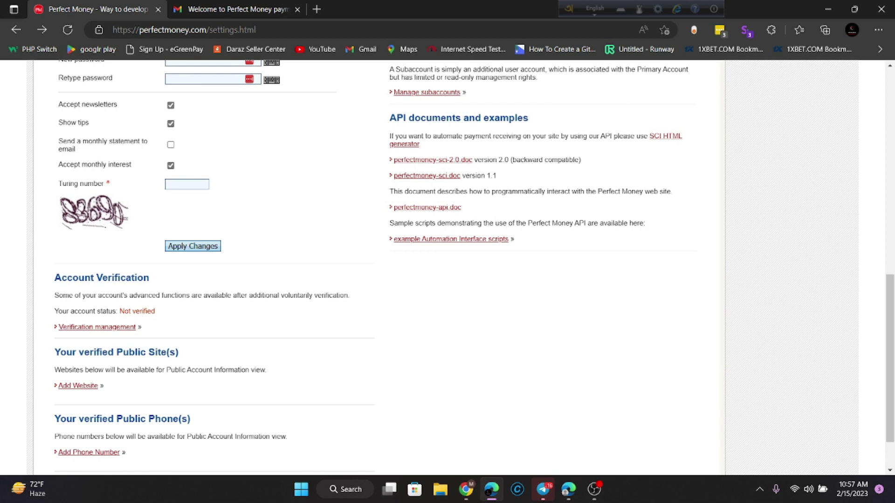
Open Verification management, decline LastPass, and highlight the address and phone validation statuses, all Not verified
{"action": "left_click", "coordinate": [97, 327]}
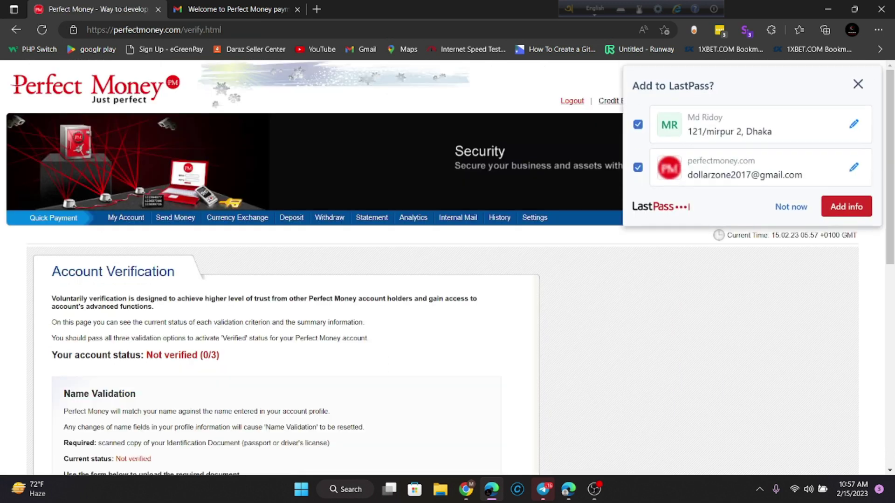
{"action": "scroll", "coordinate": [448, 266], "scroll_direction": "down", "scroll_amount": 3}
{"action": "scroll", "coordinate": [448, 267], "scroll_direction": "down", "scroll_amount": 2}
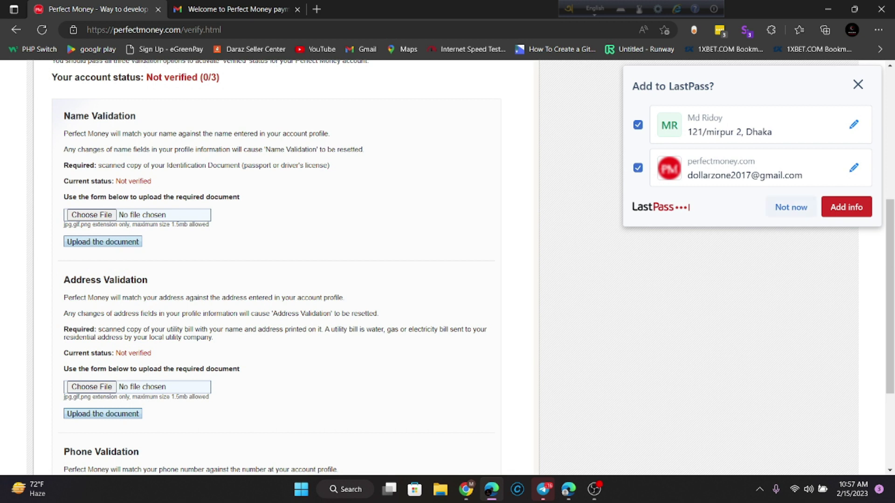
{"action": "left_click", "coordinate": [791, 207]}
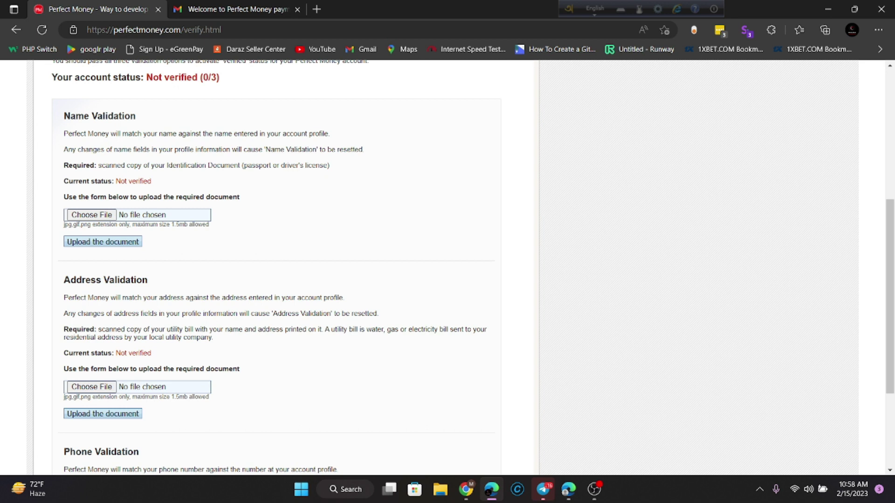
{"action": "scroll", "coordinate": [448, 267], "scroll_direction": "down", "scroll_amount": 1}
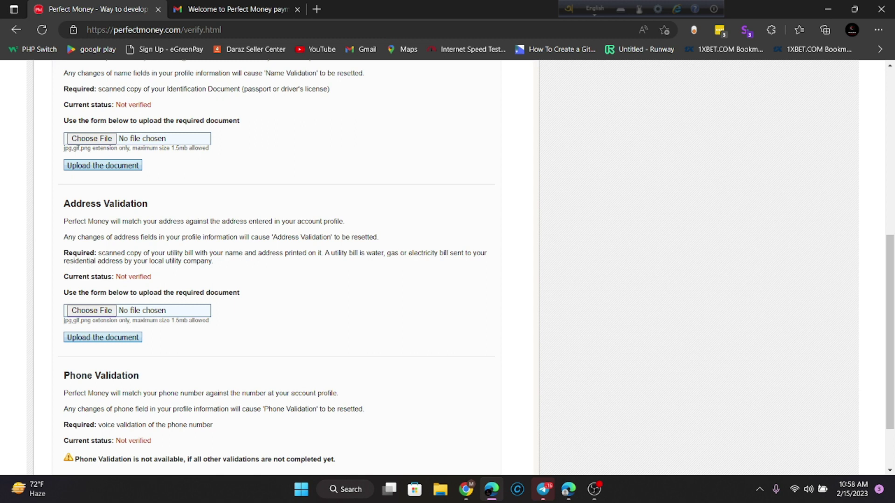
{"action": "scroll", "coordinate": [448, 267], "scroll_direction": "down", "scroll_amount": 2}
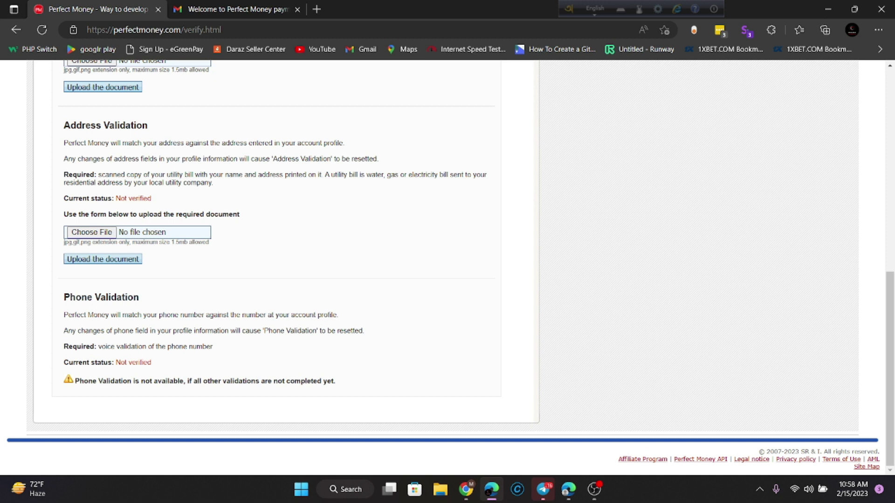
{"action": "left_click_drag", "start_coordinate": [63, 198], "coordinate": [240, 214]}
{"action": "left_click", "coordinate": [240, 215]}
{"action": "left_click_drag", "start_coordinate": [116, 362], "coordinate": [151, 362]}
{"action": "left_click", "coordinate": [152, 362]}
{"action": "scroll", "coordinate": [448, 266], "scroll_direction": "up", "scroll_amount": 5}
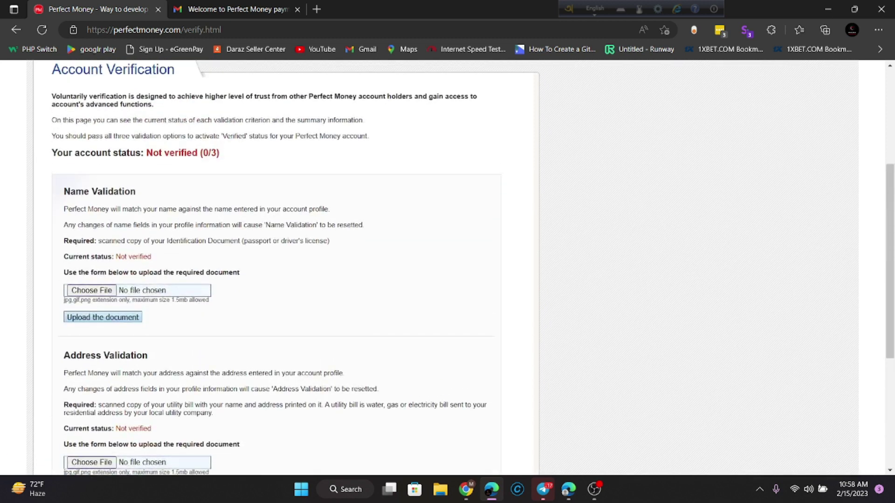
{"action": "scroll", "coordinate": [447, 266], "scroll_direction": "up", "scroll_amount": 1}
{"action": "scroll", "coordinate": [448, 266], "scroll_direction": "up", "scroll_amount": 1}
{"action": "scroll", "coordinate": [448, 266], "scroll_direction": "up", "scroll_amount": 3}
{"action": "scroll", "coordinate": [448, 280], "scroll_direction": "down", "scroll_amount": 1}
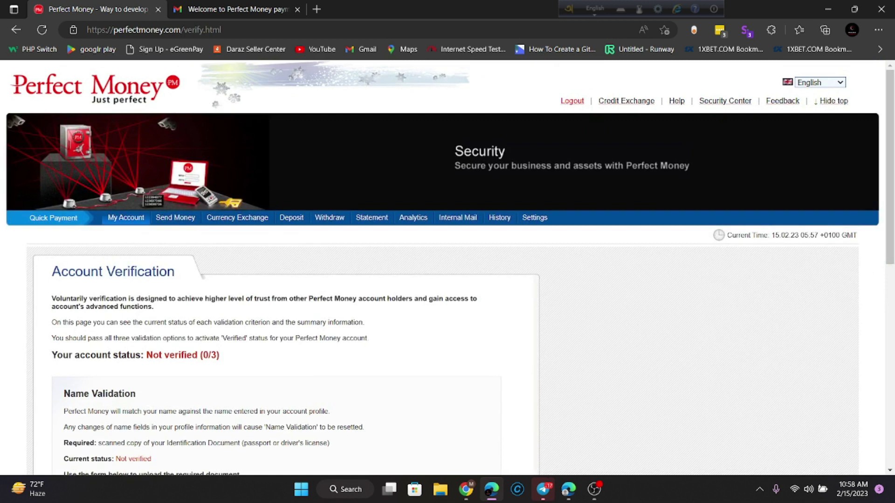
Go to My Account and open the Send Money page listing the USD, EUR and gold accounts
{"action": "left_click", "coordinate": [126, 217]}
{"action": "scroll", "coordinate": [448, 280], "scroll_direction": "down", "scroll_amount": 1}
{"action": "scroll", "coordinate": [448, 280], "scroll_direction": "down", "scroll_amount": 2}
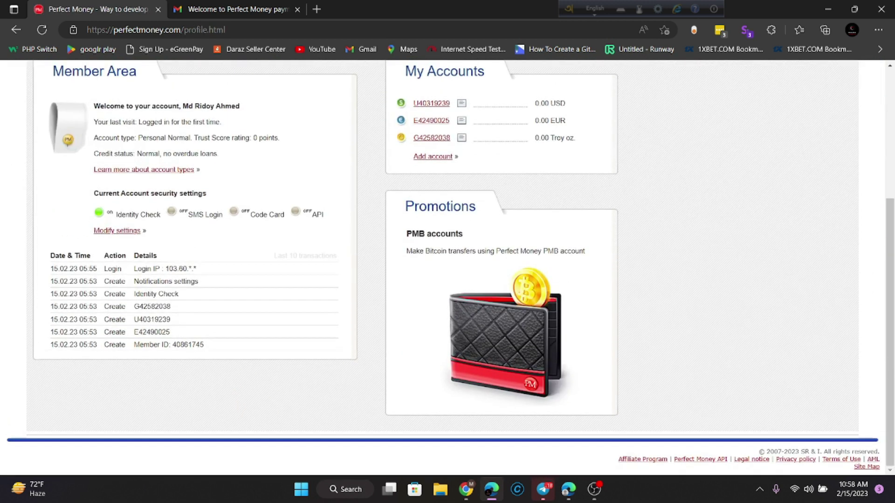
{"action": "scroll", "coordinate": [449, 280], "scroll_direction": "up", "scroll_amount": 2}
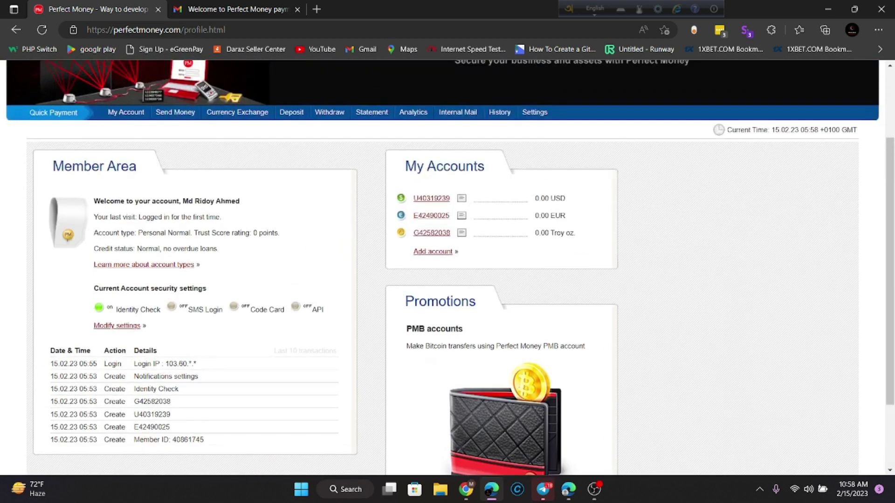
{"action": "scroll", "coordinate": [448, 280], "scroll_direction": "up", "scroll_amount": 1}
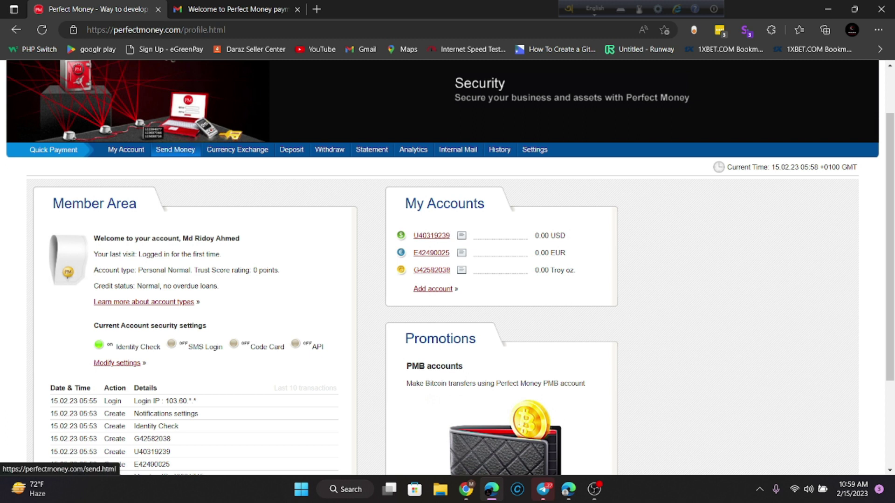
{"action": "left_click", "coordinate": [175, 150]}
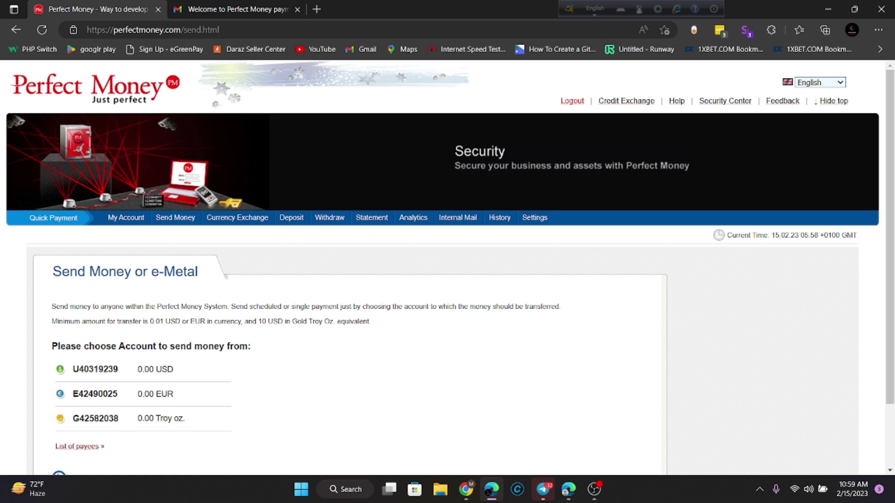
{"action": "left_click", "coordinate": [175, 217]}
{"action": "scroll", "coordinate": [447, 280], "scroll_direction": "down", "scroll_amount": 2}
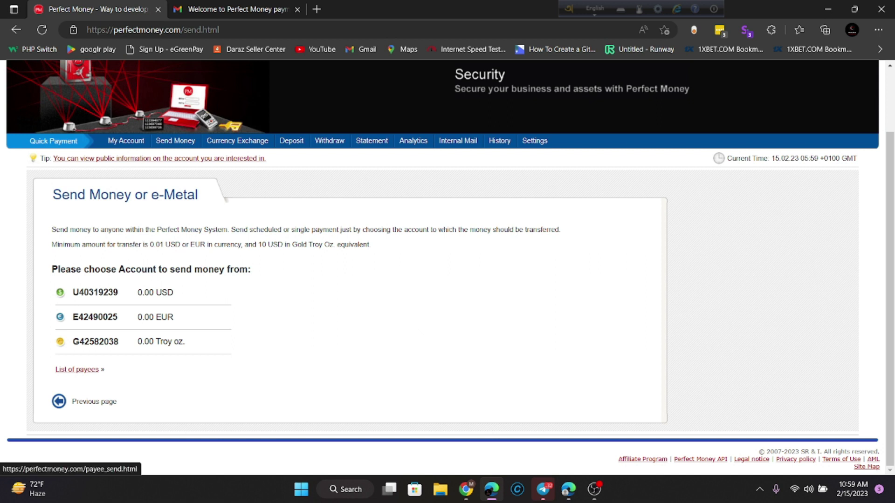
{"action": "left_click", "coordinate": [77, 369]}
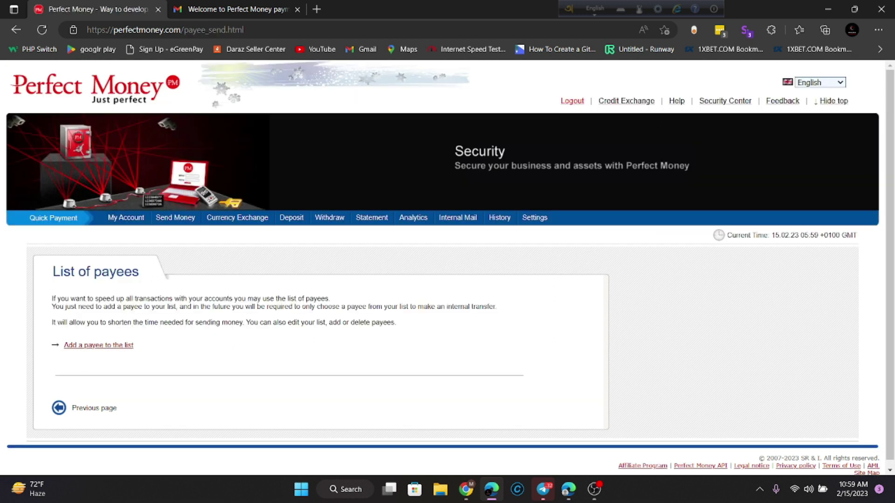
{"action": "left_click", "coordinate": [98, 345]}
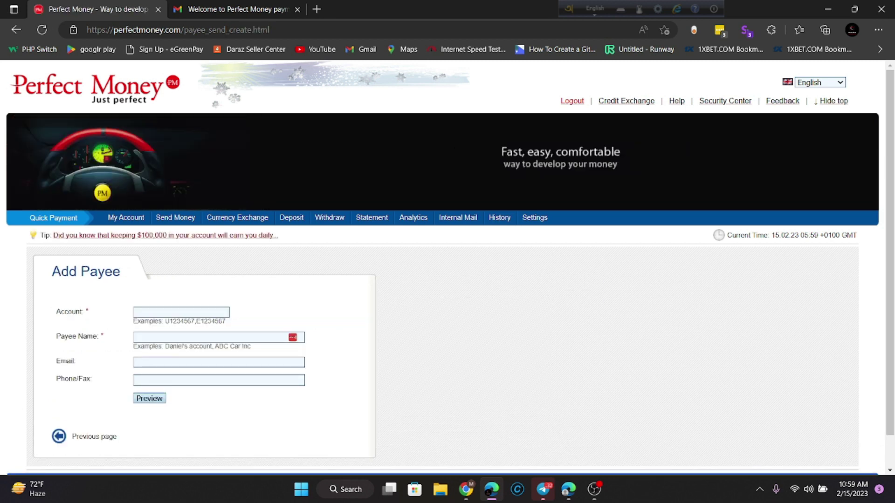
{"action": "left_click", "coordinate": [175, 217]}
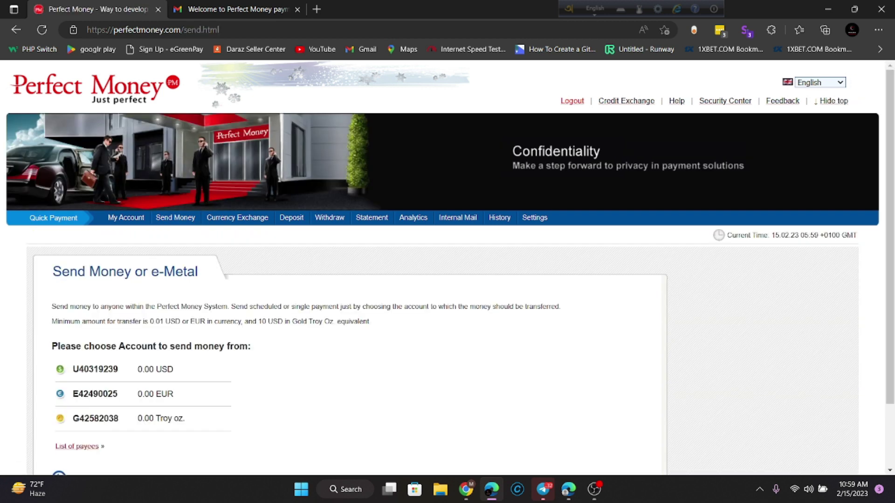
{"action": "scroll", "coordinate": [448, 279], "scroll_direction": "down", "scroll_amount": 2}
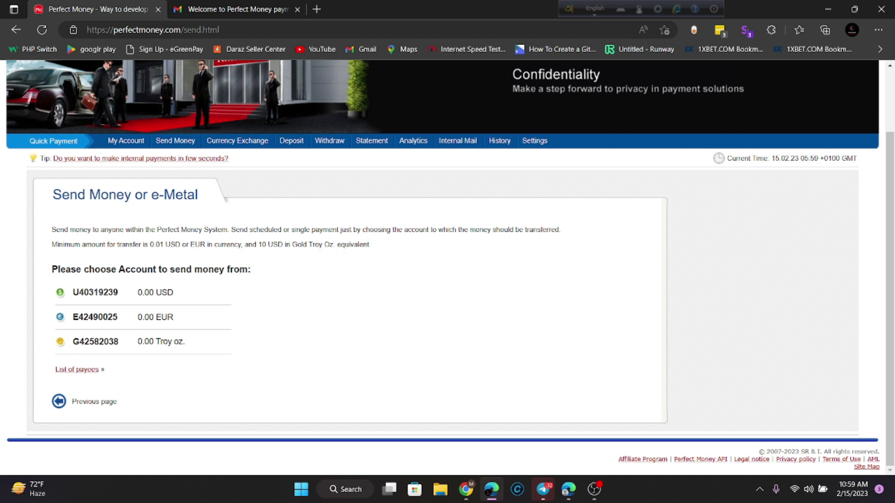
{"action": "scroll", "coordinate": [448, 280], "scroll_direction": "up", "scroll_amount": 2}
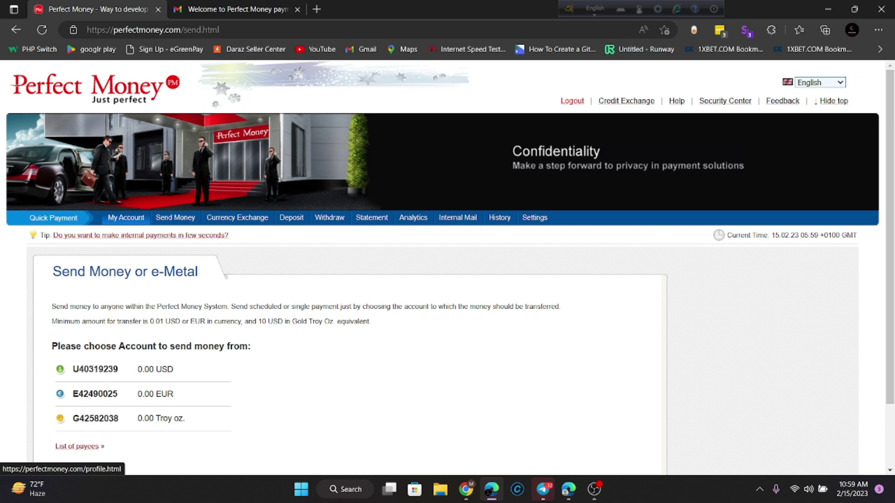
{"action": "left_click", "coordinate": [175, 218]}
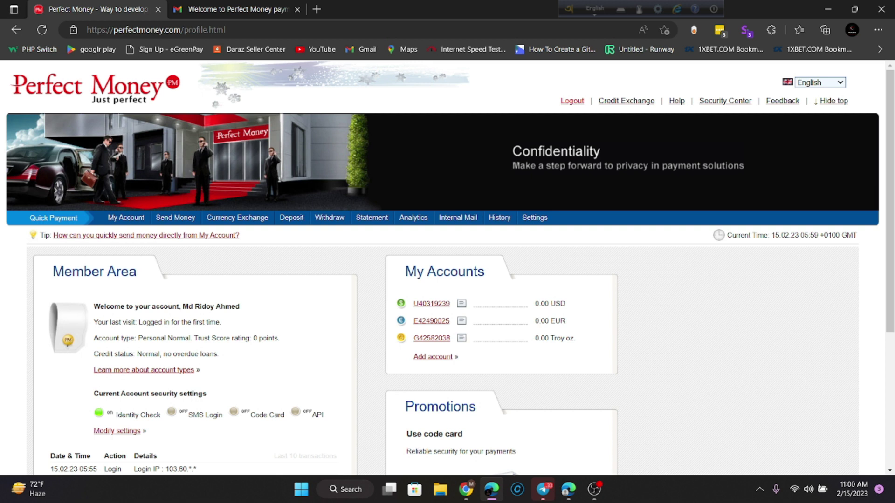
{"action": "left_click_drag", "start_coordinate": [413, 303], "coordinate": [451, 304]}
{"action": "left_click", "coordinate": [432, 304]}
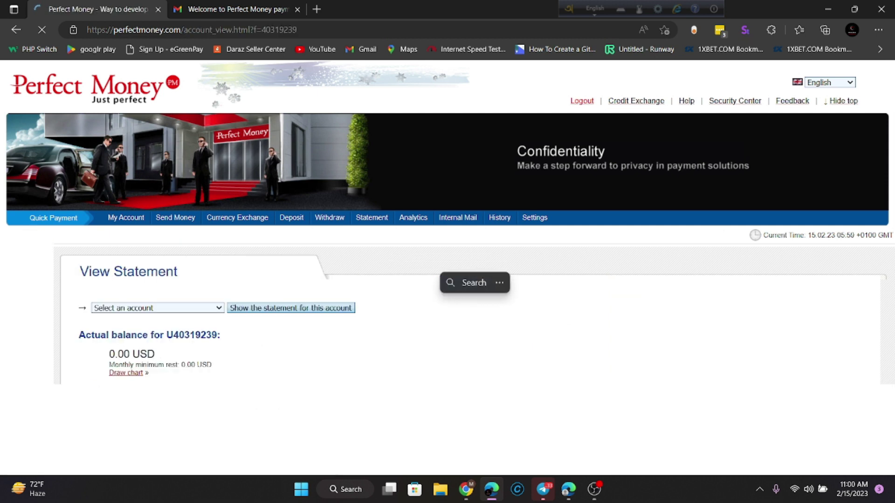
{"action": "scroll", "coordinate": [448, 268], "scroll_direction": "down", "scroll_amount": 1}
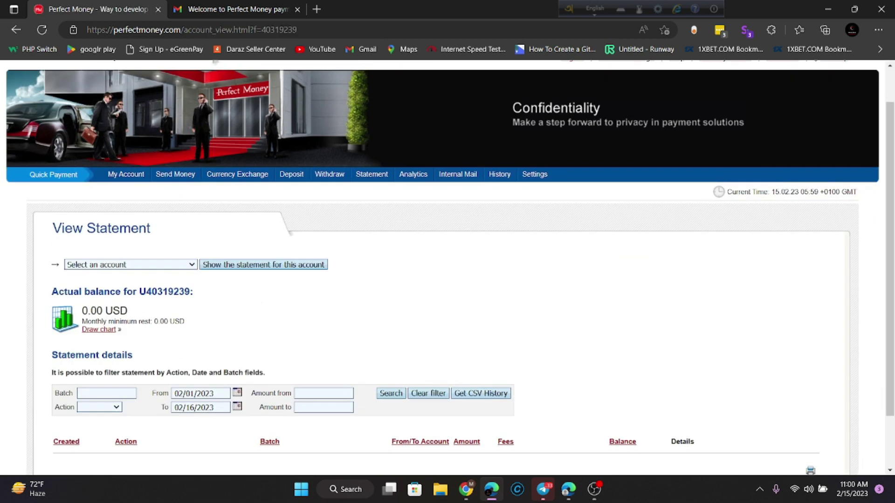
{"action": "double_click", "coordinate": [165, 291]}
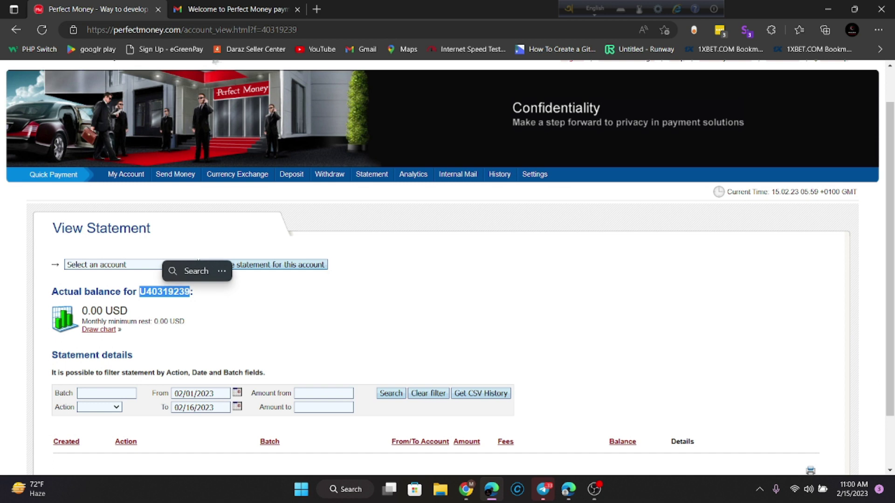
{"action": "left_click", "coordinate": [175, 175]}
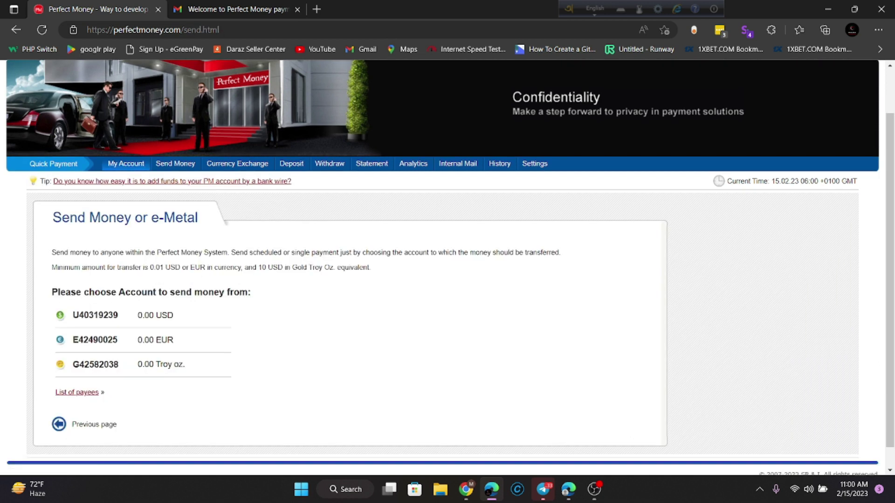
{"action": "left_click", "coordinate": [126, 163]}
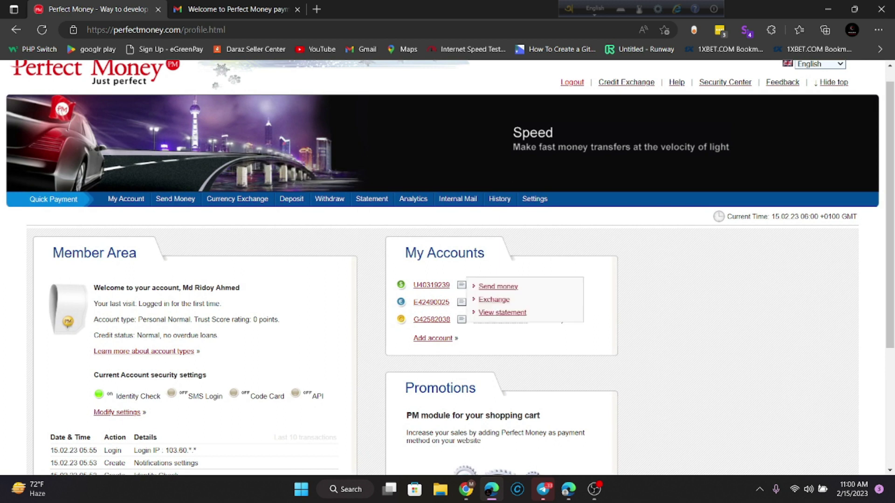
{"action": "left_click", "coordinate": [498, 286]}
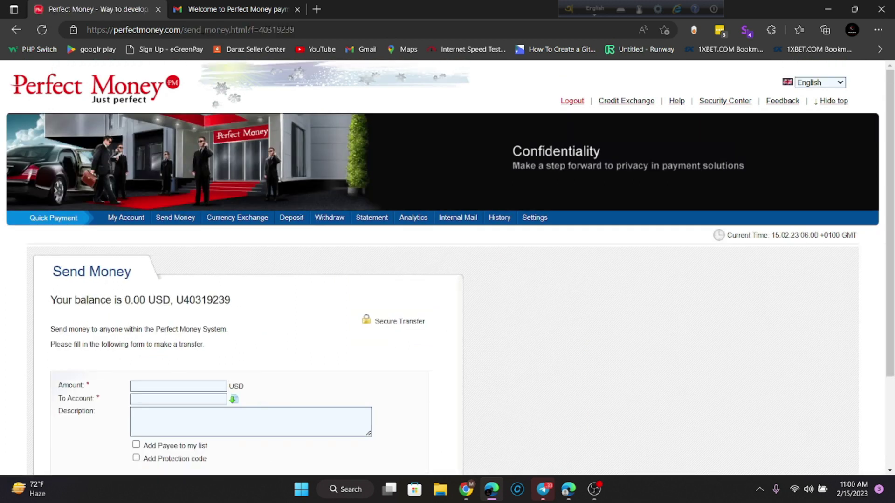
{"action": "scroll", "coordinate": [447, 280], "scroll_direction": "down", "scroll_amount": 1}
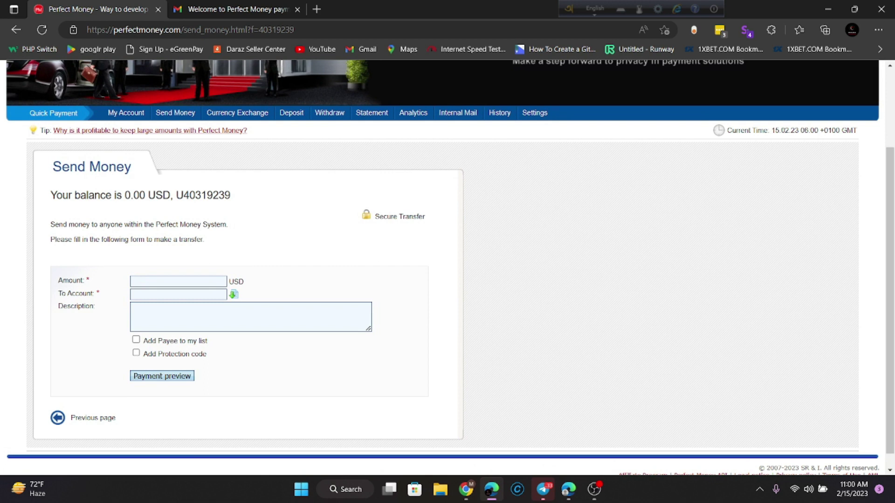
{"action": "left_click", "coordinate": [177, 281]}
{"action": "type", "text": "1"}
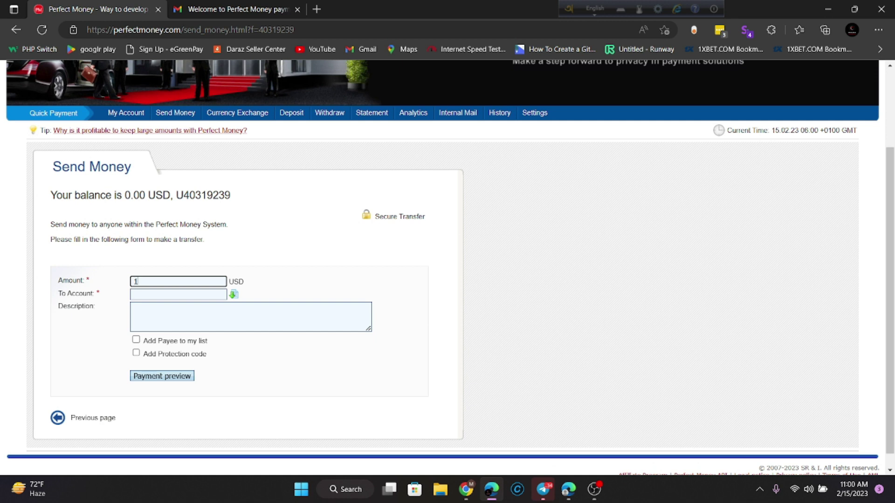
{"action": "type", "text": "0"}
{"action": "key", "text": "Tab"}
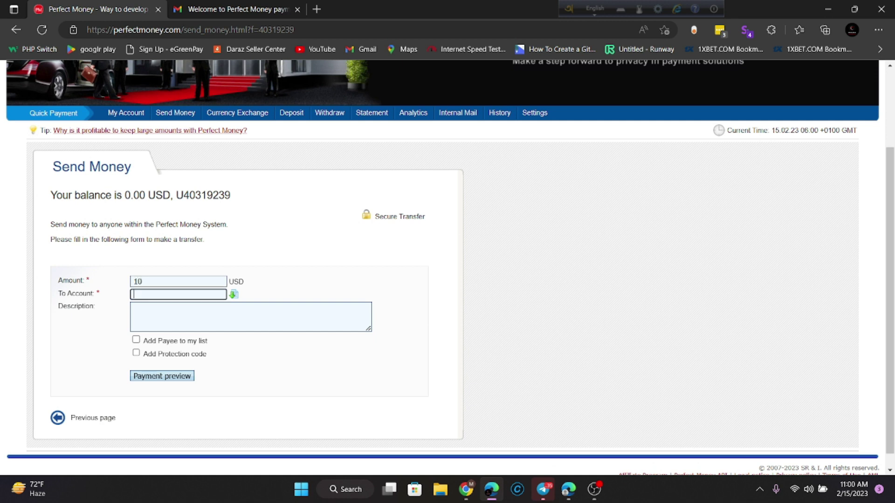
{"action": "key", "text": "Home"}
{"action": "type", "text": "U"}
Add a description and submit; the transfer is rejected for insufficient funds and wrong account
{"action": "key", "text": "Tab"}
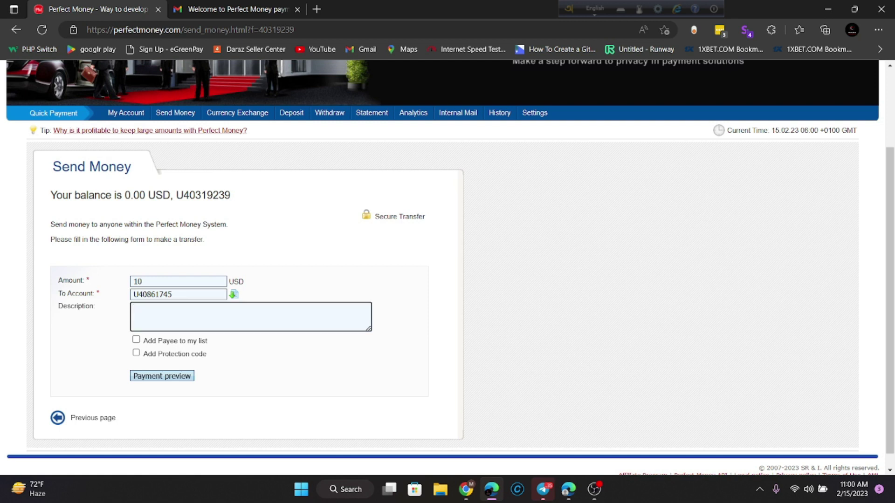
{"action": "type", "text": "des"}
{"action": "key", "text": "Tab"}
{"action": "key", "text": "Tab"}
{"action": "key", "text": "Tab"}
{"action": "key", "text": "Return"}
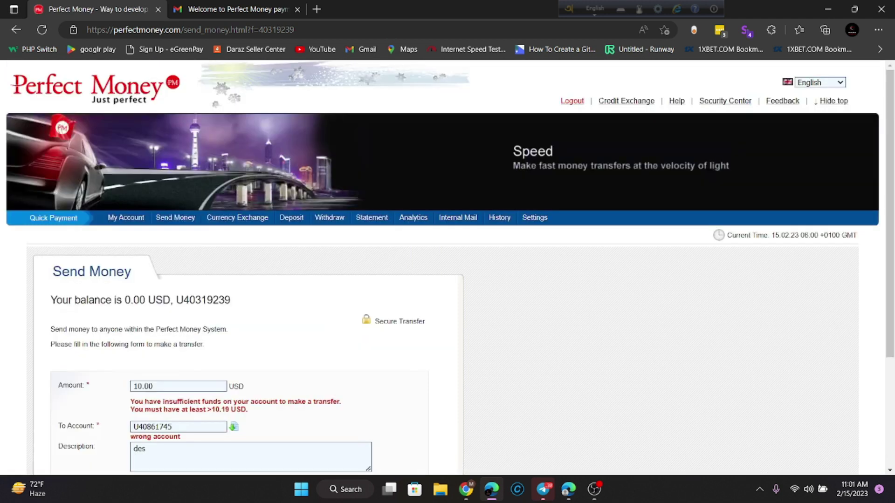
{"action": "scroll", "coordinate": [448, 280], "scroll_direction": "down", "scroll_amount": 2}
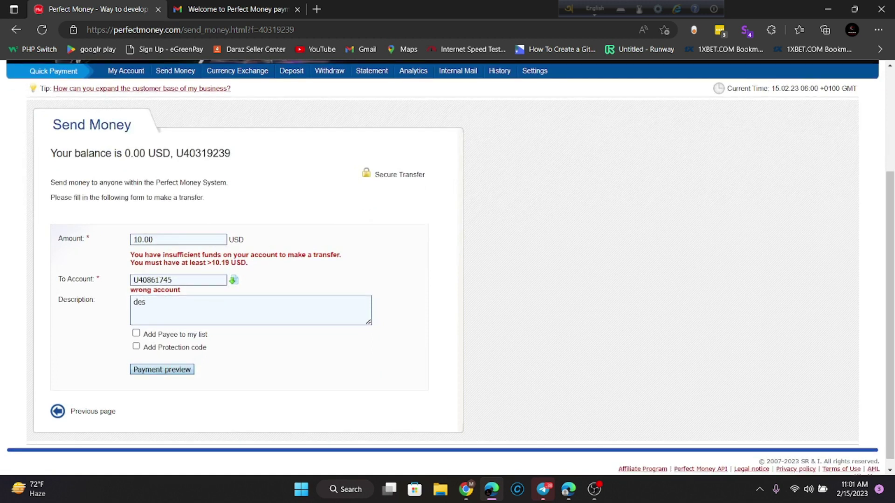
{"action": "scroll", "coordinate": [126, 218], "scroll_direction": "up", "scroll_amount": 2}
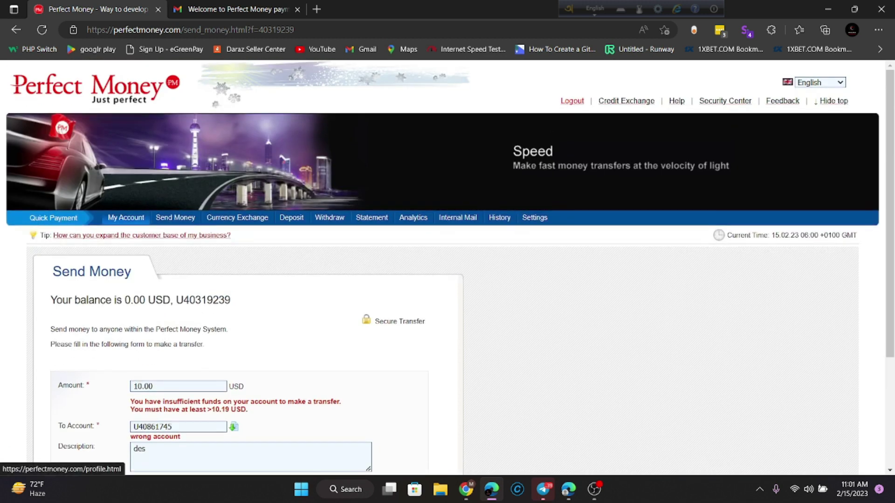
Reopen the Send Money form for the USD account and fill the recipient again
{"action": "left_click", "coordinate": [126, 217]}
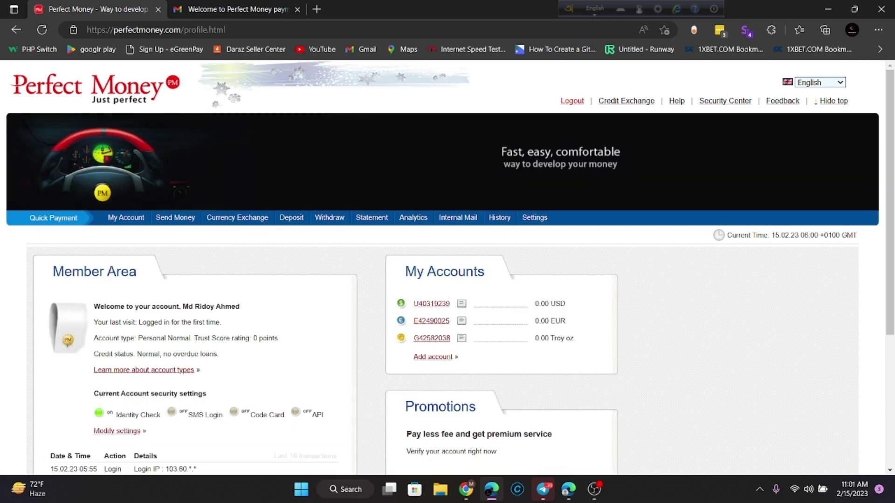
{"action": "left_click", "coordinate": [499, 305]}
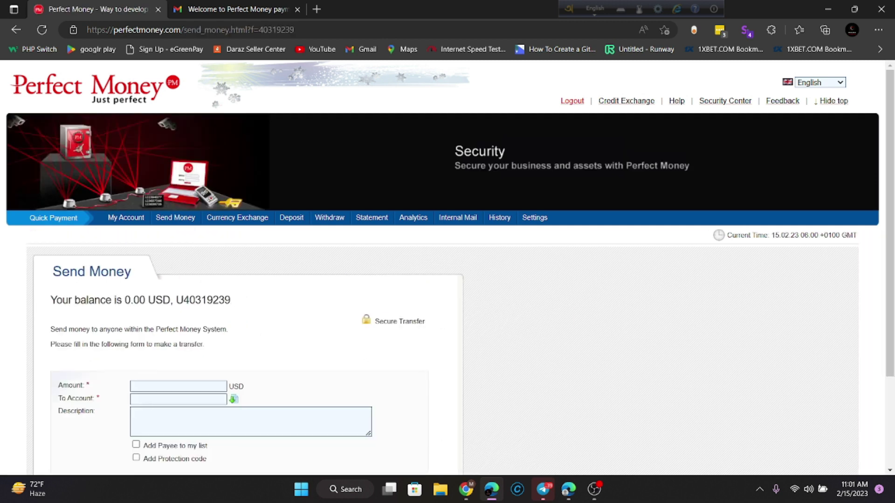
{"action": "type", "text": "10"}
{"action": "key", "text": "Tab"}
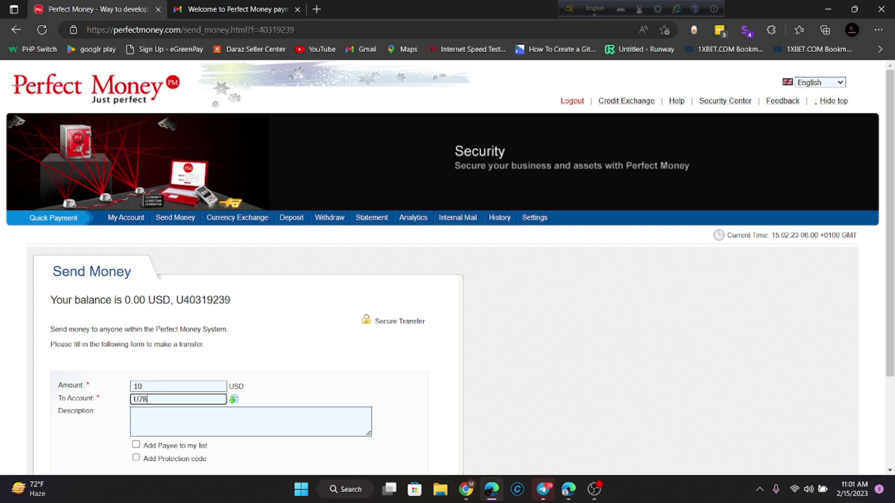
{"action": "scroll", "coordinate": [447, 266], "scroll_direction": "down", "scroll_amount": 2}
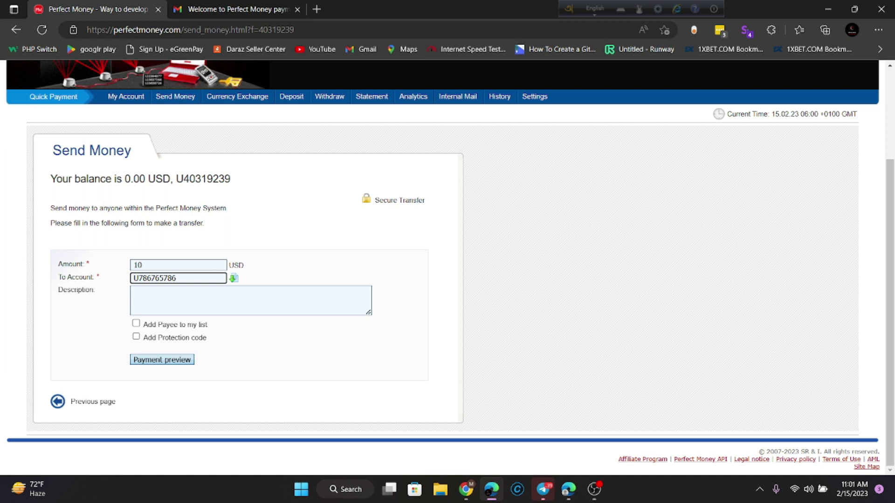
{"action": "double_click", "coordinate": [207, 179]}
{"action": "right_click", "coordinate": [211, 175]}
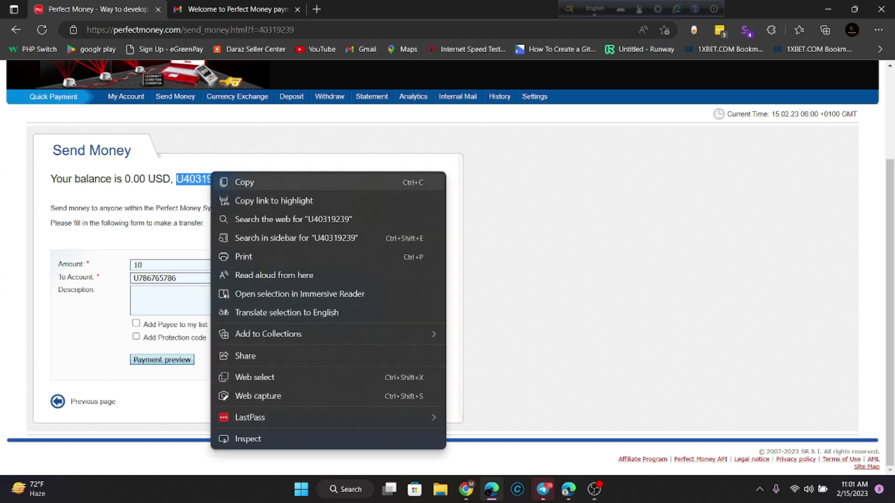
{"action": "left_click", "coordinate": [238, 182]}
{"action": "scroll", "coordinate": [140, 210], "scroll_direction": "up", "scroll_amount": 2}
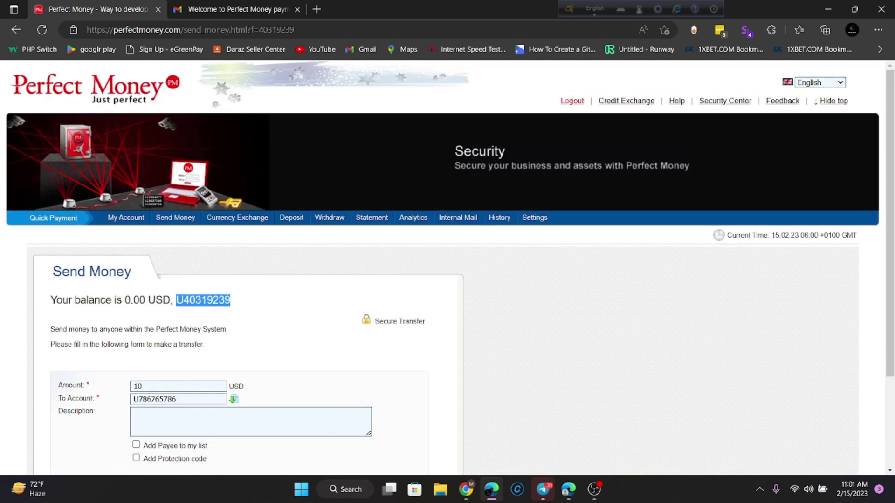
{"action": "left_click", "coordinate": [126, 217]}
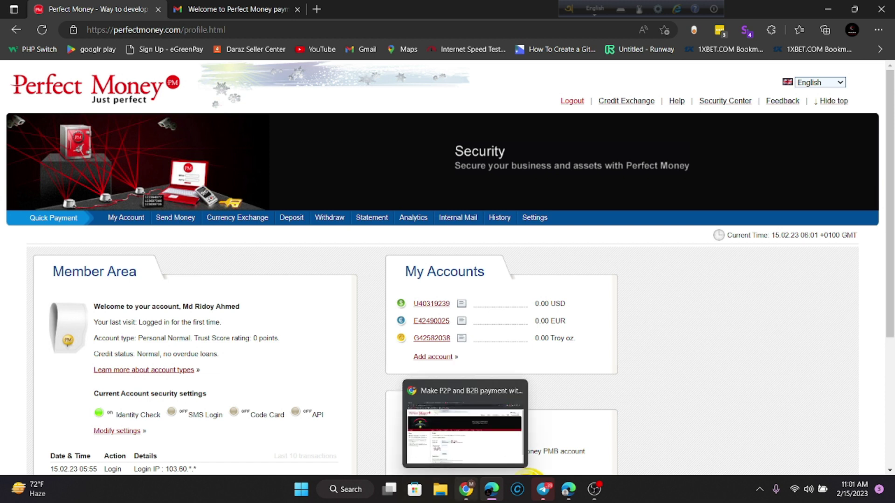
Switch to the Chrome login window and enter the Turing number to authorize the funded account
{"action": "left_click", "coordinate": [521, 462]}
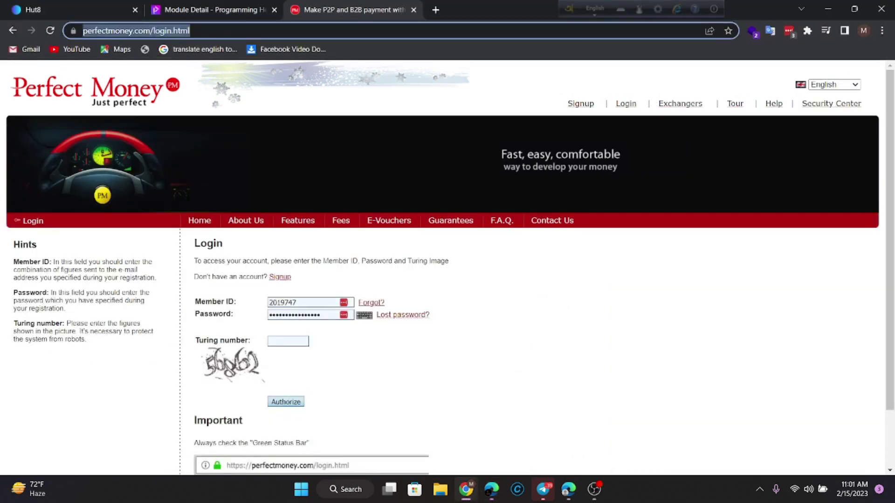
{"action": "key", "text": "Tab"}
{"action": "type", "text": "5"}
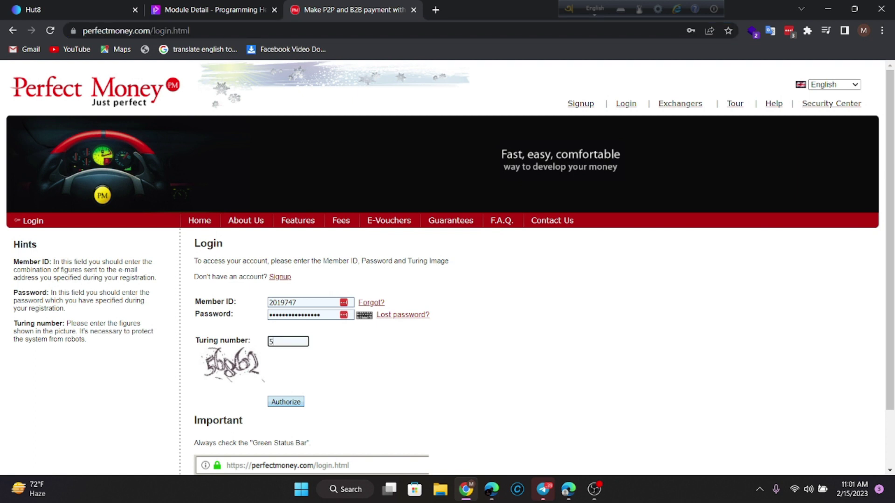
{"action": "type", "text": "6"}
{"action": "type", "text": "862"}
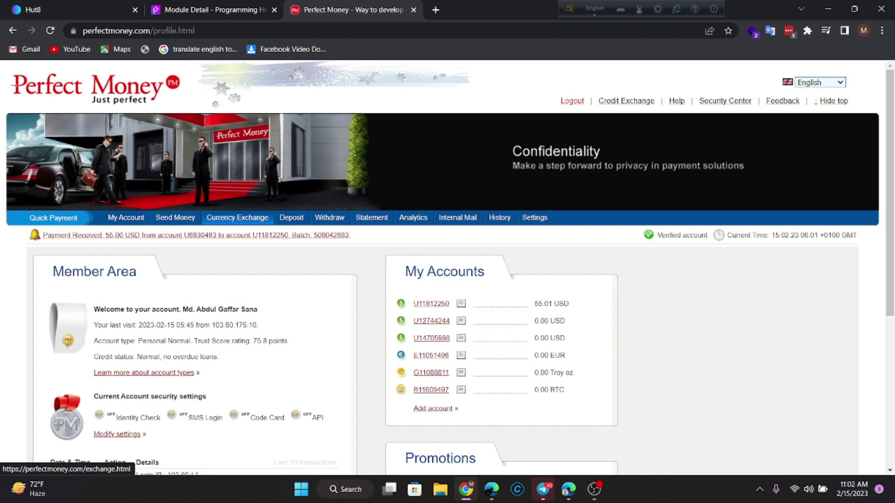
{"action": "left_click", "coordinate": [175, 217]}
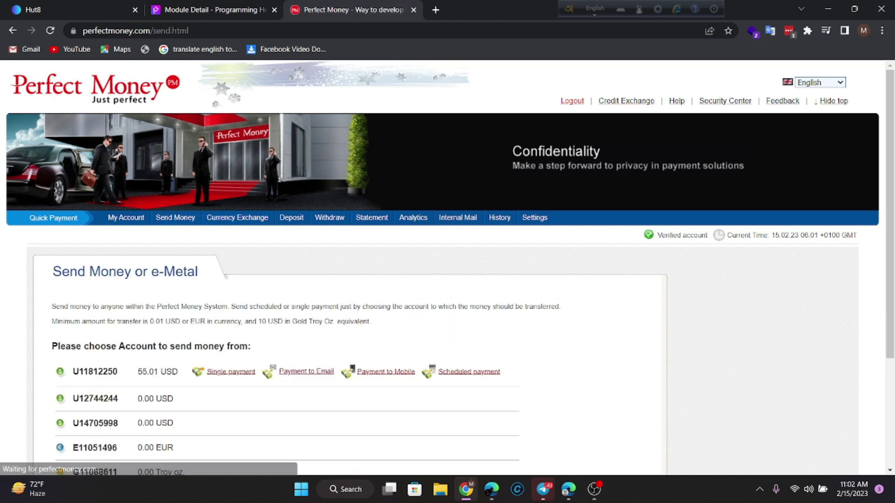
{"action": "scroll", "coordinate": [448, 279], "scroll_direction": "down", "scroll_amount": 1}
{"action": "left_click", "coordinate": [231, 296]}
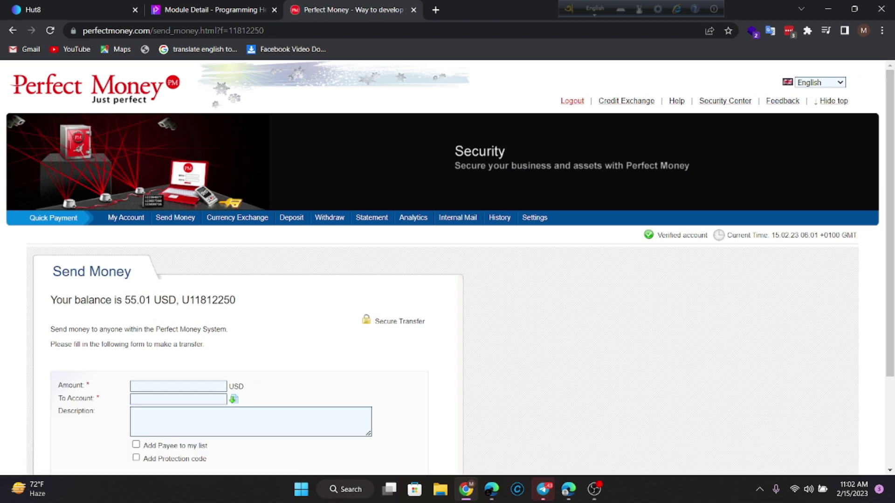
{"action": "scroll", "coordinate": [448, 280], "scroll_direction": "down", "scroll_amount": 1}
{"action": "left_click", "coordinate": [178, 333]}
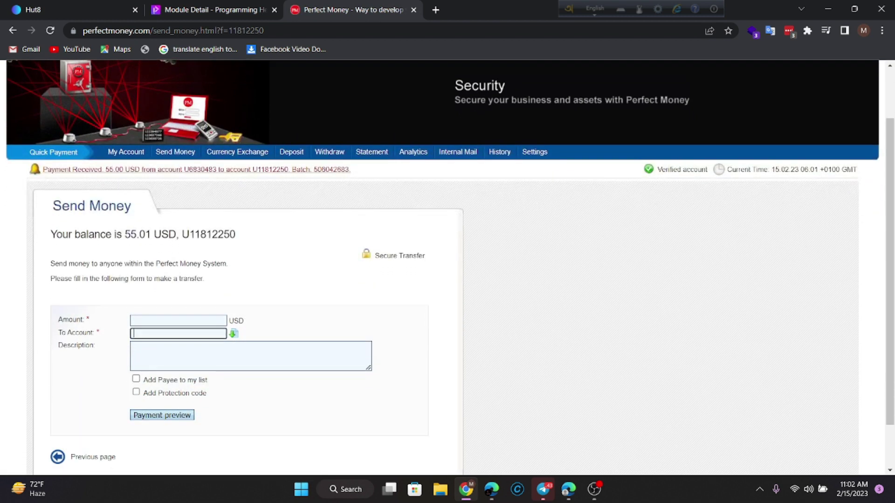
{"action": "key", "text": "ctrl+v"}
{"action": "left_click", "coordinate": [175, 151]}
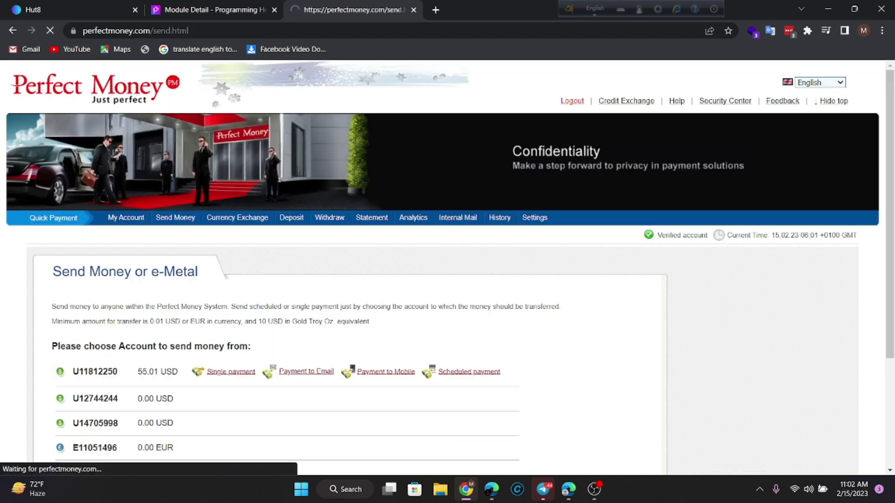
{"action": "scroll", "coordinate": [448, 315], "scroll_direction": "down", "scroll_amount": 1}
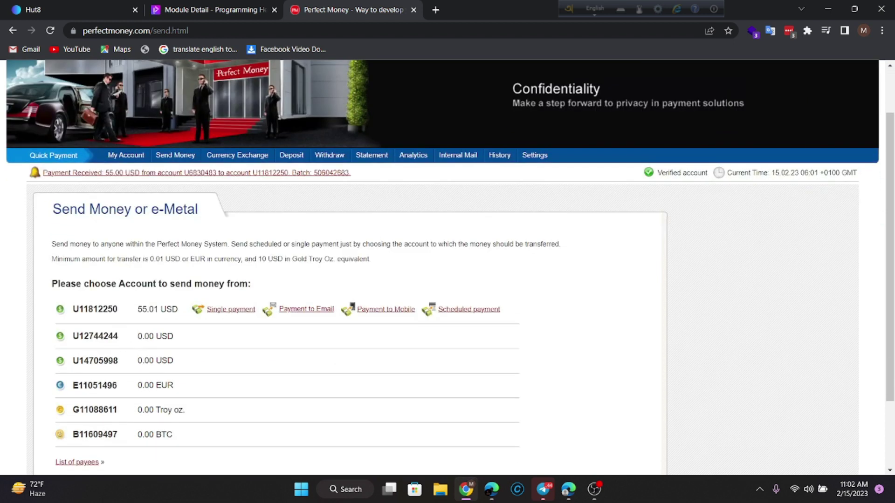
{"action": "left_click", "coordinate": [230, 309]}
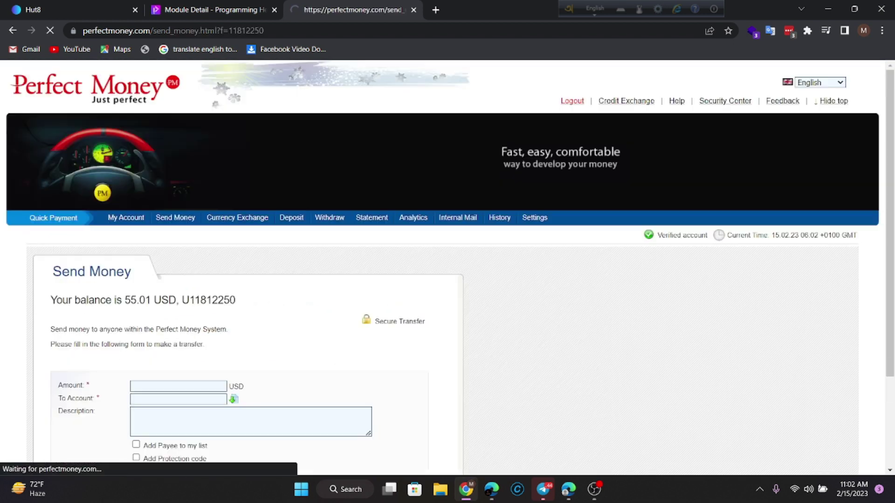
{"action": "scroll", "coordinate": [447, 280], "scroll_direction": "down", "scroll_amount": 1}
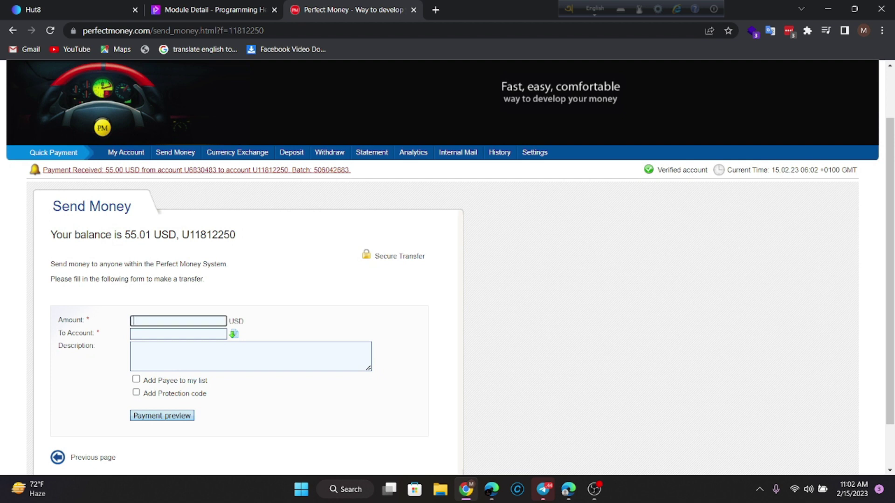
{"action": "key", "text": "Tab"}
{"action": "key", "text": "ctrl+v"}
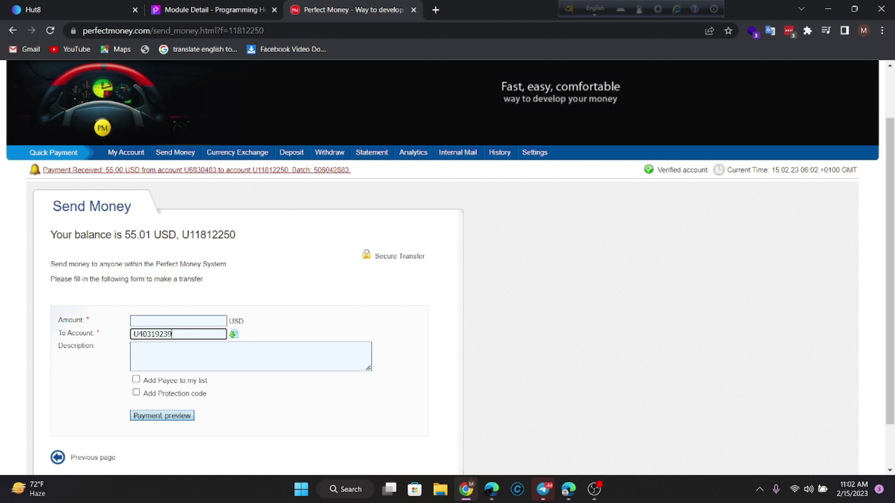
{"action": "key", "text": "shift+Tab"}
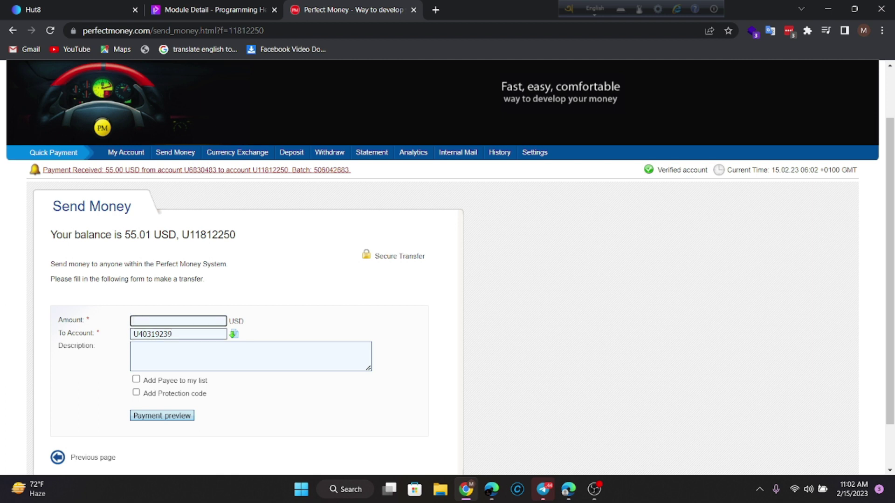
{"action": "type", "text": "55"}
{"action": "key", "text": "BackSpace"}
{"action": "key", "text": "BackSpace"}
{"action": "type", "text": "0."}
{"action": "type", "text": "01"}
{"action": "scroll", "coordinate": [448, 268], "scroll_direction": "down", "scroll_amount": 1}
{"action": "key", "text": "Return"}
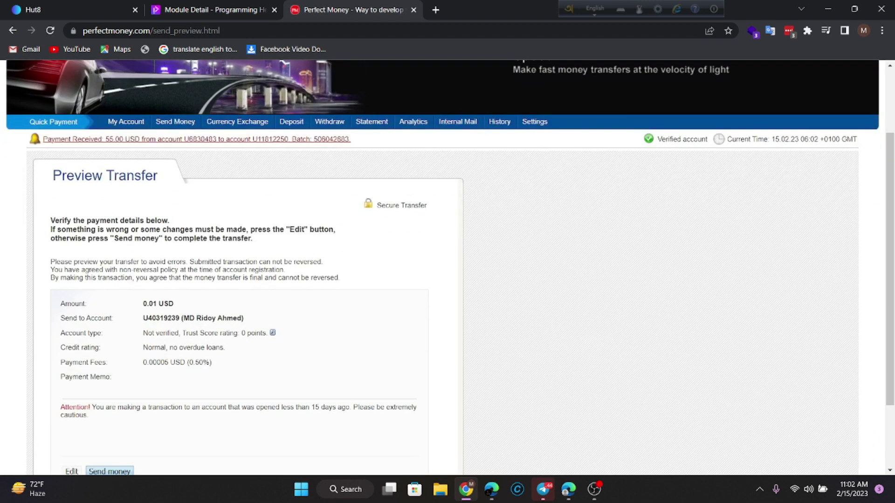
Reload the new account's profile page, then switch back to the funded account's window
{"action": "left_click", "coordinate": [491, 490]}
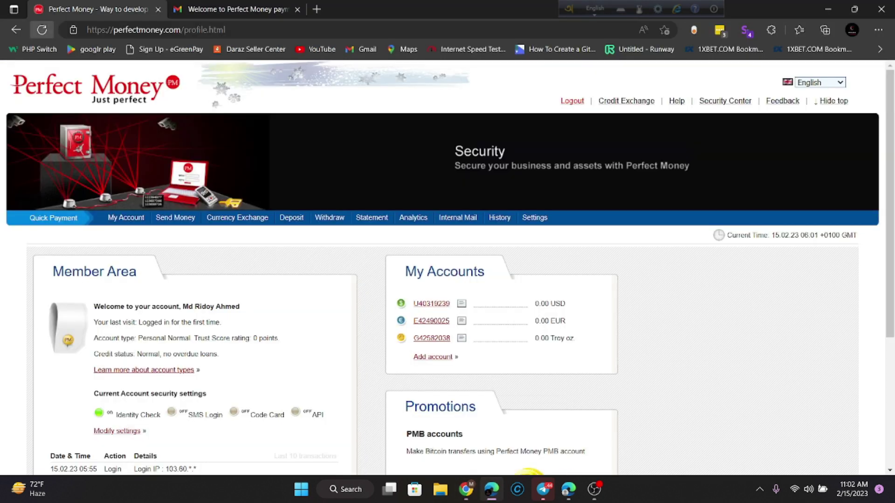
{"action": "left_click", "coordinate": [43, 29]}
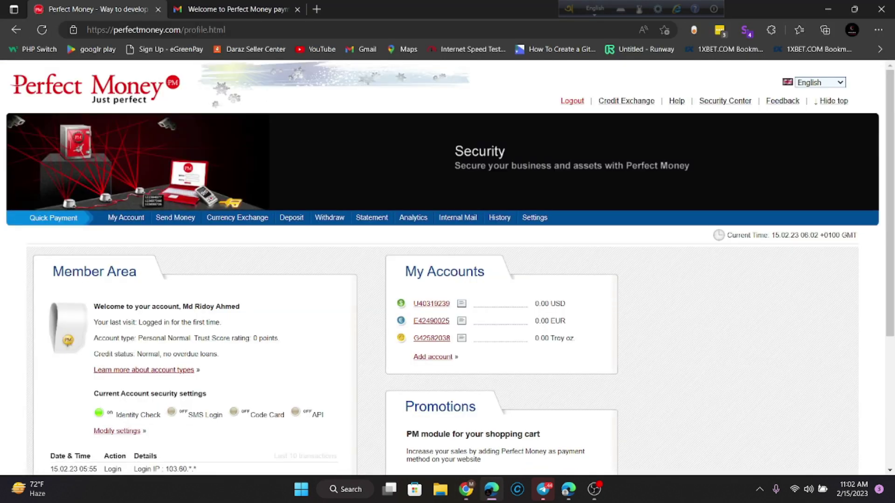
{"action": "mouse_move", "coordinate": [568, 489]}
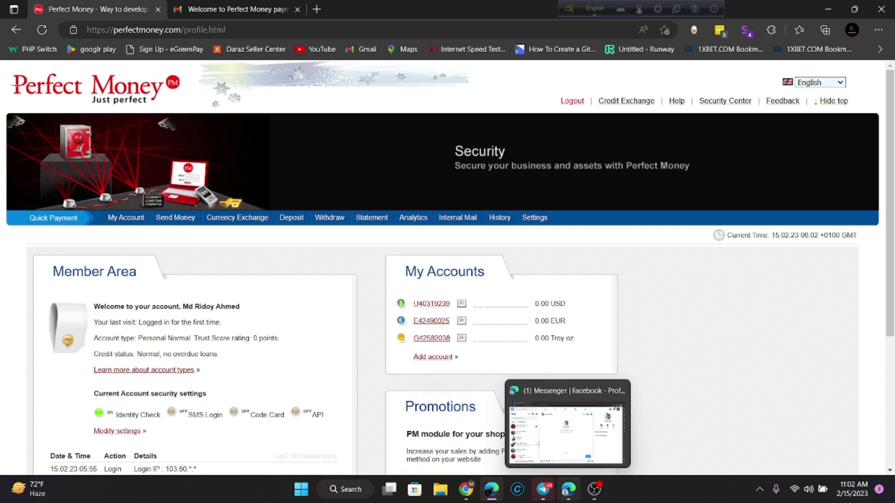
{"action": "left_click", "coordinate": [567, 434]}
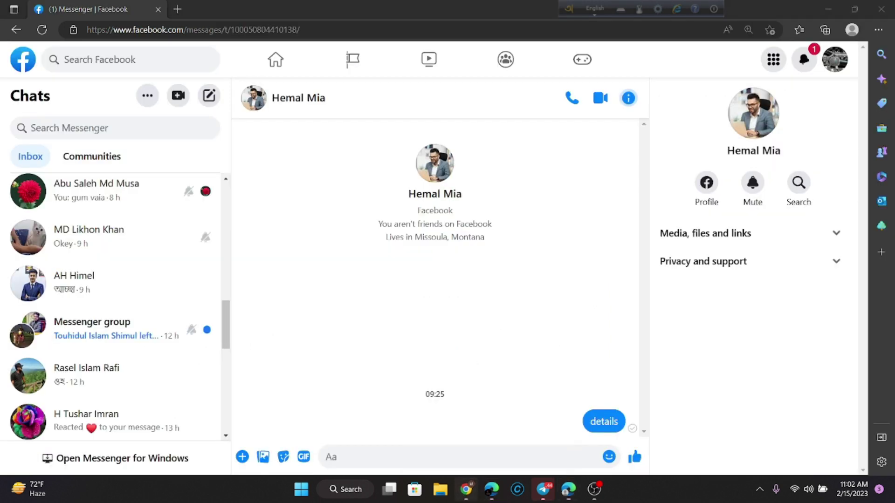
{"action": "scroll", "coordinate": [448, 280], "scroll_direction": "down", "scroll_amount": 2}
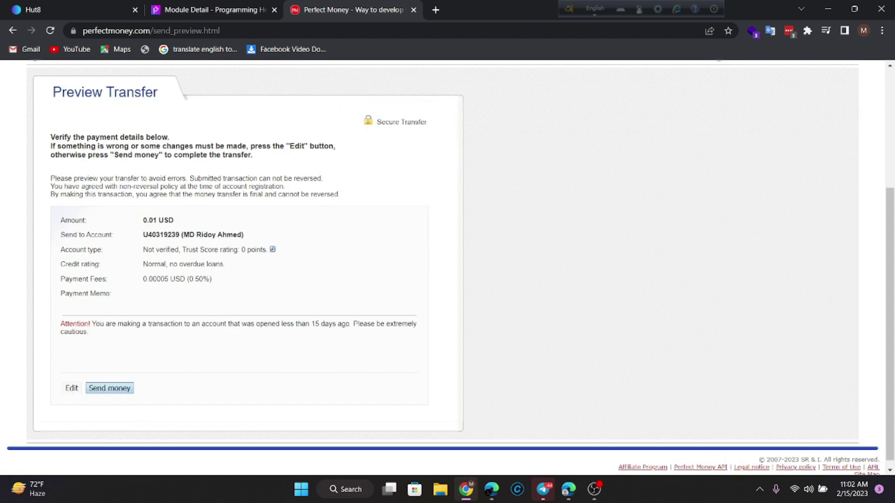
Send the 0.01 USD payment and review the transaction completion details
{"action": "left_click", "coordinate": [109, 386]}
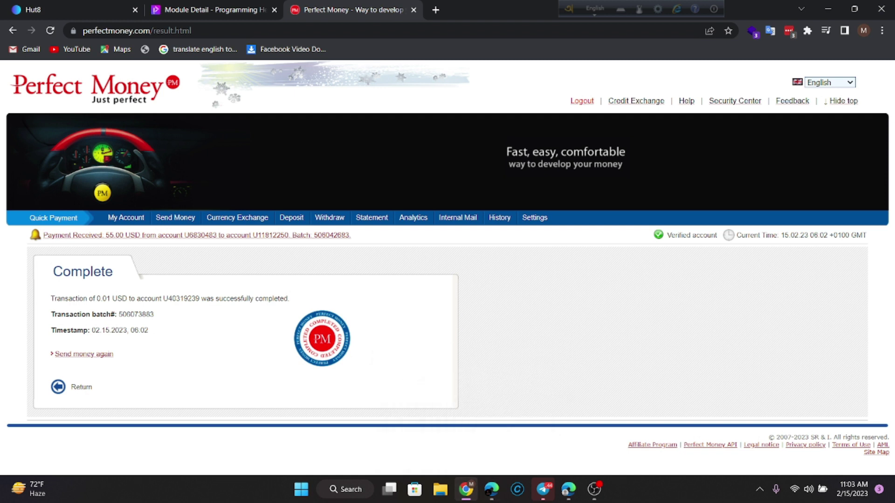
{"action": "left_click_drag", "start_coordinate": [50, 266], "coordinate": [114, 354]}
{"action": "left_click", "coordinate": [210, 378]}
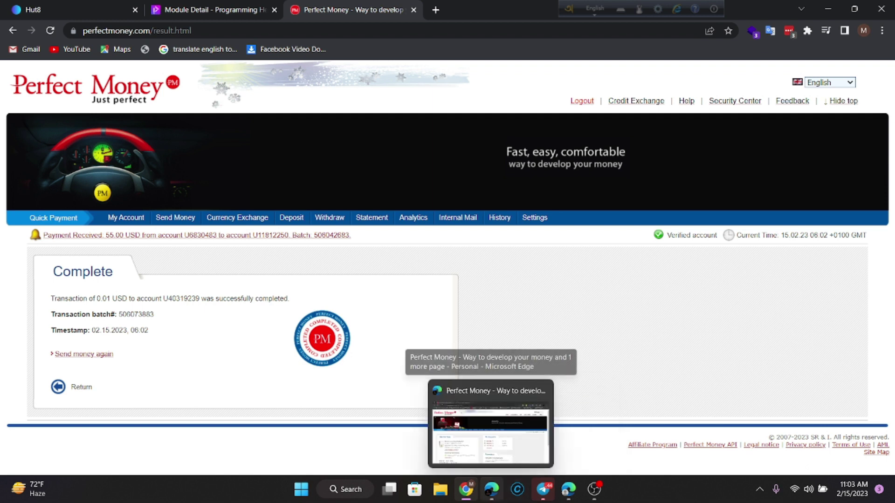
Refresh the new account's profile, showing 0.01 USD, and dismiss the Payment Received notice
{"action": "left_click", "coordinate": [489, 427]}
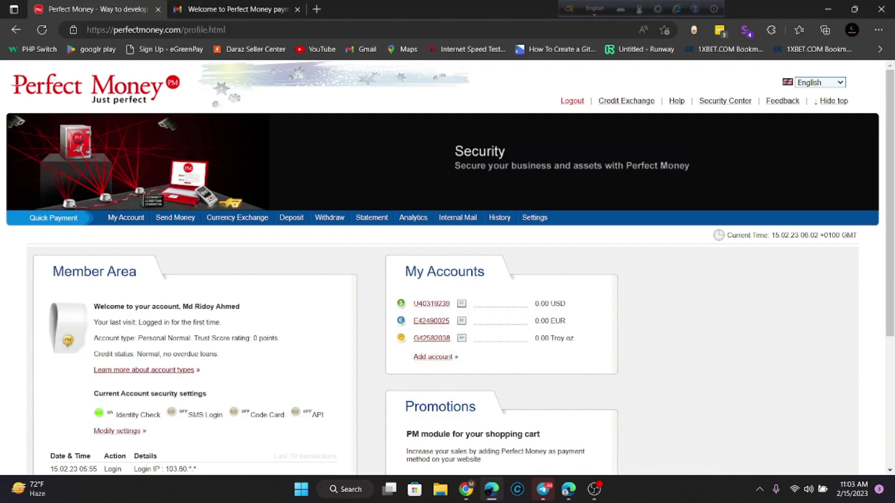
{"action": "key", "text": "F5"}
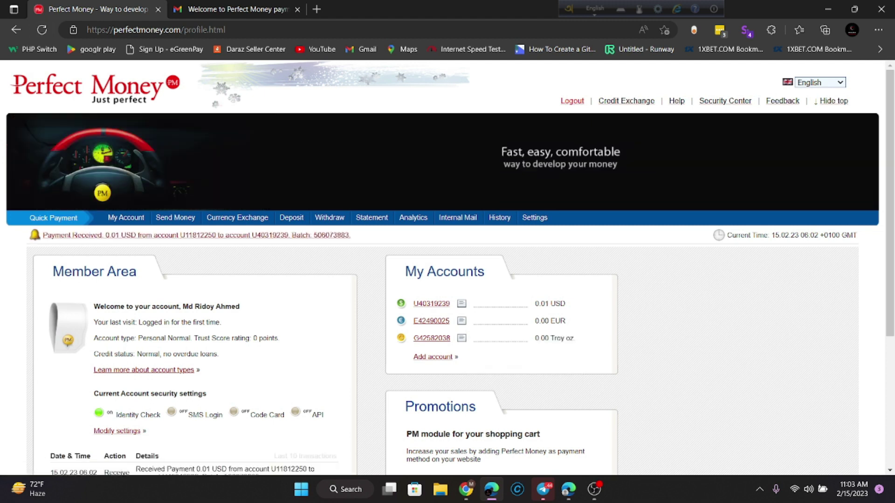
{"action": "left_click", "coordinate": [196, 235]}
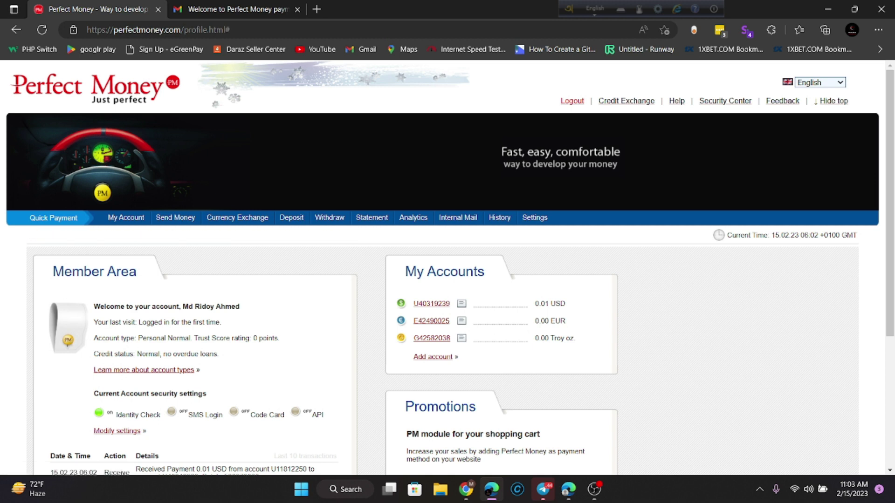
{"action": "scroll", "coordinate": [447, 266], "scroll_direction": "down", "scroll_amount": 3}
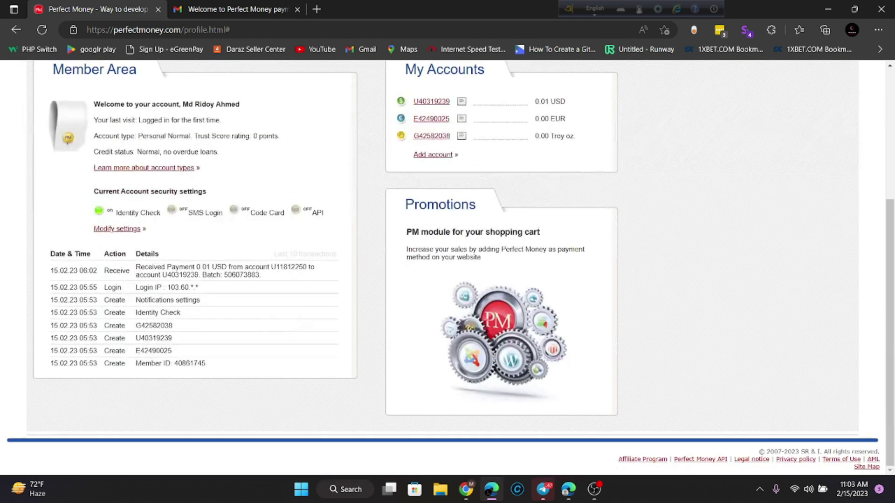
{"action": "scroll", "coordinate": [448, 266], "scroll_direction": "up", "scroll_amount": 1}
{"action": "scroll", "coordinate": [447, 266], "scroll_direction": "up", "scroll_amount": 2}
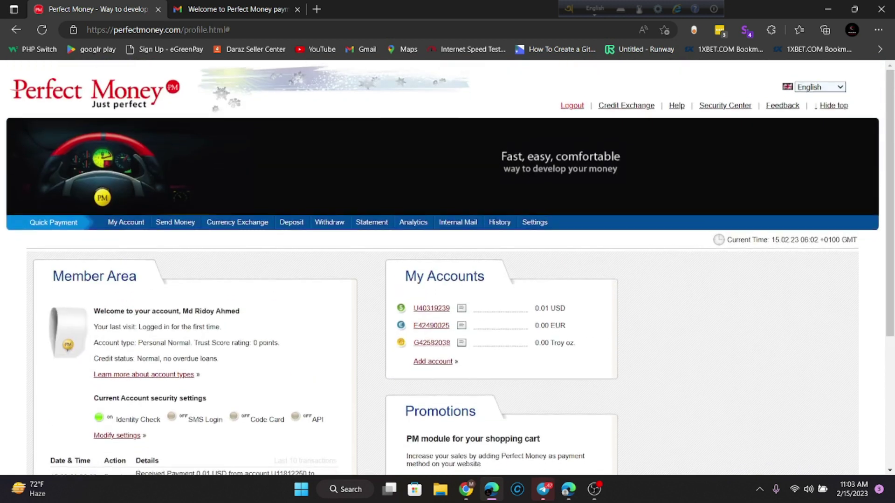
{"action": "left_click", "coordinate": [175, 218]}
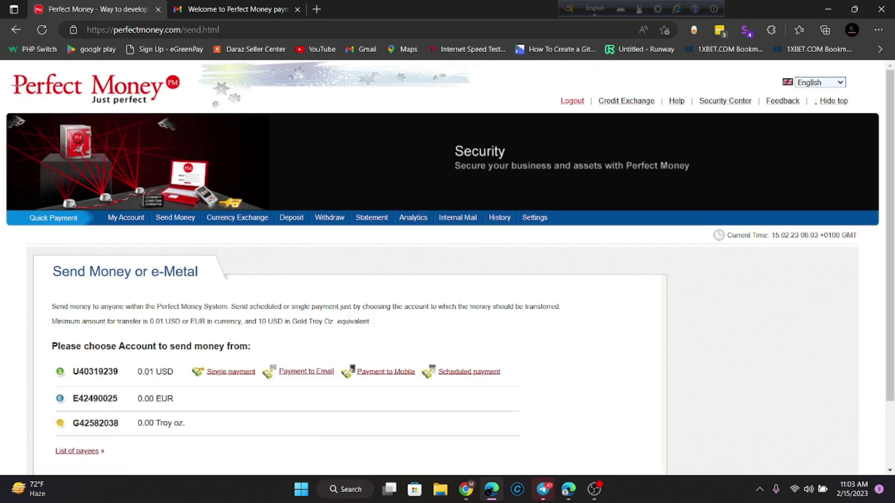
{"action": "left_click", "coordinate": [230, 371]}
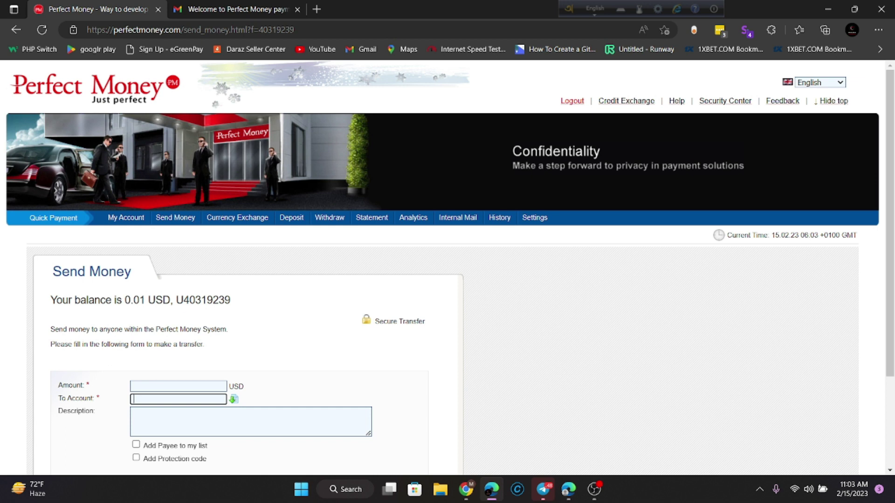
{"action": "key", "text": "shift+Tab"}
{"action": "scroll", "coordinate": [448, 266], "scroll_direction": "down", "scroll_amount": 3}
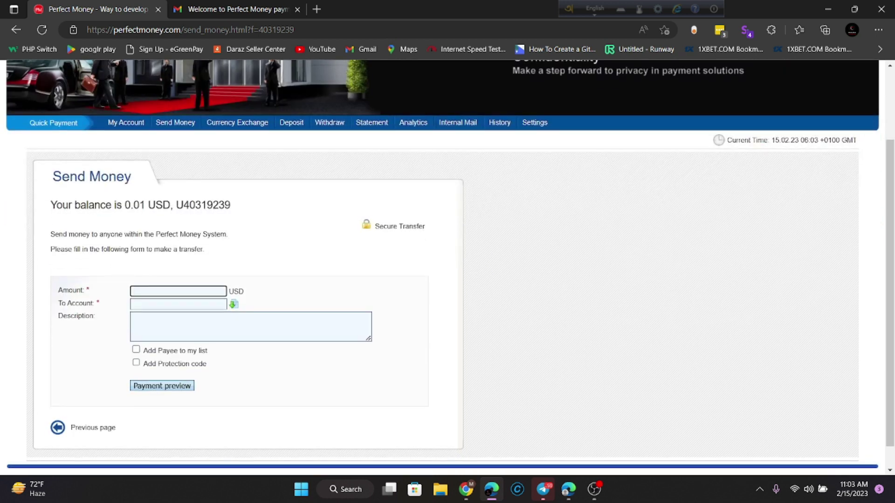
{"action": "scroll", "coordinate": [447, 266], "scroll_direction": "up", "scroll_amount": 3}
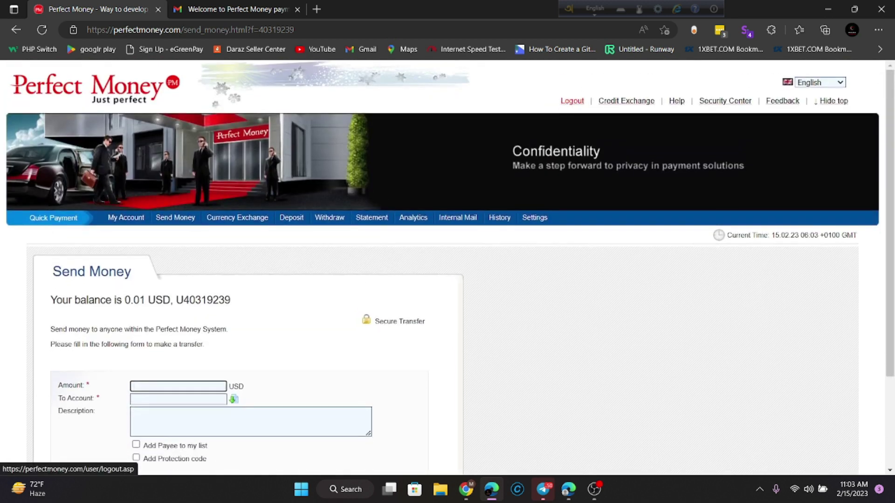
{"action": "left_click", "coordinate": [572, 101]}
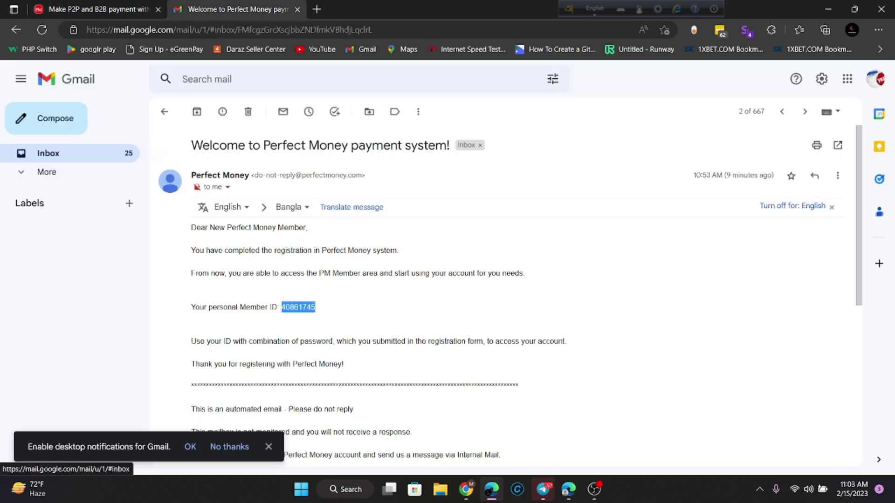
Return to the Gmail inbox, close the Perfect Money login tab, and launch File Explorer
{"action": "left_click", "coordinate": [171, 111]}
{"action": "left_click", "coordinate": [137, 9]}
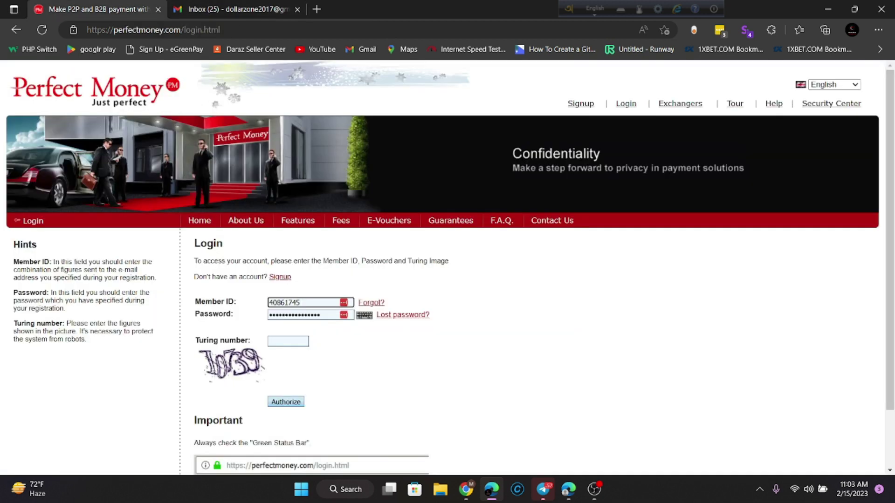
{"action": "left_click", "coordinate": [157, 10]}
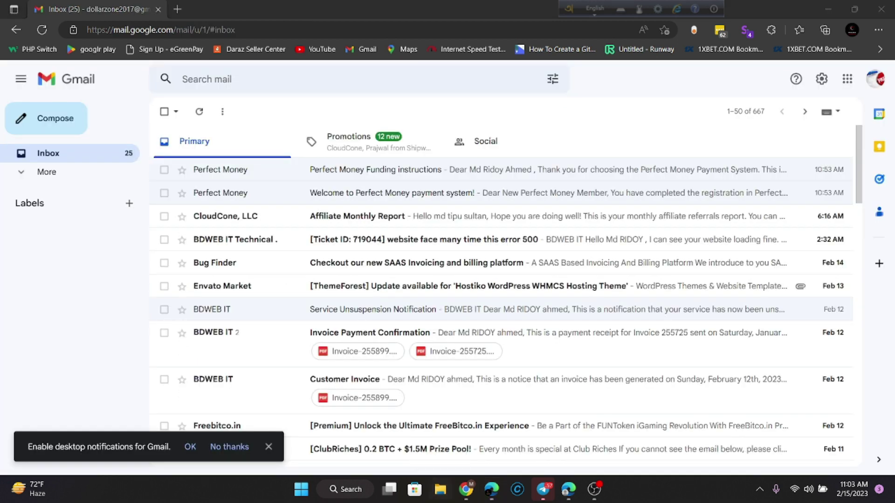
{"action": "left_click", "coordinate": [440, 490]}
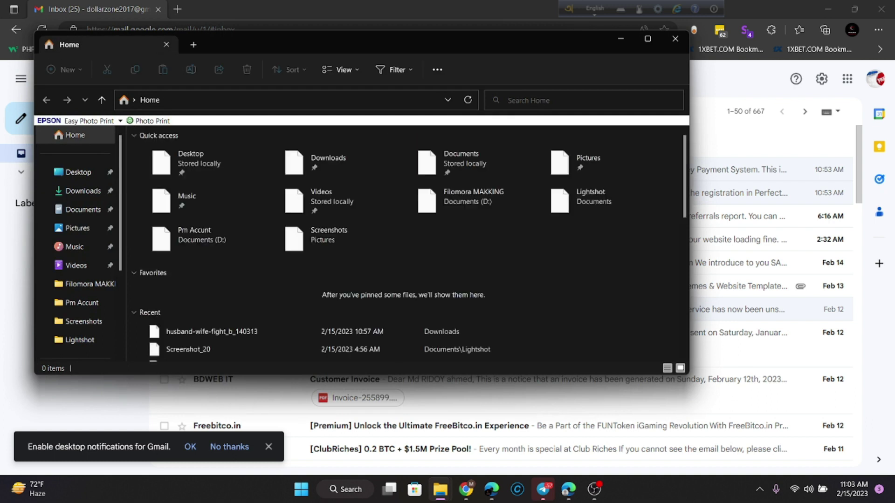
Maximize File Explorer and show Downloads as extra large icons
{"action": "left_click", "coordinate": [648, 39]}
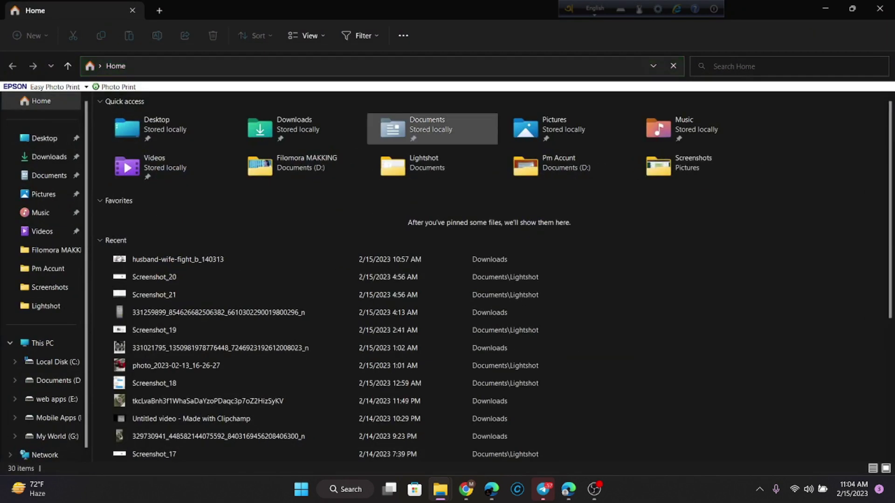
{"action": "double_click", "coordinate": [280, 130]}
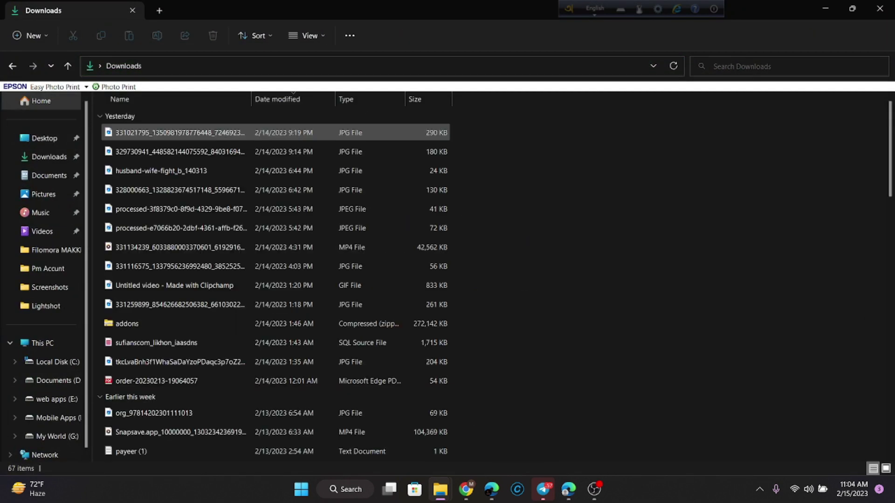
{"action": "right_click", "coordinate": [583, 187]}
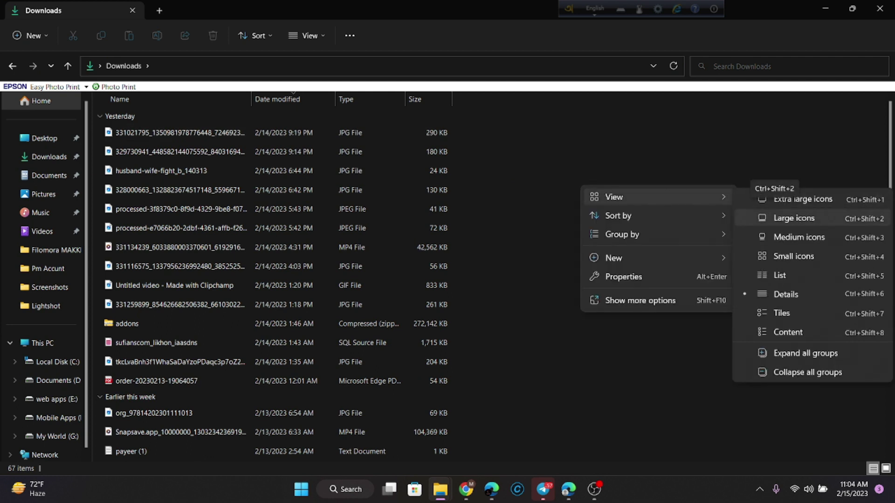
{"action": "left_click", "coordinate": [803, 198]}
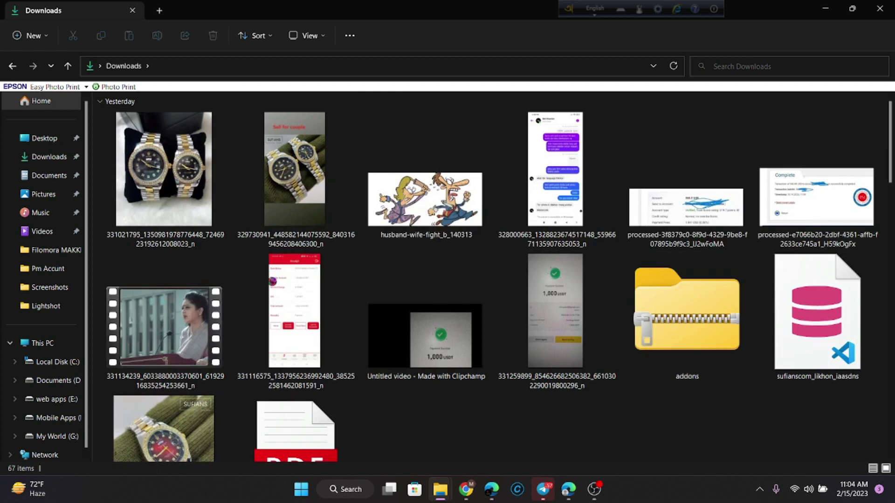
{"action": "scroll", "coordinate": [490, 280], "scroll_direction": "down", "scroll_amount": 3}
{"action": "scroll", "coordinate": [490, 280], "scroll_direction": "up", "scroll_amount": 2}
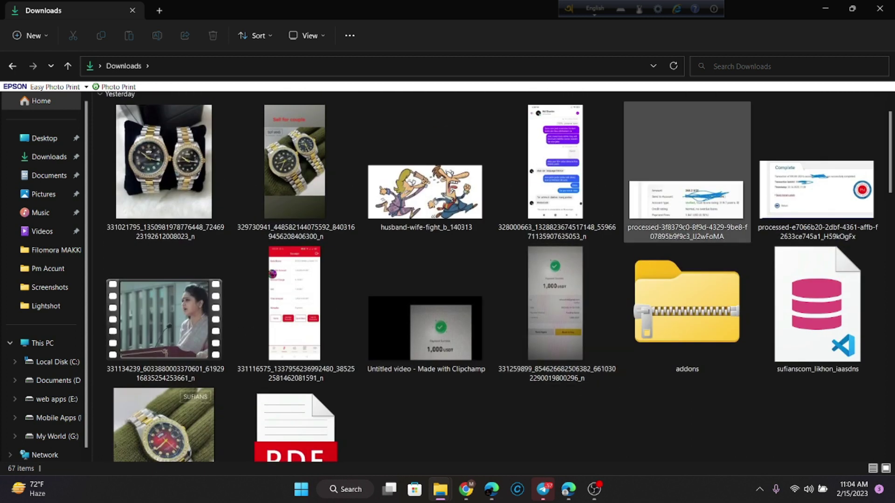
View the Complete transaction receipt image in Photos and close it
{"action": "left_click", "coordinate": [817, 189]}
{"action": "key", "text": "Return"}
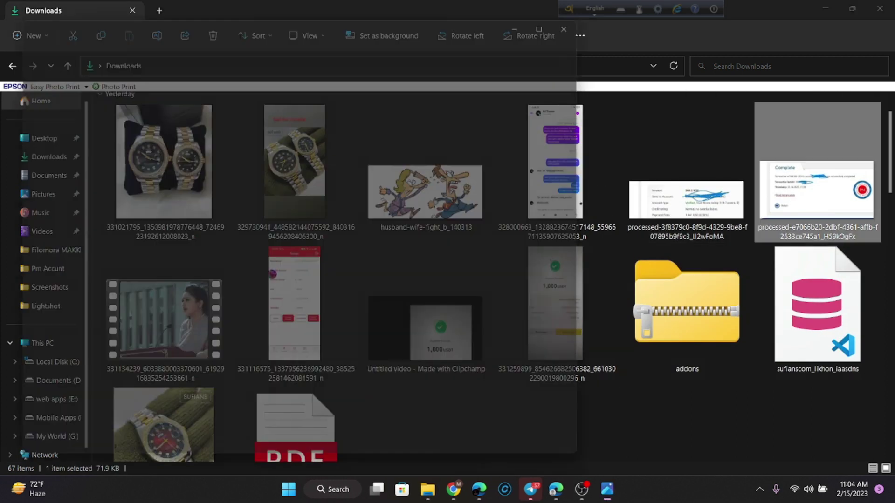
{"action": "scroll", "coordinate": [424, 251], "scroll_direction": "up", "scroll_amount": 1}
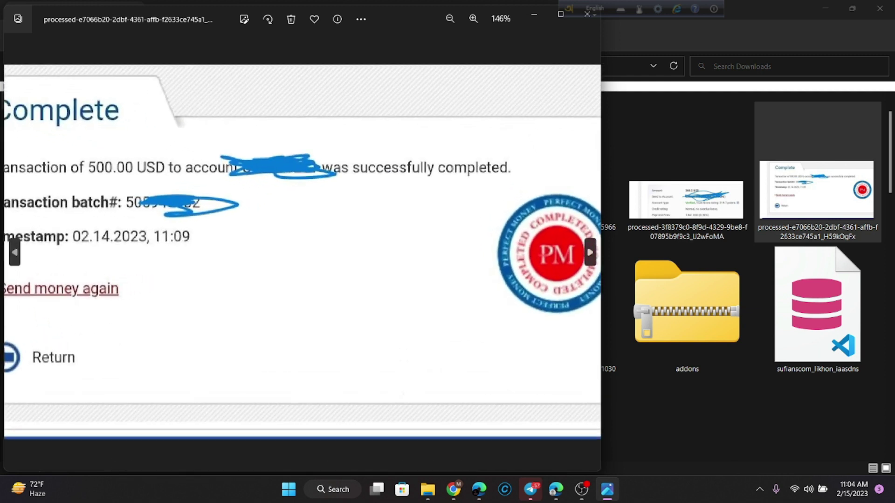
{"action": "scroll", "coordinate": [302, 251], "scroll_direction": "down", "scroll_amount": 3}
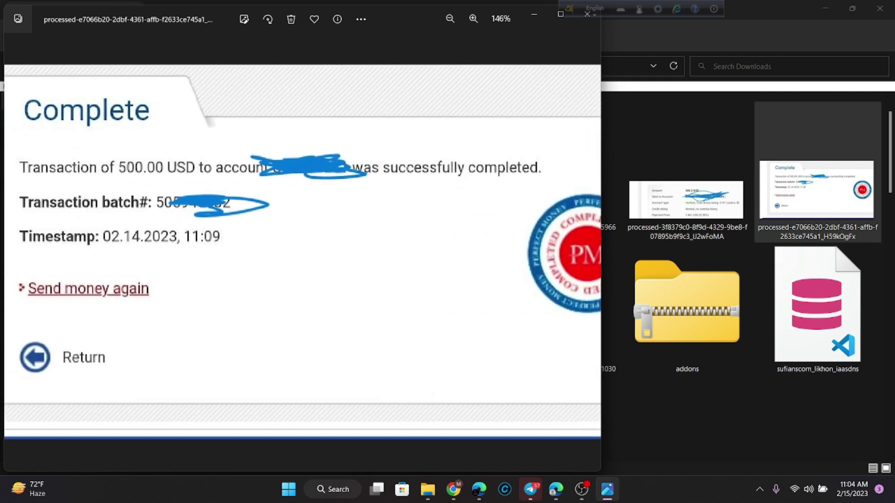
{"action": "scroll", "coordinate": [303, 252], "scroll_direction": "down", "scroll_amount": 1}
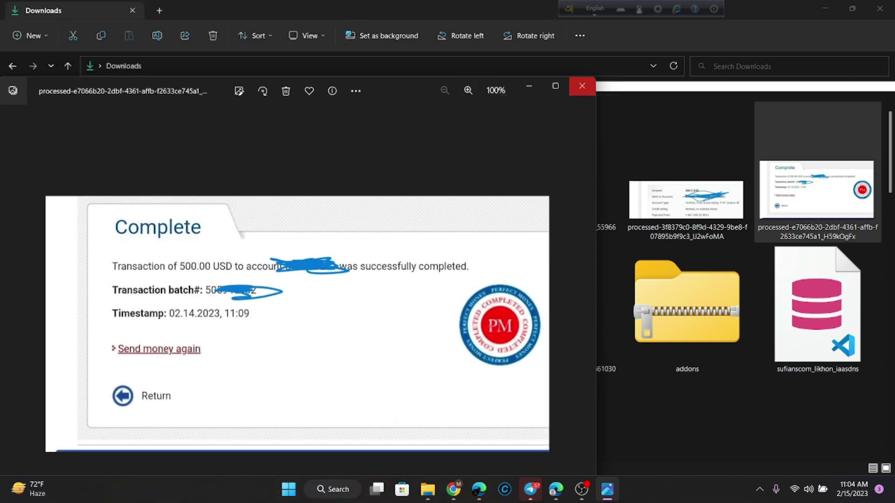
{"action": "left_click", "coordinate": [582, 85]}
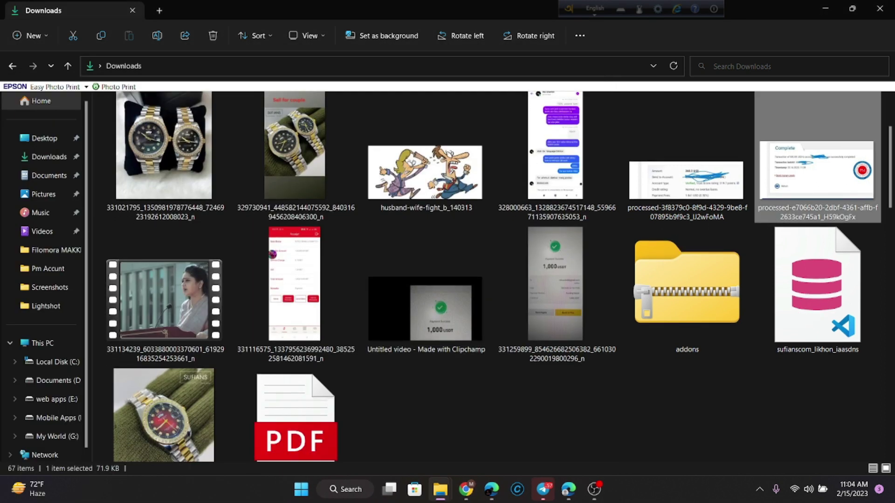
{"action": "scroll", "coordinate": [426, 335], "scroll_direction": "down", "scroll_amount": 1}
{"action": "scroll", "coordinate": [427, 336], "scroll_direction": "down", "scroll_amount": 3}
{"action": "scroll", "coordinate": [818, 176], "scroll_direction": "up", "scroll_amount": 3}
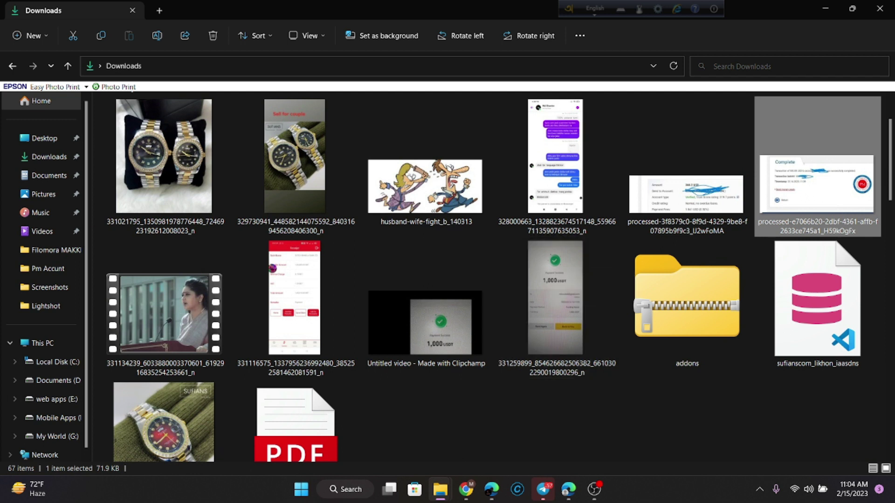
View the 1,000 USDT payment success image, zoomed out to fit
{"action": "left_click", "coordinate": [556, 277]}
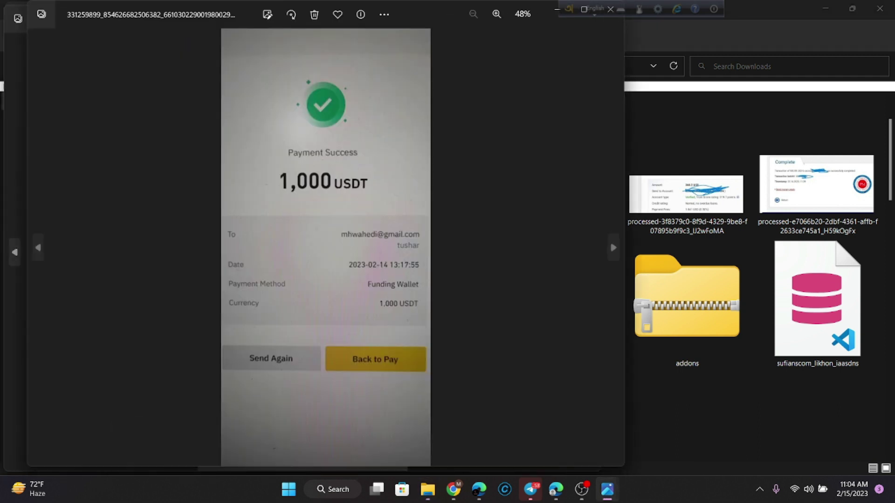
{"action": "key", "text": "ctrl+minus"}
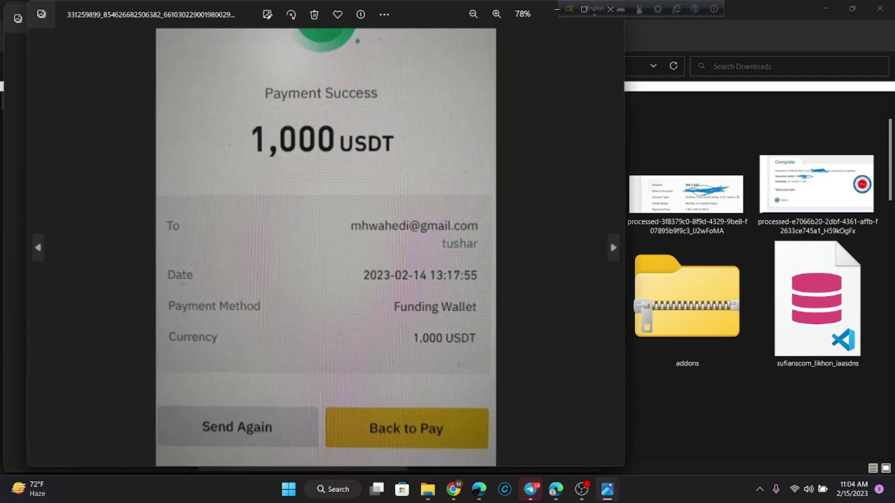
{"action": "key", "text": "ctrl+minus"}
{"action": "key", "text": "ctrl+minus"}
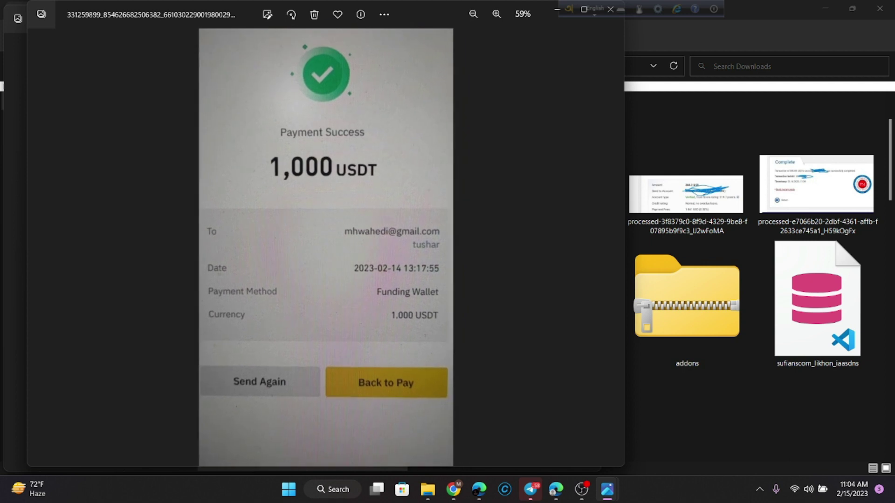
{"action": "key", "text": "ctrl+minus"}
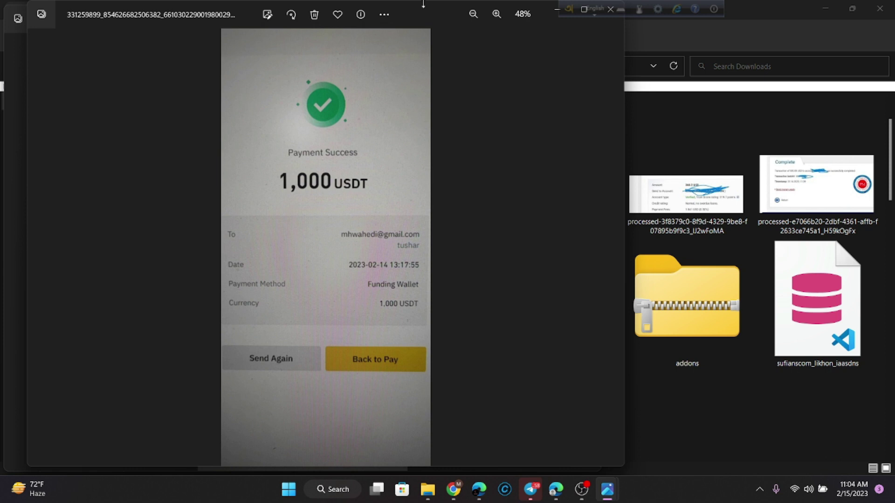
{"action": "mouse_move", "coordinate": [423, 5]}
{"action": "left_mouse_down"}
{"action": "mouse_move", "coordinate": [457, 150]}
{"action": "mouse_move", "coordinate": [400, 10]}
{"action": "mouse_move", "coordinate": [372, 188]}
{"action": "left_mouse_up"}
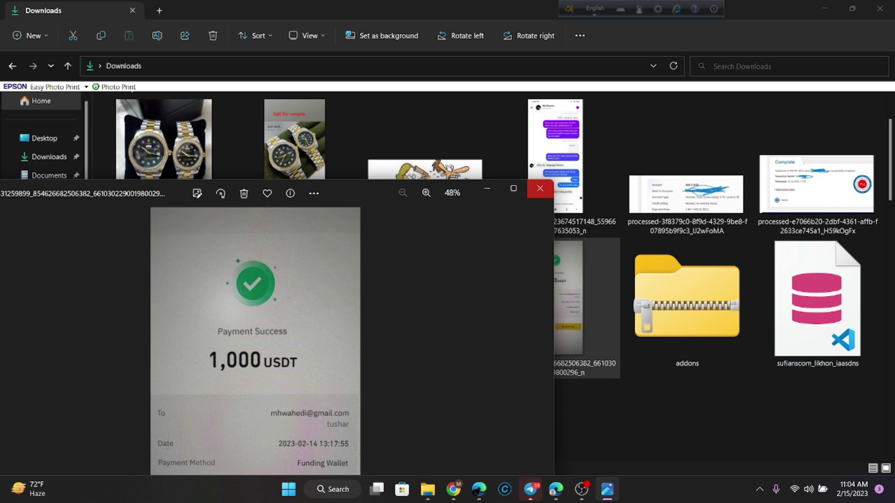
View the 368.2 USD payment details screenshot, close Photos, and close the Downloads window
{"action": "left_click", "coordinate": [540, 189]}
{"action": "double_click", "coordinate": [687, 190]}
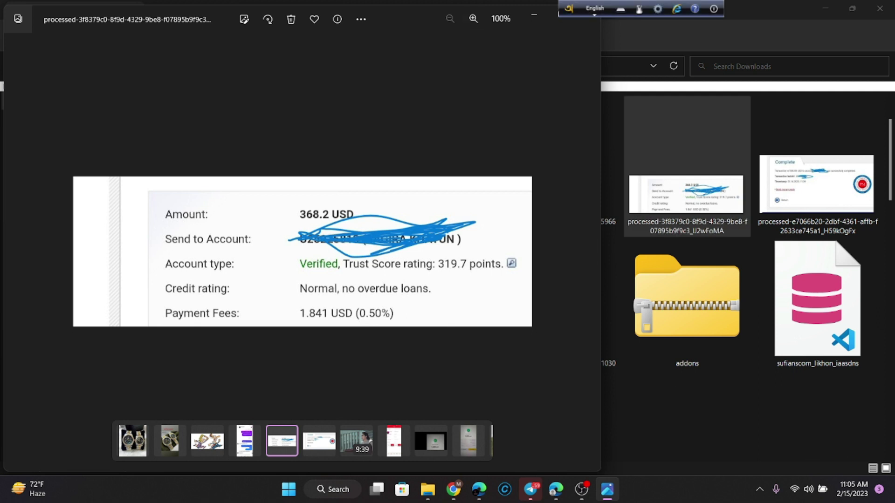
{"action": "left_click_drag", "start_coordinate": [418, 18], "coordinate": [400, 59]}
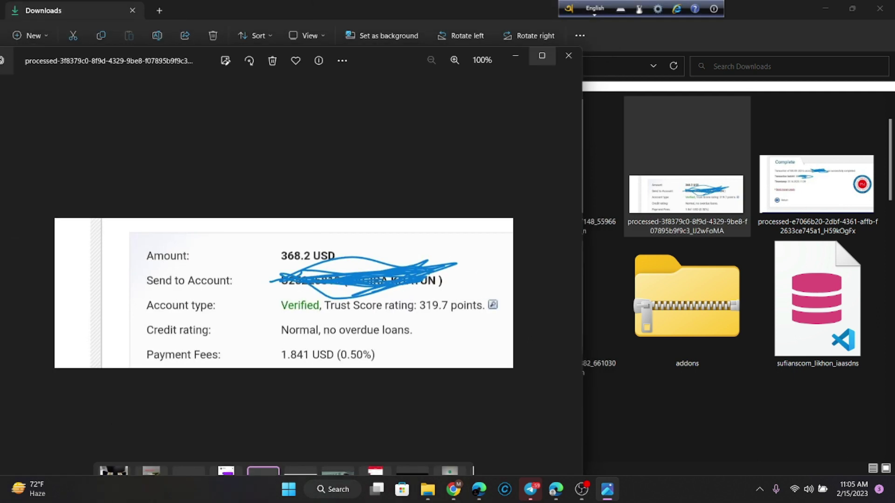
{"action": "left_click", "coordinate": [568, 55]}
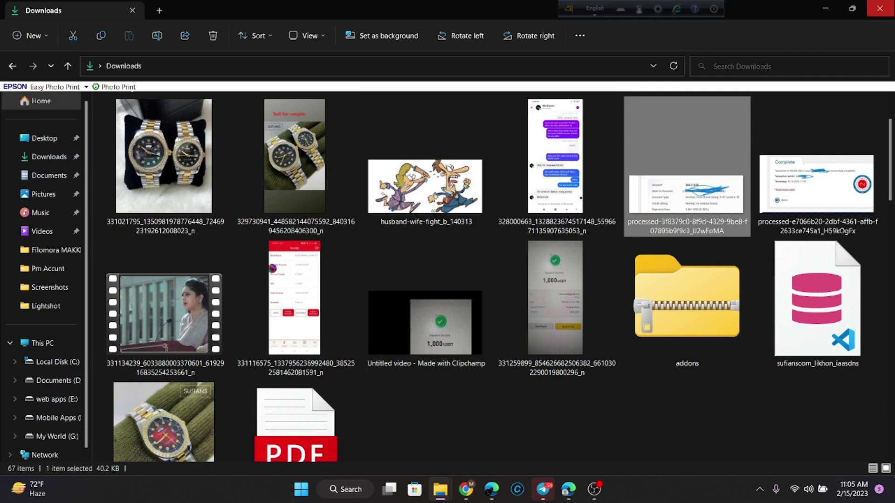
{"action": "left_click", "coordinate": [879, 9]}
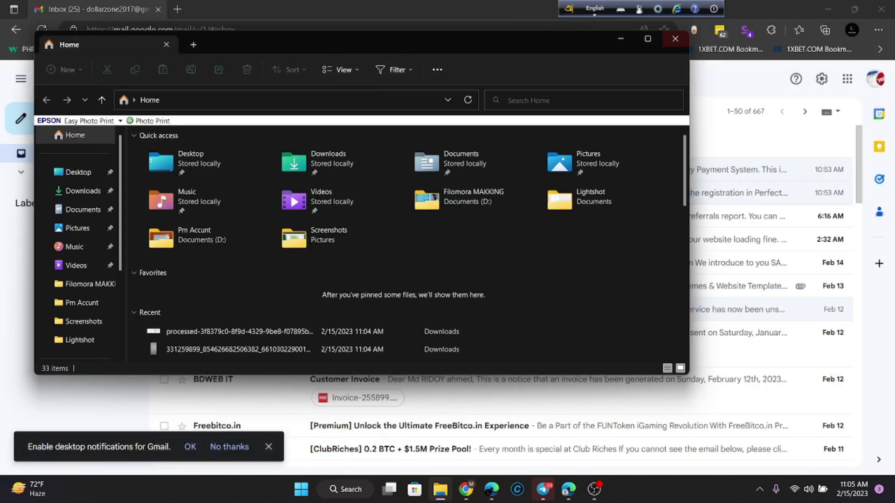
Browse Gmail's Promotions tab, then return to Perfect Money's completed 0.01 USD transfer page
{"action": "left_click_drag", "start_coordinate": [350, 44], "coordinate": [349, 99]}
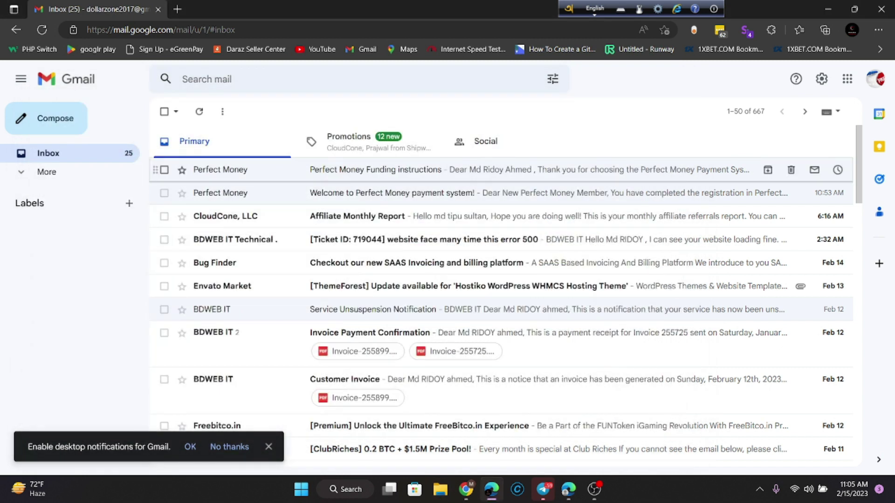
{"action": "left_click", "coordinate": [348, 140]}
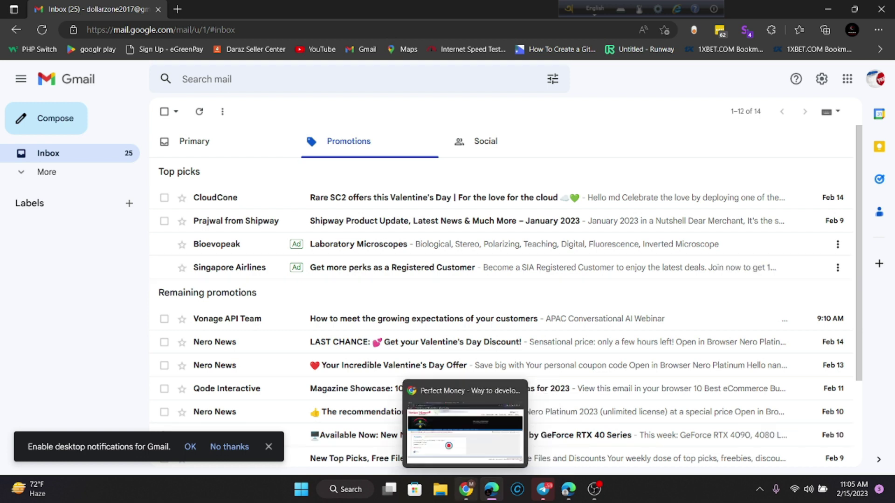
{"action": "left_click", "coordinate": [465, 427]}
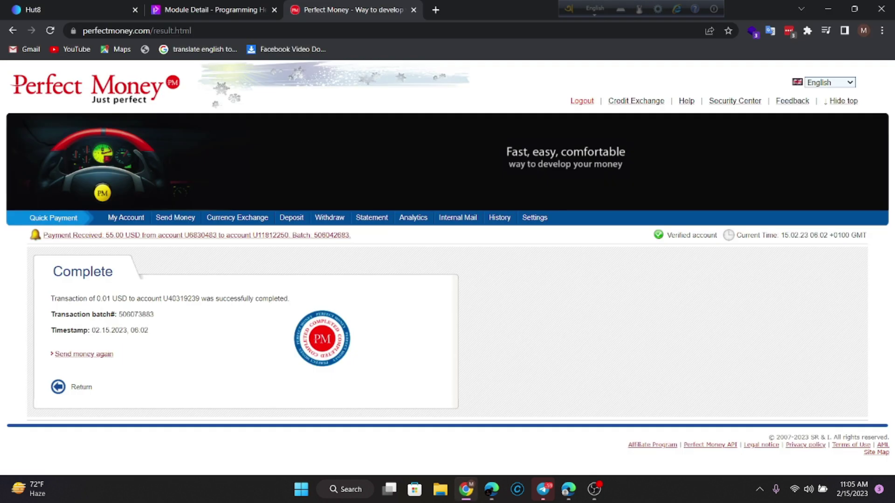
Review the member area balances and transactions, then land on the Profile Edit settings page
{"action": "left_click", "coordinate": [126, 217]}
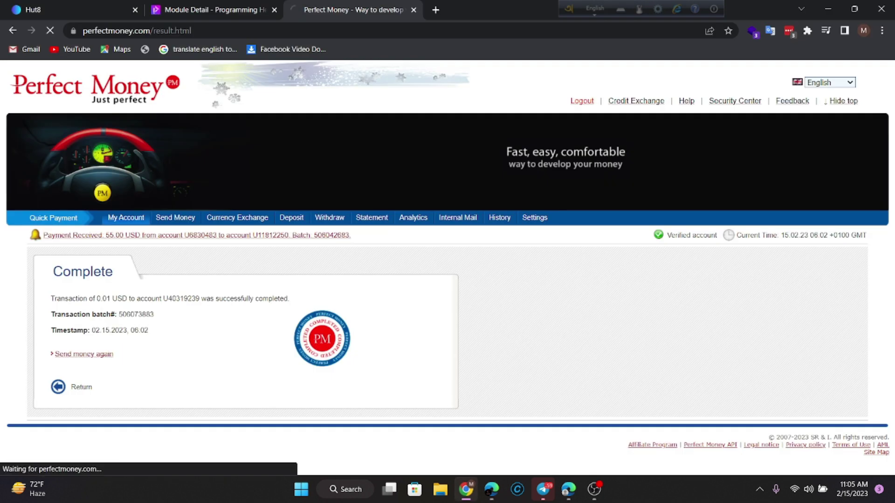
{"action": "scroll", "coordinate": [447, 280], "scroll_direction": "down", "scroll_amount": 3}
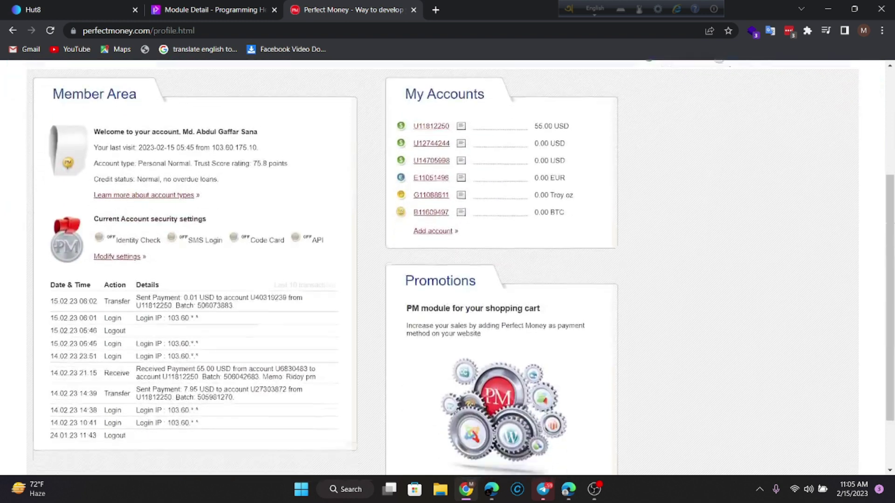
{"action": "scroll", "coordinate": [448, 280], "scroll_direction": "up", "scroll_amount": 3}
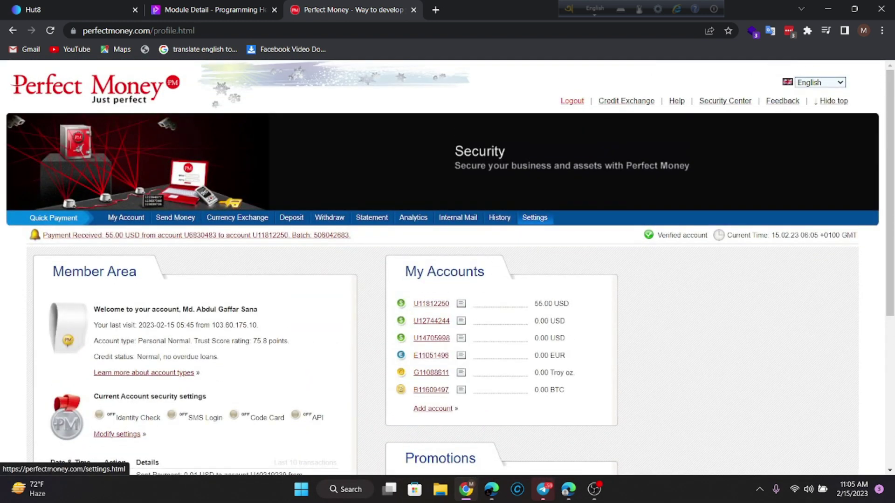
{"action": "left_click", "coordinate": [535, 217]}
{"action": "scroll", "coordinate": [448, 280], "scroll_direction": "down", "scroll_amount": 4}
{"action": "scroll", "coordinate": [448, 280], "scroll_direction": "down", "scroll_amount": 2}
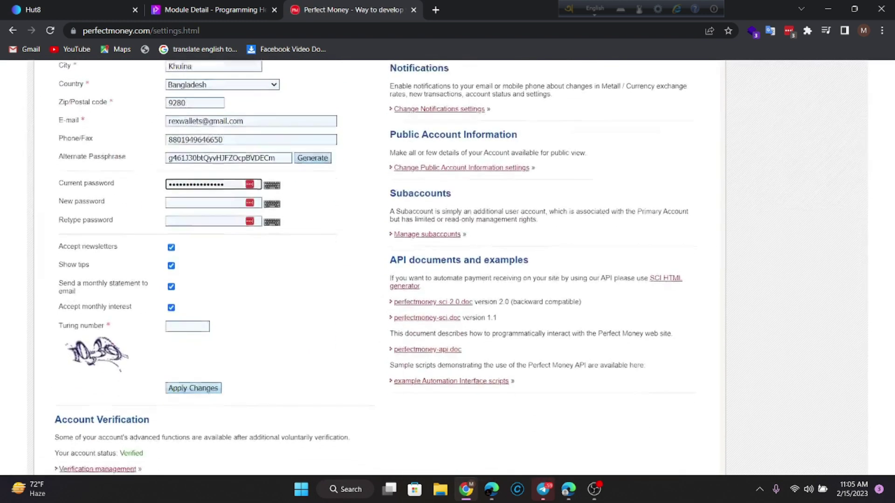
{"action": "scroll", "coordinate": [448, 280], "scroll_direction": "down", "scroll_amount": 3}
{"action": "scroll", "coordinate": [448, 281], "scroll_direction": "up", "scroll_amount": 10}
{"action": "scroll", "coordinate": [448, 280], "scroll_direction": "down", "scroll_amount": 10}
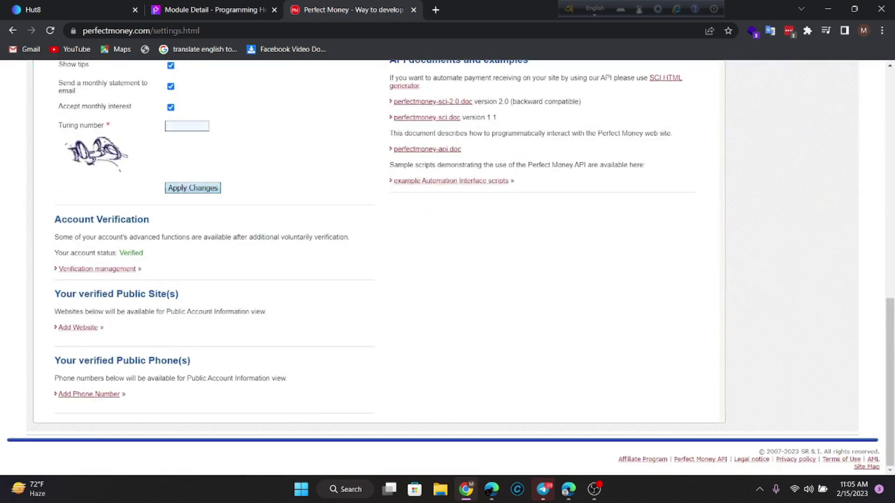
{"action": "scroll", "coordinate": [448, 279], "scroll_direction": "up", "scroll_amount": 10}
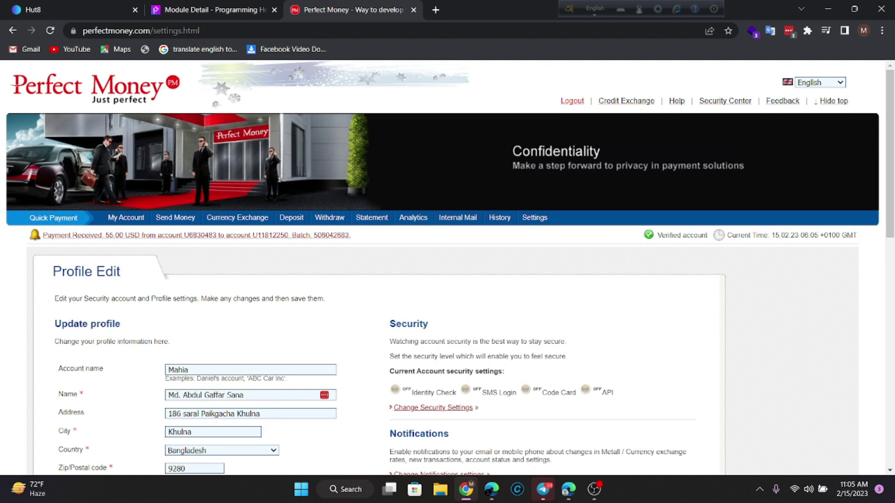
{"action": "left_click", "coordinate": [126, 217]}
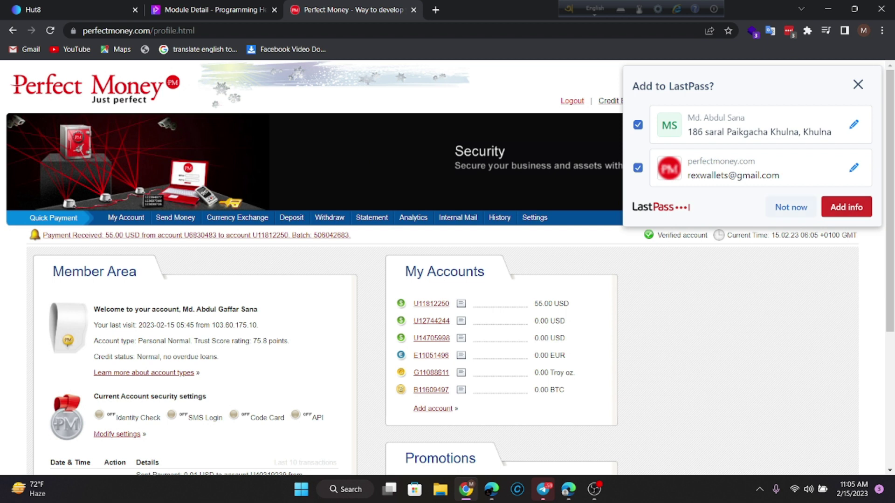
{"action": "left_click", "coordinate": [792, 208]}
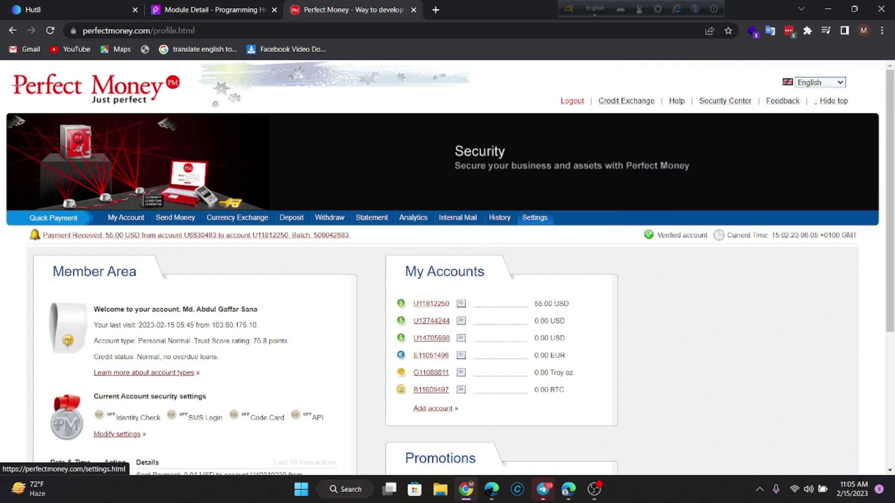
{"action": "left_click", "coordinate": [534, 218]}
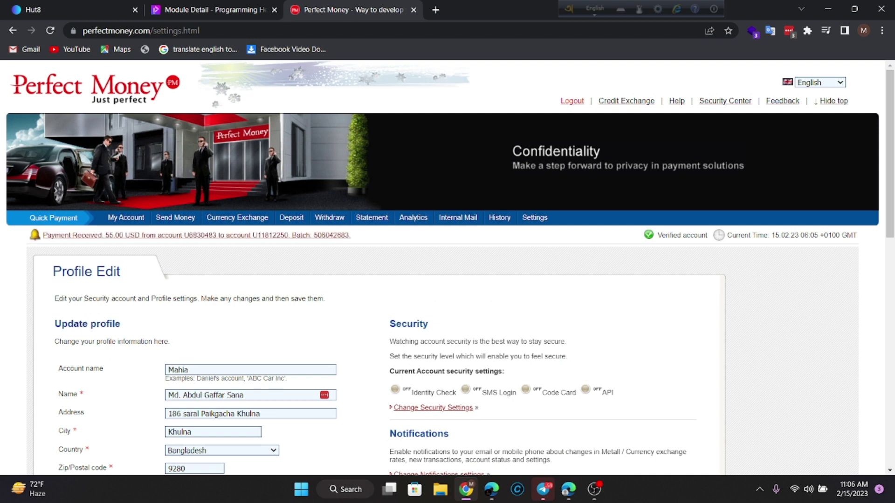
{"action": "scroll", "coordinate": [448, 268], "scroll_direction": "down", "scroll_amount": 1}
{"action": "scroll", "coordinate": [448, 268], "scroll_direction": "up", "scroll_amount": 1}
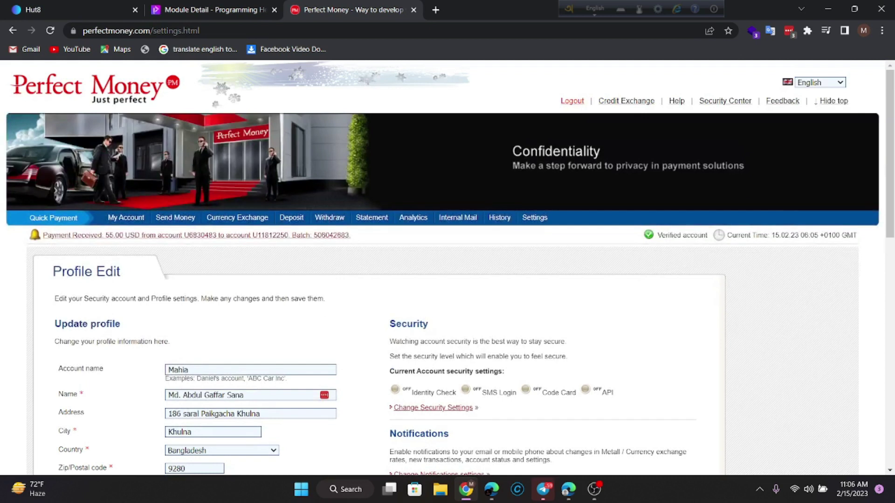